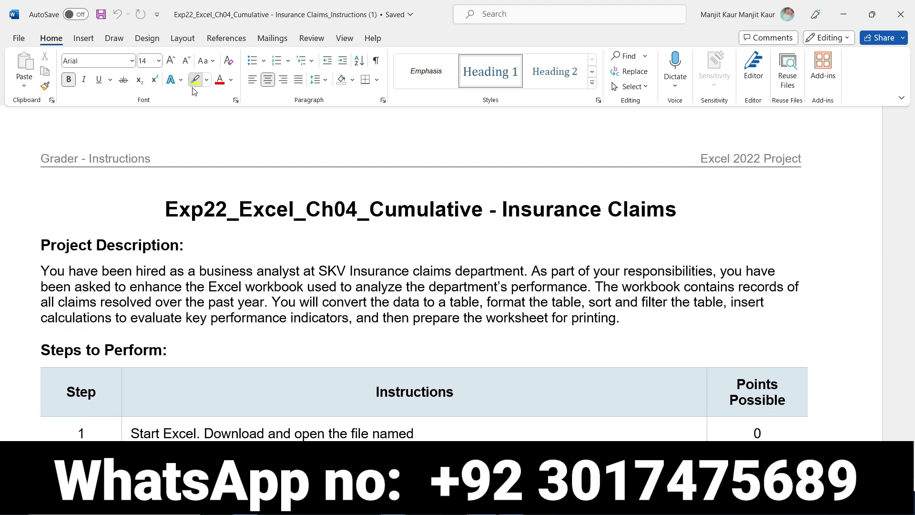
Highlight in yellow the title, the Project Description heading, and "business analyst", "SKV Insurance", "responsibilities" and "Excel workbook" in the description.
{"action": "mouse_move", "coordinate": [165, 209]}
{"action": "left_mouse_down"}
{"action": "mouse_move", "coordinate": [628, 189]}
{"action": "mouse_move", "coordinate": [653, 199]}
{"action": "left_mouse_up"}
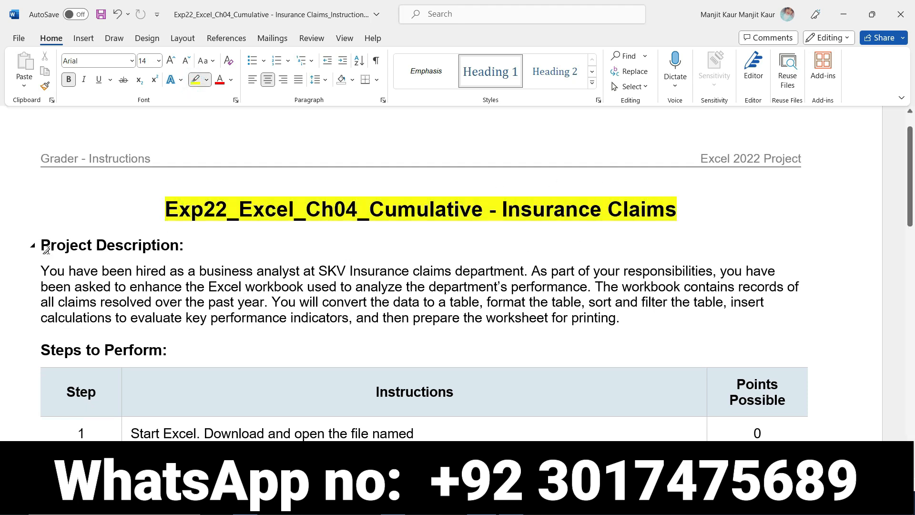
{"action": "mouse_move", "coordinate": [41, 247]}
{"action": "left_mouse_down"}
{"action": "mouse_move", "coordinate": [130, 255]}
{"action": "mouse_move", "coordinate": [165, 246]}
{"action": "left_mouse_up"}
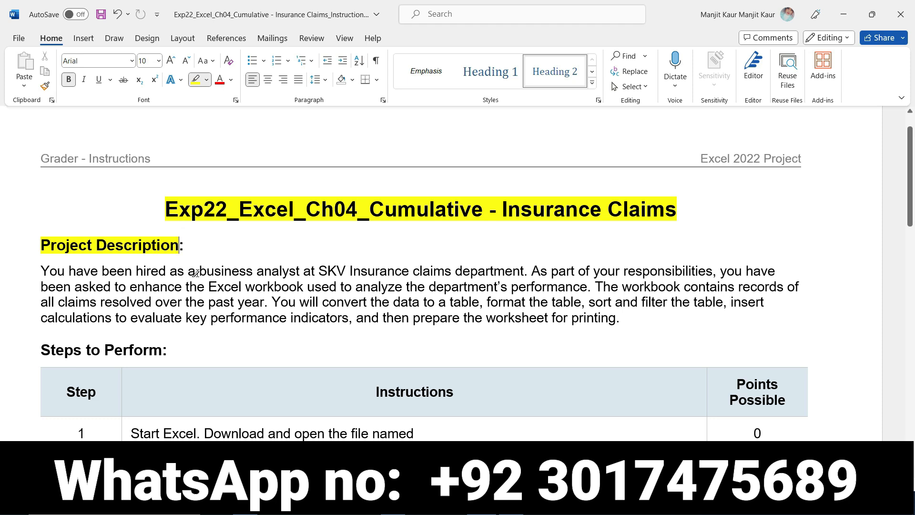
{"action": "mouse_move", "coordinate": [201, 271]}
{"action": "left_mouse_down"}
{"action": "mouse_move", "coordinate": [250, 269]}
{"action": "mouse_move", "coordinate": [305, 287]}
{"action": "mouse_move", "coordinate": [295, 261]}
{"action": "mouse_move", "coordinate": [410, 271]}
{"action": "left_mouse_up"}
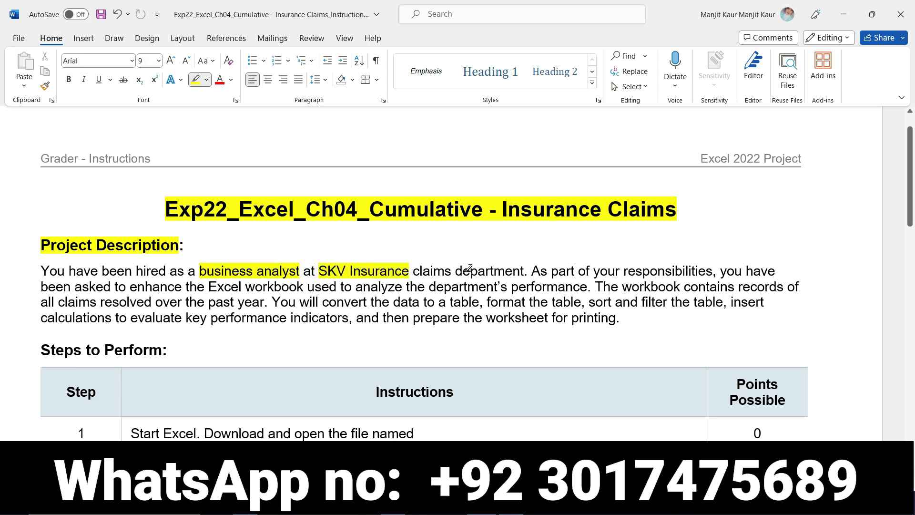
{"action": "left_click_drag", "start_coordinate": [626, 271], "coordinate": [713, 271]}
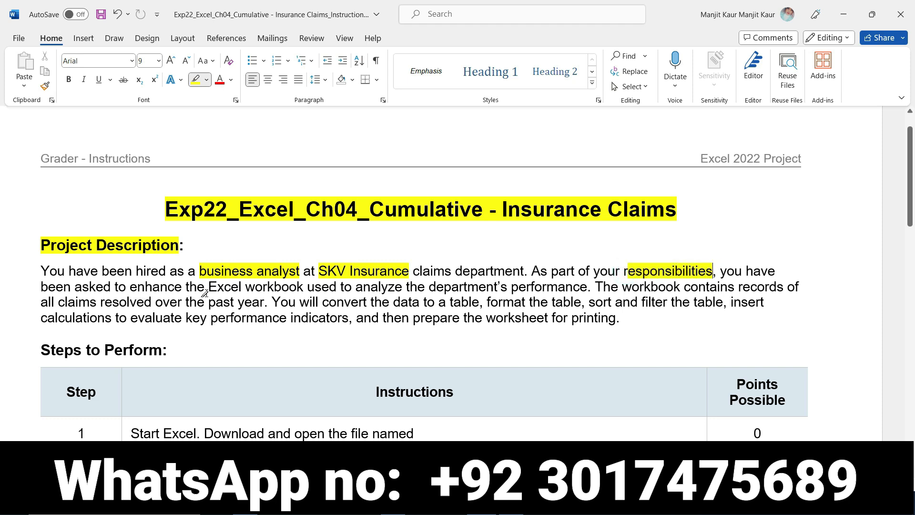
{"action": "left_click_drag", "start_coordinate": [209, 287], "coordinate": [304, 283]}
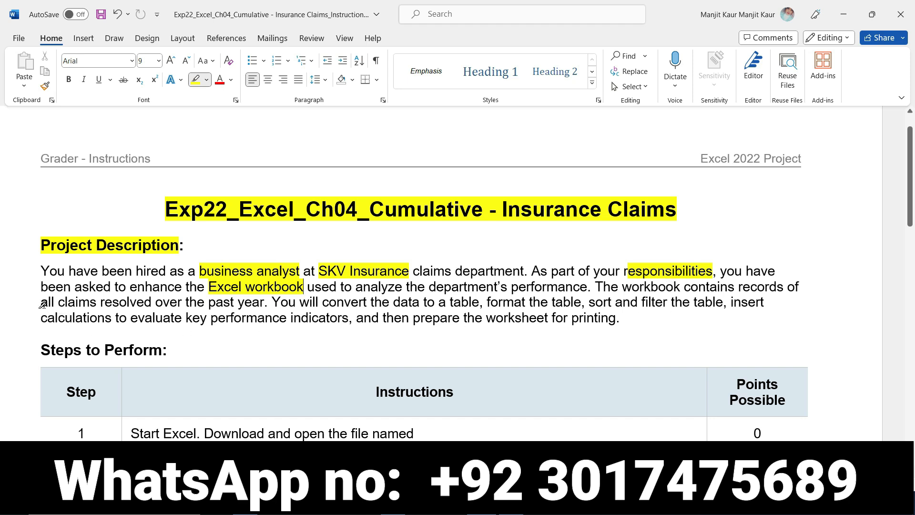
Highlight "all claims", "past year", "table", "table, sort and filter the table, insert calculations", "indicators," and "worksheet for printing" in yellow.
{"action": "left_click_drag", "start_coordinate": [42, 304], "coordinate": [103, 308]}
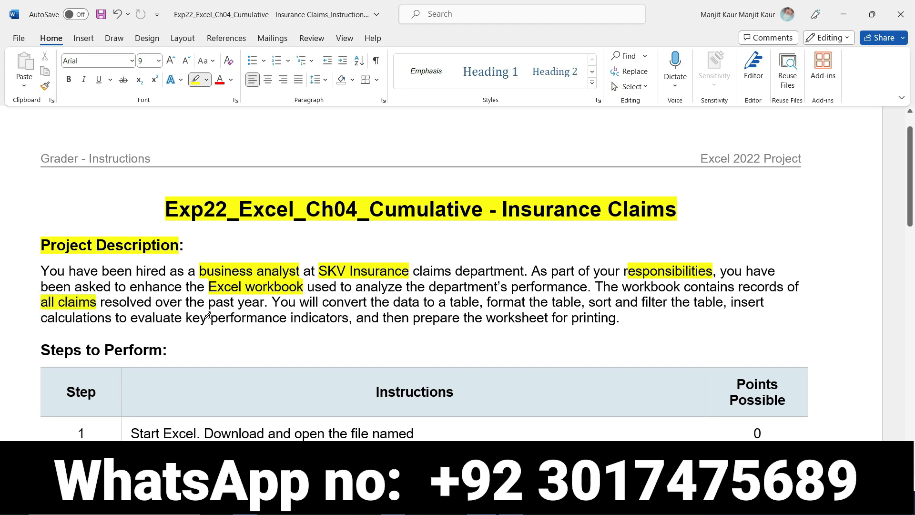
{"action": "mouse_move", "coordinate": [210, 307]}
{"action": "left_mouse_down"}
{"action": "mouse_move", "coordinate": [255, 321]}
{"action": "mouse_move", "coordinate": [264, 303]}
{"action": "left_mouse_up"}
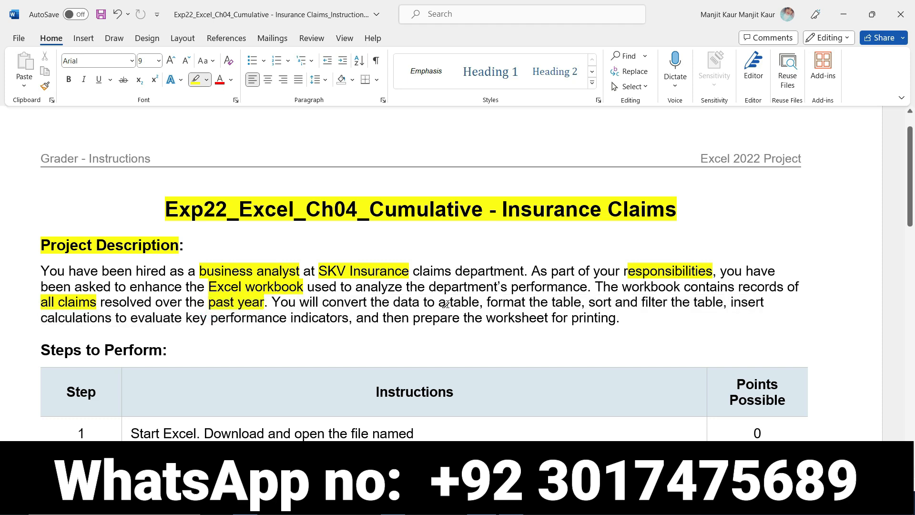
{"action": "left_click_drag", "start_coordinate": [450, 303], "coordinate": [478, 300]}
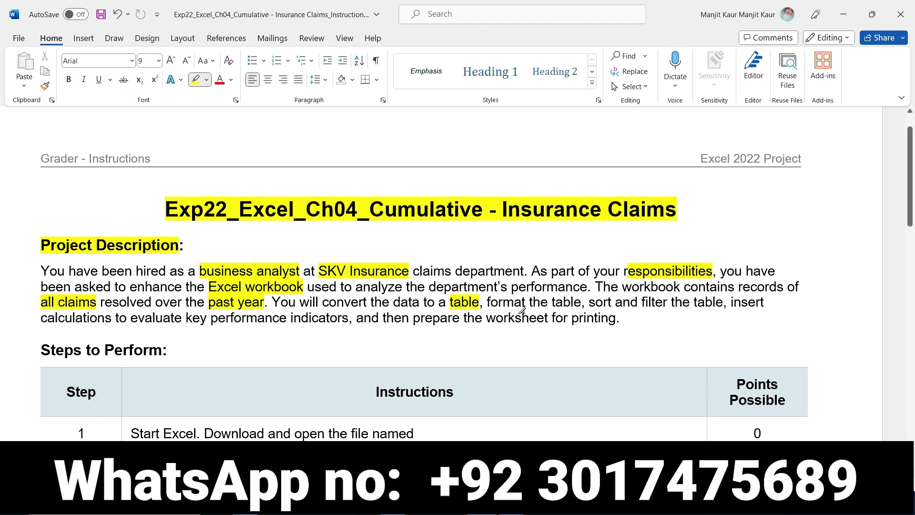
{"action": "mouse_move", "coordinate": [560, 310]}
{"action": "left_mouse_down"}
{"action": "mouse_move", "coordinate": [548, 317]}
{"action": "mouse_move", "coordinate": [588, 302]}
{"action": "mouse_move", "coordinate": [744, 298]}
{"action": "mouse_move", "coordinate": [719, 326]}
{"action": "mouse_move", "coordinate": [337, 355]}
{"action": "mouse_move", "coordinate": [124, 332]}
{"action": "mouse_move", "coordinate": [98, 314]}
{"action": "mouse_move", "coordinate": [111, 318]}
{"action": "left_mouse_up"}
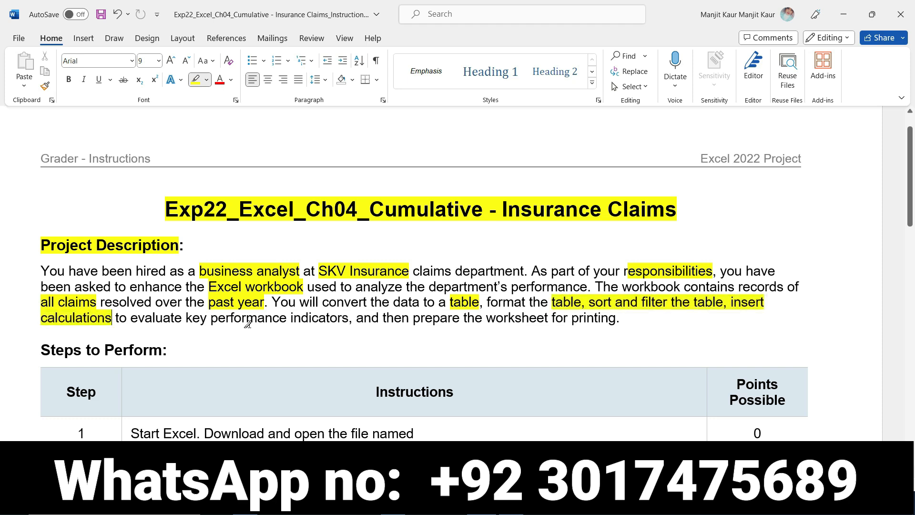
{"action": "left_click_drag", "start_coordinate": [291, 323], "coordinate": [354, 323]}
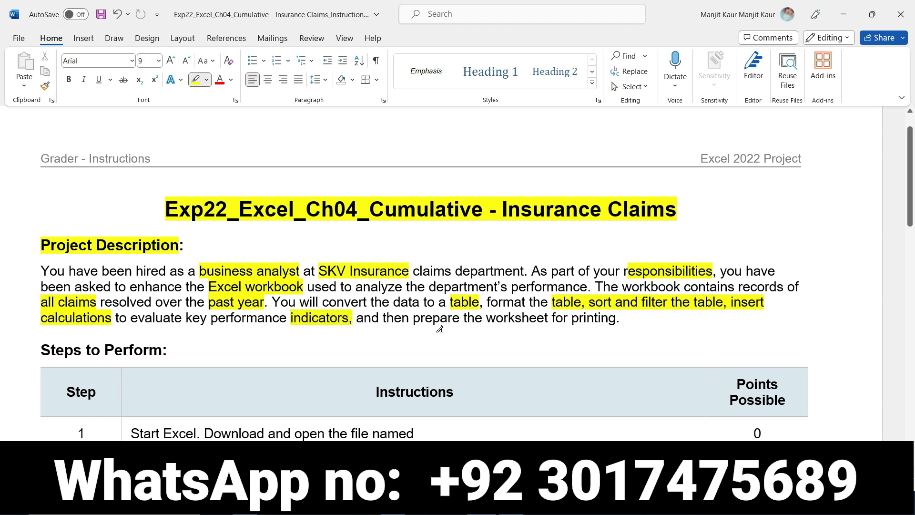
{"action": "left_click_drag", "start_coordinate": [490, 323], "coordinate": [592, 325]}
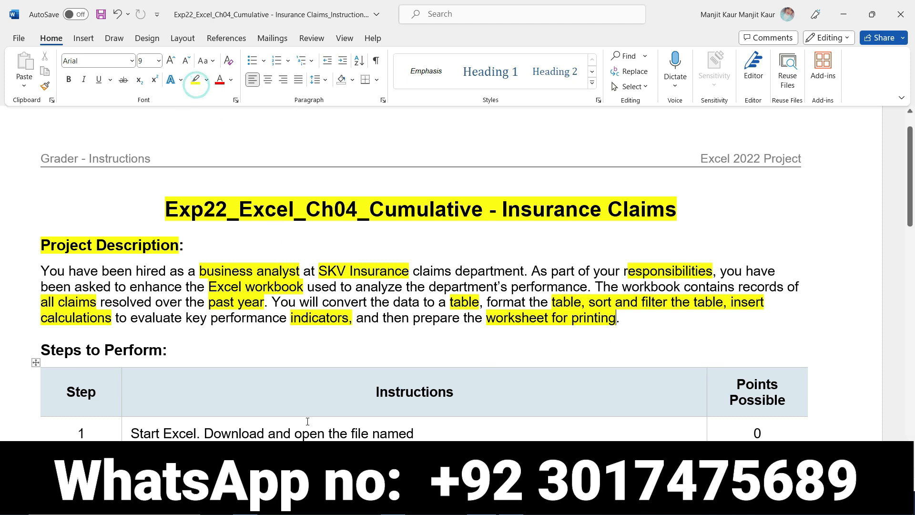
Make the step 1 instruction text bold and highlight it in yellow.
{"action": "scroll", "coordinate": [212, 353], "scroll_direction": "down", "scroll_amount": 2}
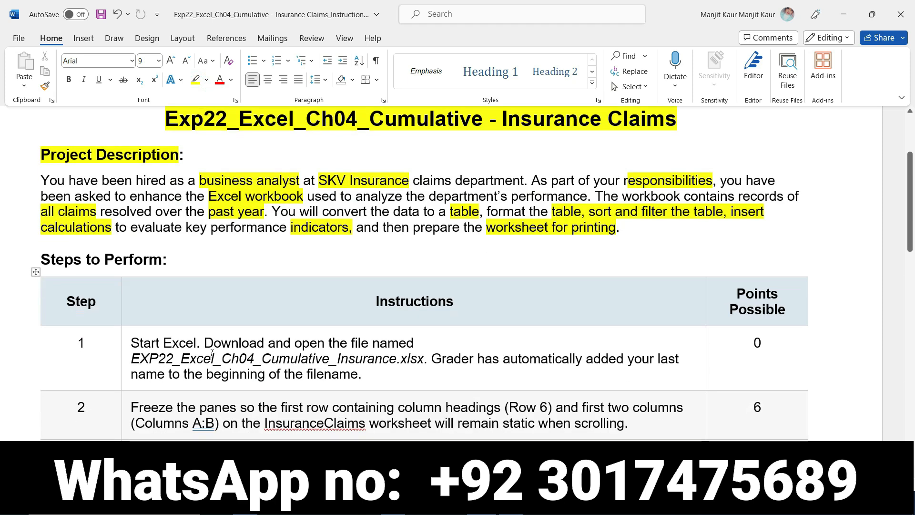
{"action": "mouse_move", "coordinate": [911, 194]}
{"action": "left_mouse_down"}
{"action": "mouse_move", "coordinate": [912, 184]}
{"action": "mouse_move", "coordinate": [912, 212]}
{"action": "mouse_move", "coordinate": [911, 197]}
{"action": "left_mouse_up"}
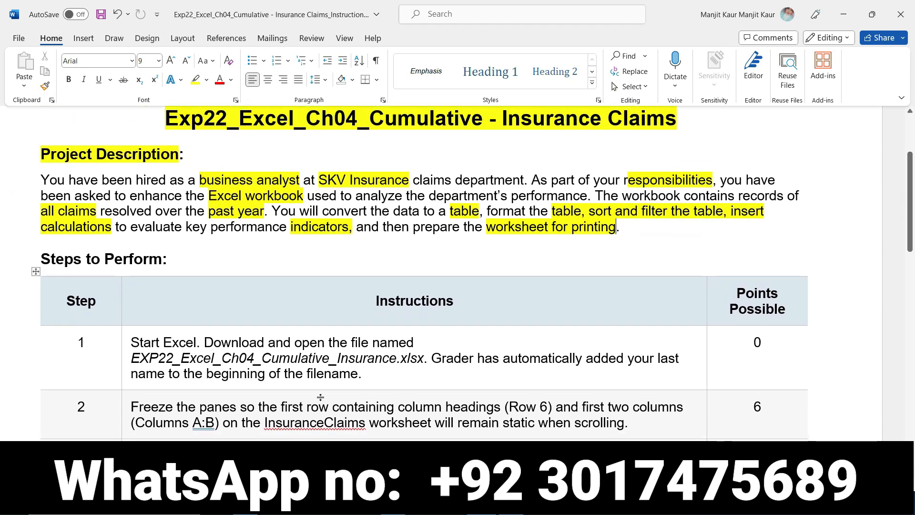
{"action": "left_click", "coordinate": [128, 346]}
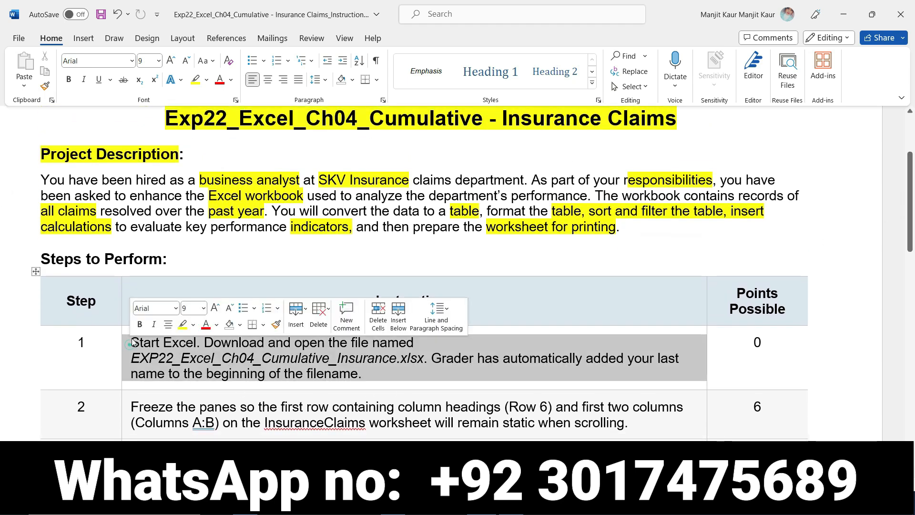
{"action": "left_click", "coordinate": [140, 324]}
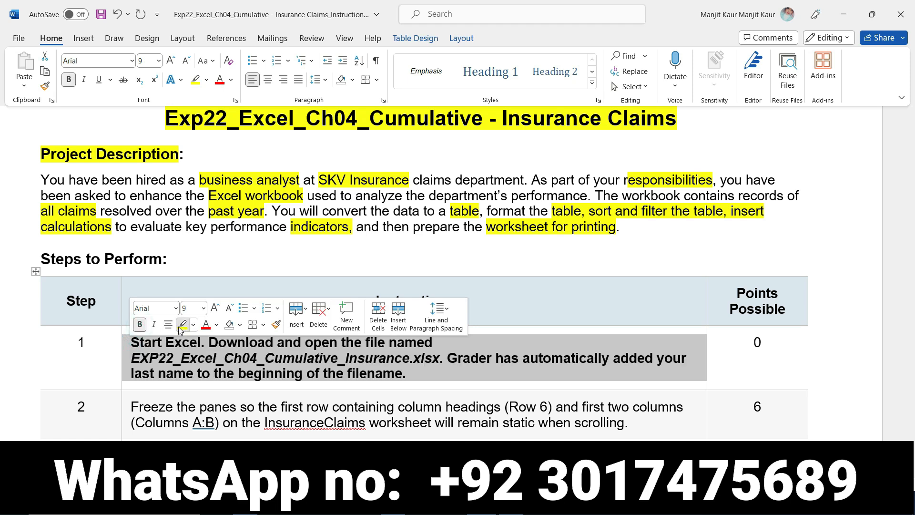
{"action": "left_click", "coordinate": [182, 324]}
{"action": "left_click", "coordinate": [403, 377]}
{"action": "left_click", "coordinate": [416, 373]}
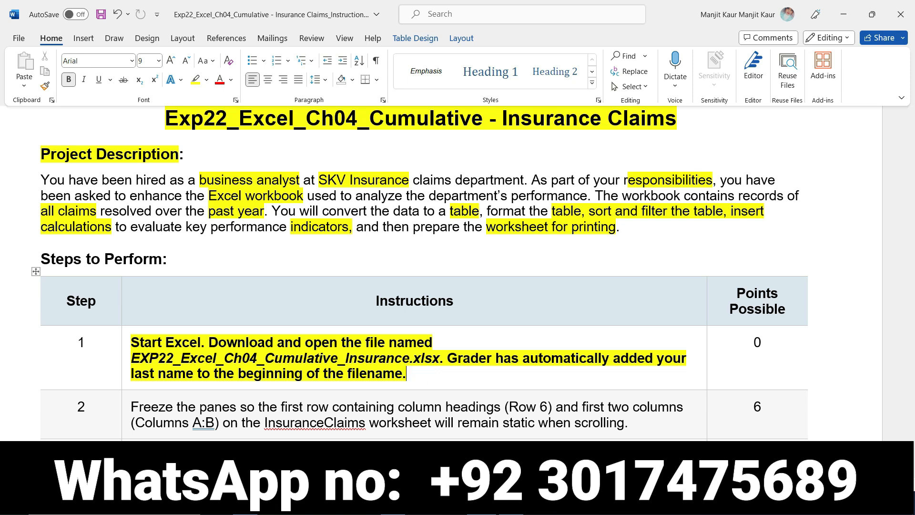
Open the EXP22_Excel_Ch04_Cumulative_Insurance workbook from its assignment folder in Excel and look through the claim records.
{"action": "left_click", "coordinate": [244, 505]}
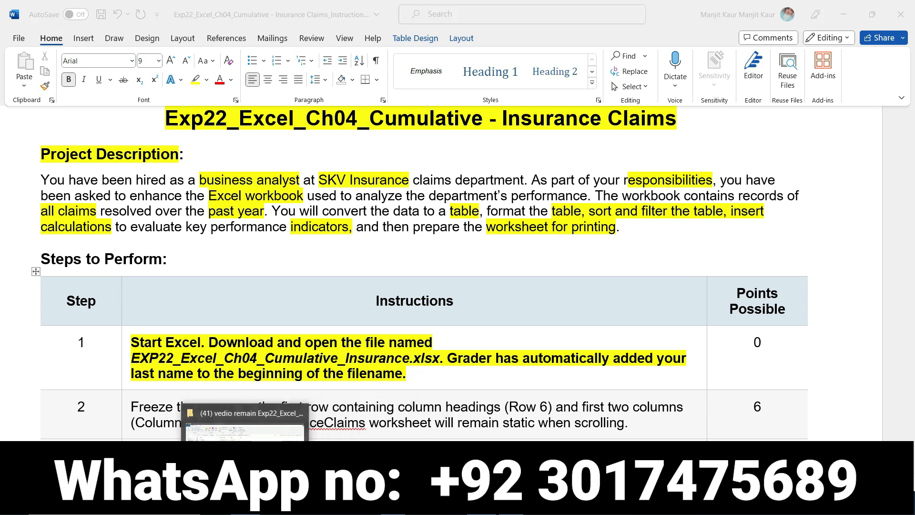
{"action": "left_click", "coordinate": [157, 146]}
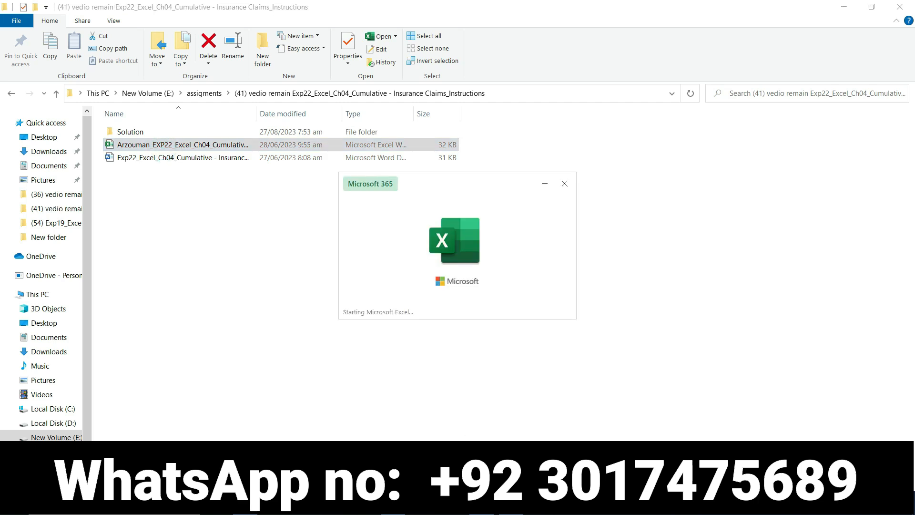
{"action": "left_click", "coordinate": [452, 504]}
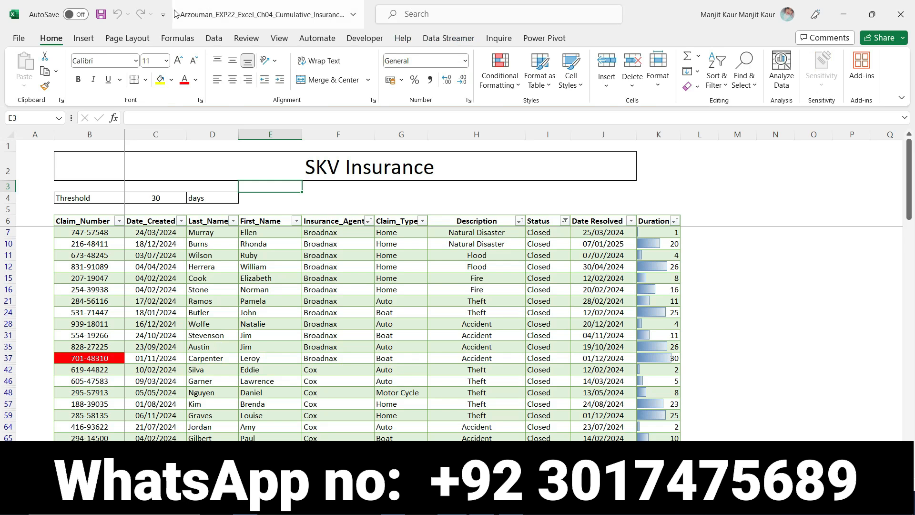
{"action": "scroll", "coordinate": [372, 279], "scroll_direction": "down", "scroll_amount": 3}
{"action": "scroll", "coordinate": [372, 279], "scroll_direction": "down", "scroll_amount": 20}
{"action": "scroll", "coordinate": [360, 305], "scroll_direction": "up", "scroll_amount": 12}
{"action": "scroll", "coordinate": [363, 306], "scroll_direction": "up", "scroll_amount": 12}
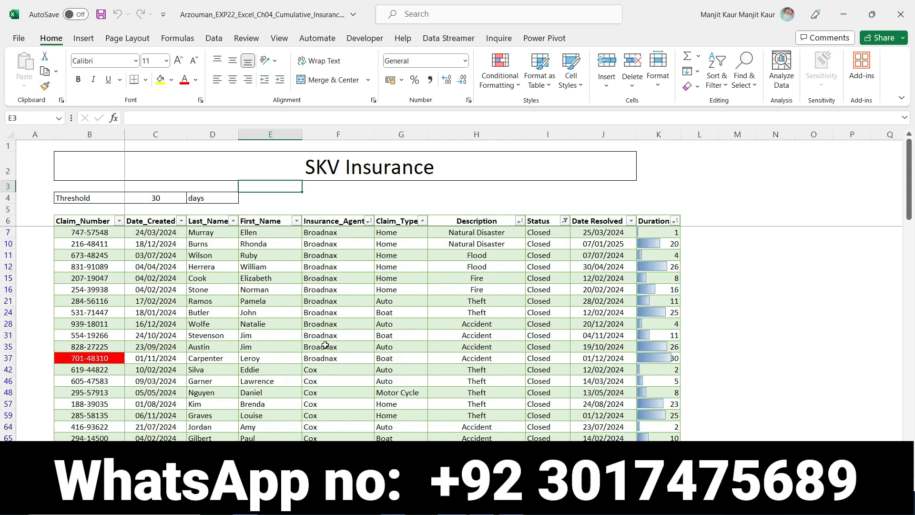
Switch back to the Word instructions and remove the bold and yellow highlight from the step 1 text.
{"action": "key", "text": "alt+Tab"}
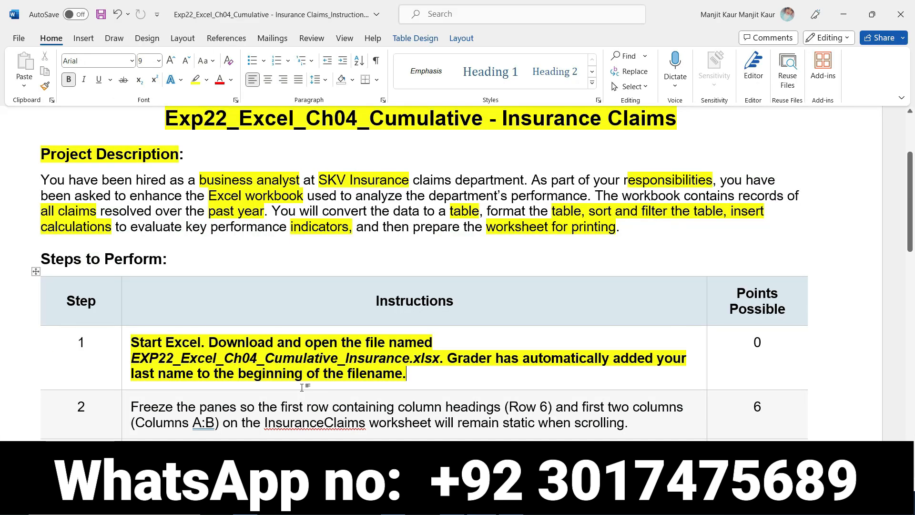
{"action": "left_click", "coordinate": [127, 342]}
{"action": "left_click", "coordinate": [138, 321]}
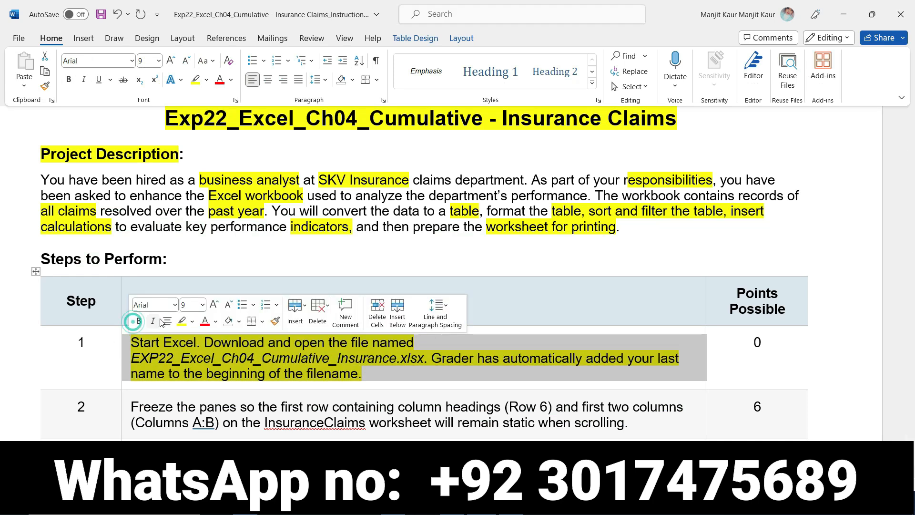
{"action": "left_click", "coordinate": [182, 322]}
Make the step 2 instruction about freezing panes bold and highlight it in yellow.
{"action": "scroll", "coordinate": [149, 358], "scroll_direction": "down", "scroll_amount": 6}
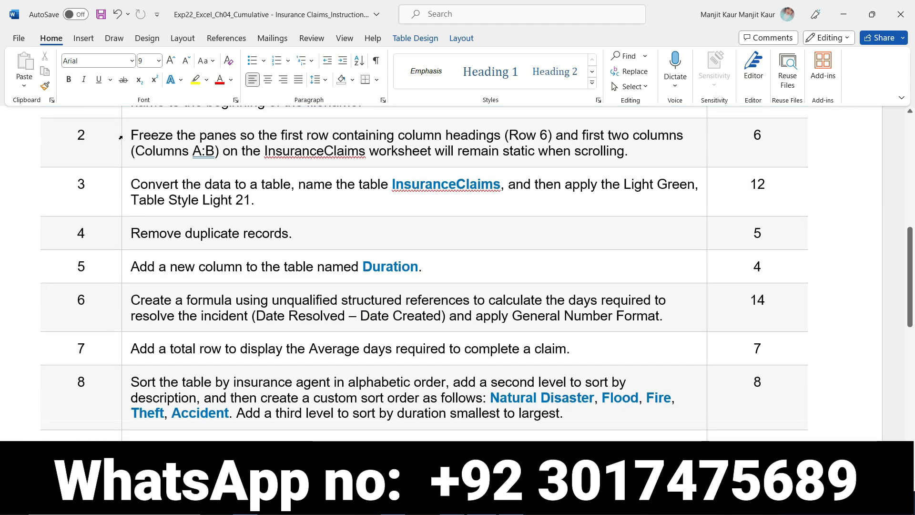
{"action": "left_click", "coordinate": [128, 142]}
{"action": "left_click", "coordinate": [139, 120]}
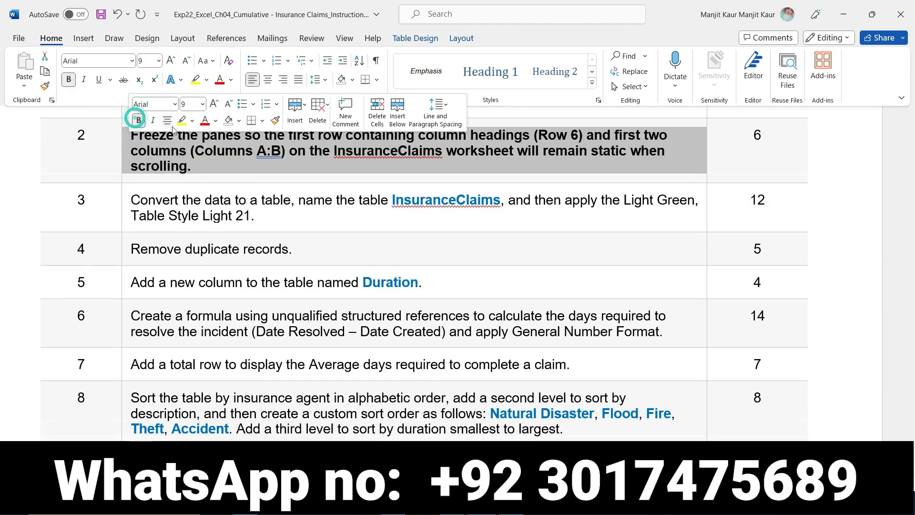
{"action": "left_click", "coordinate": [182, 121]}
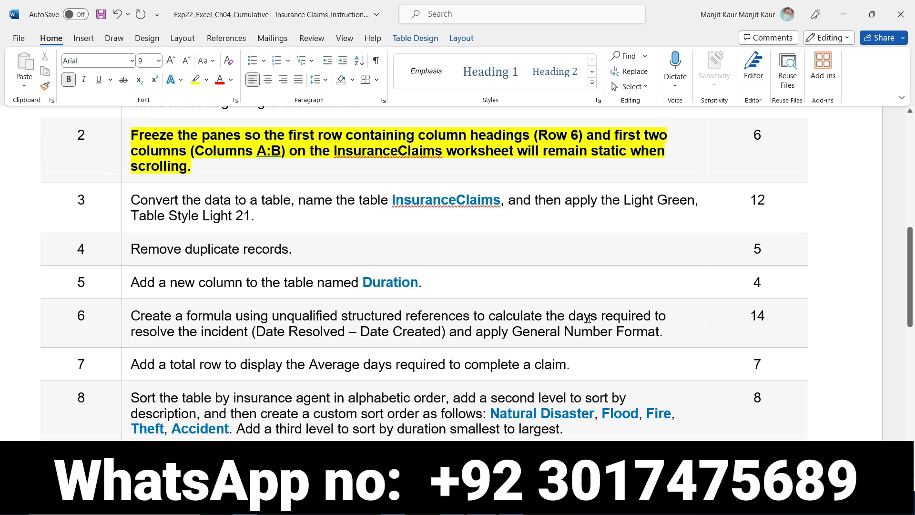
Switch to the Excel claims workbook, unfreeze the worksheet's panes with cell C7 selected, and return to the Word instructions.
{"action": "key", "text": "alt+Tab"}
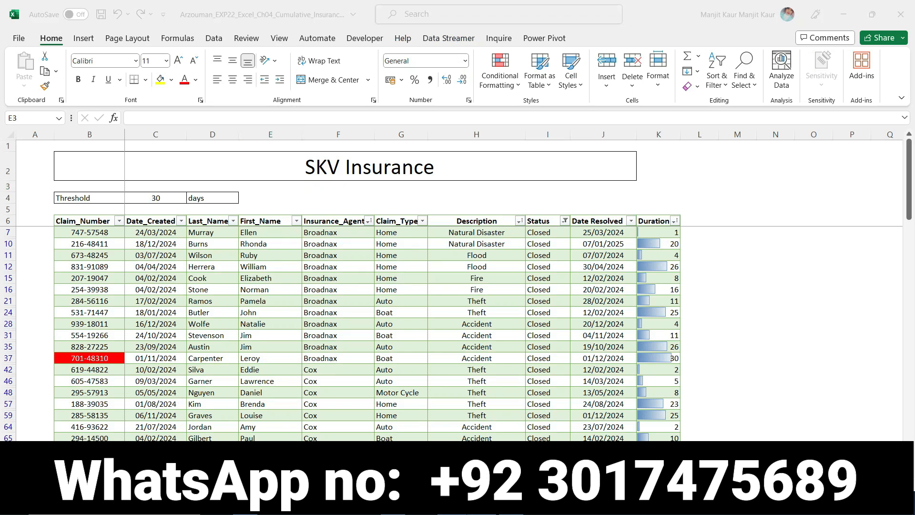
{"action": "key", "text": "alt+Tab"}
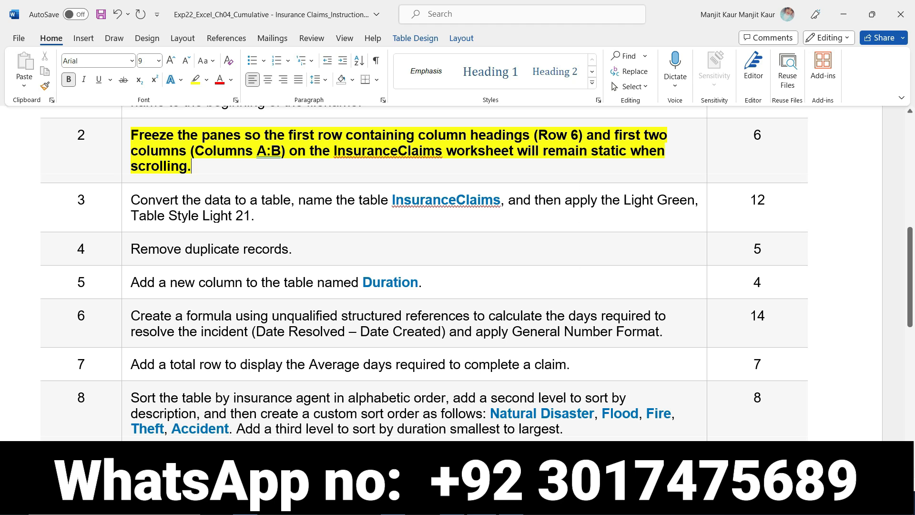
{"action": "key", "text": "alt+Tab"}
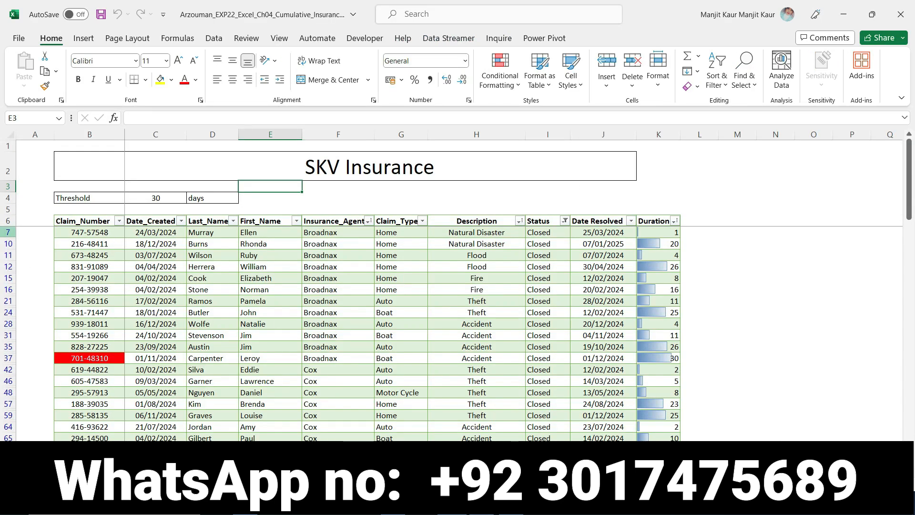
{"action": "left_click", "coordinate": [9, 220]}
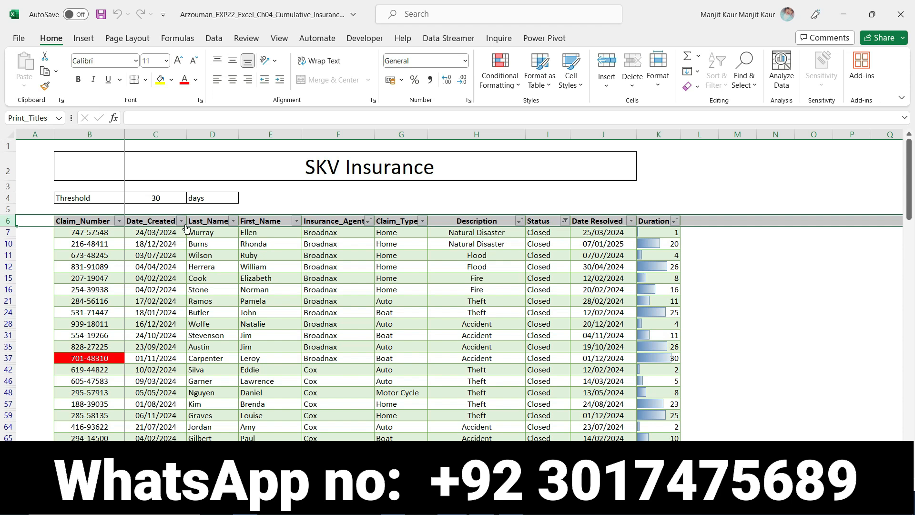
{"action": "left_click", "coordinate": [123, 237]}
{"action": "left_click", "coordinate": [139, 236]}
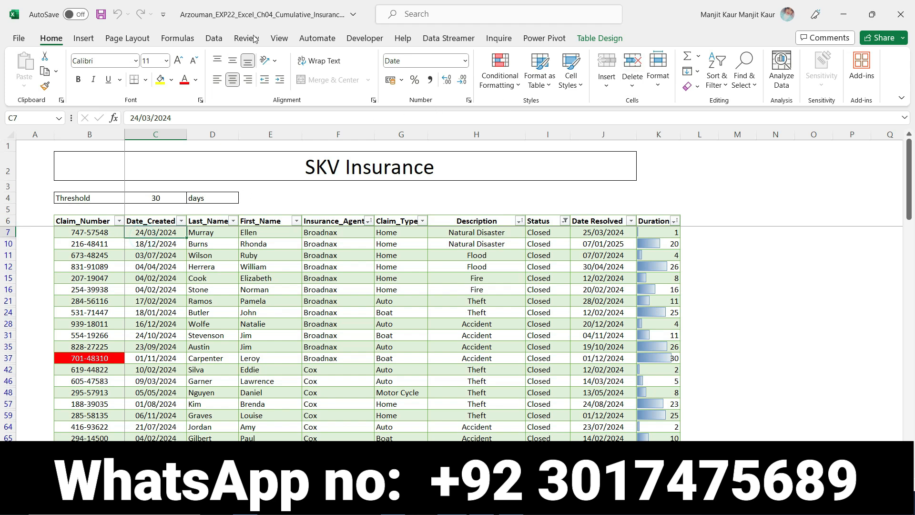
{"action": "left_click", "coordinate": [279, 38]}
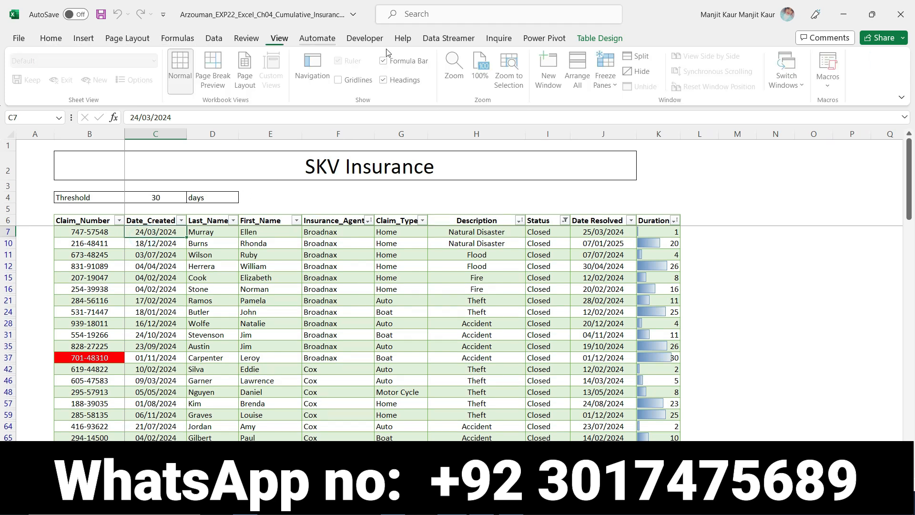
{"action": "left_click", "coordinate": [610, 84]}
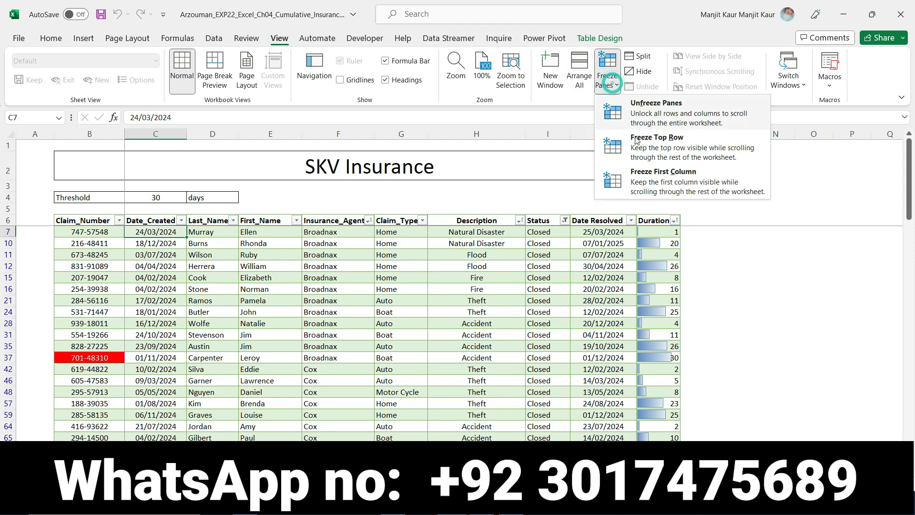
{"action": "left_click", "coordinate": [663, 127]}
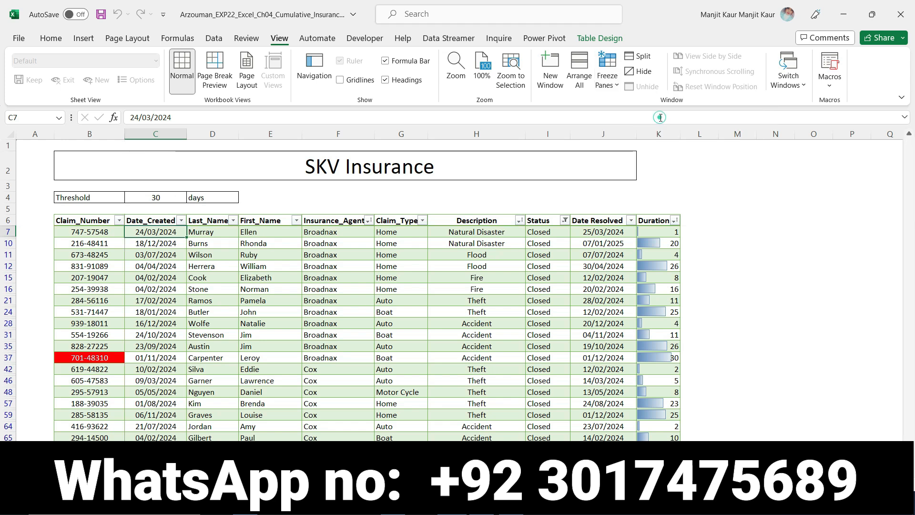
{"action": "left_click", "coordinate": [886, 289]}
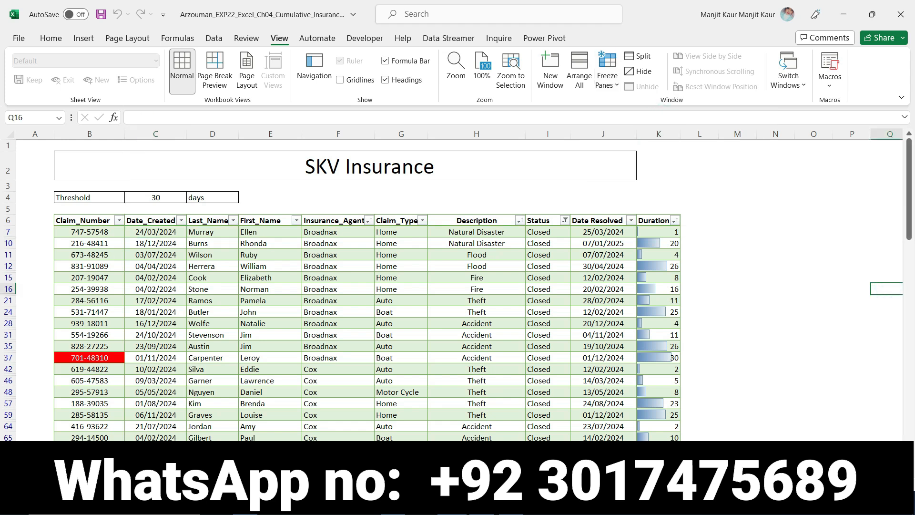
{"action": "key", "text": "alt+Tab"}
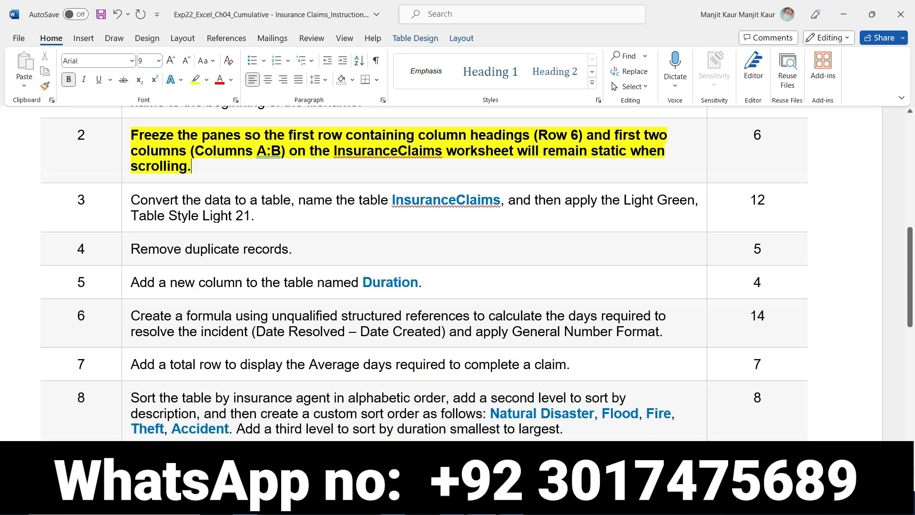
Switch to the Excel claims workbook and freeze the panes at cell C7, keeping rows through 6 and columns A:B static.
{"action": "key", "text": "alt+Tab"}
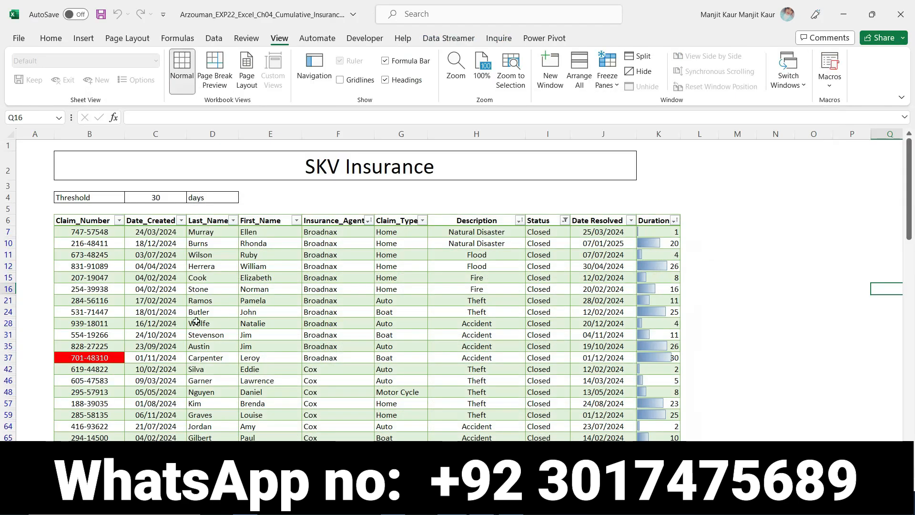
{"action": "left_click", "coordinate": [199, 234]}
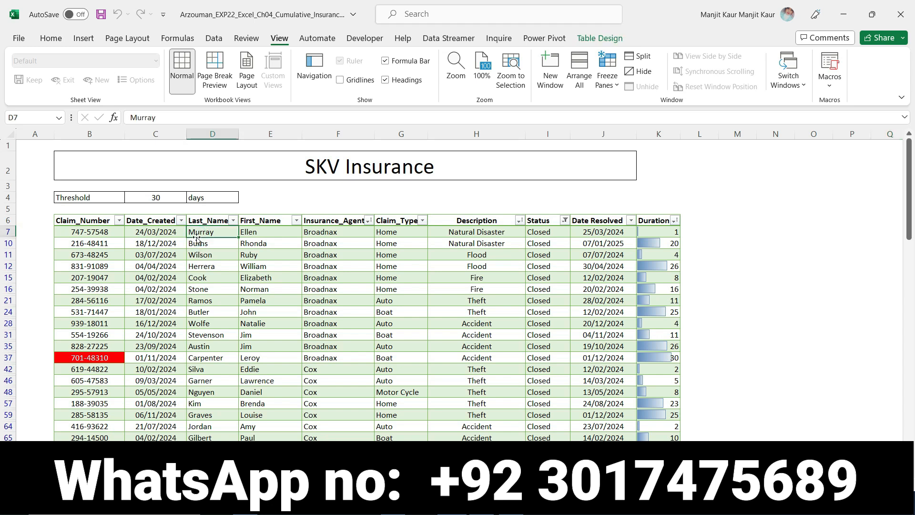
{"action": "left_click", "coordinate": [141, 229]}
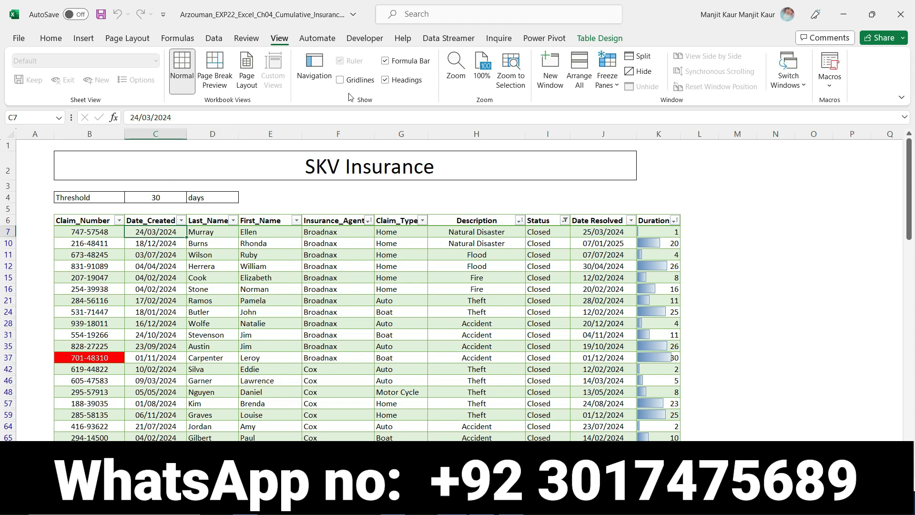
{"action": "left_click", "coordinate": [613, 84]}
{"action": "left_click", "coordinate": [649, 115]}
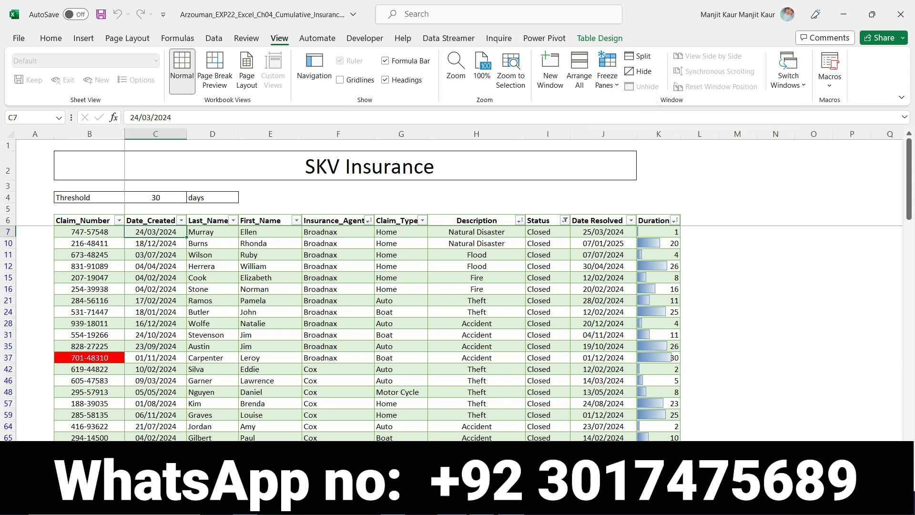
Switch back to the Word instructions and remove the bold and yellow highlight from the step 2 text.
{"action": "left_click", "coordinate": [481, 503]}
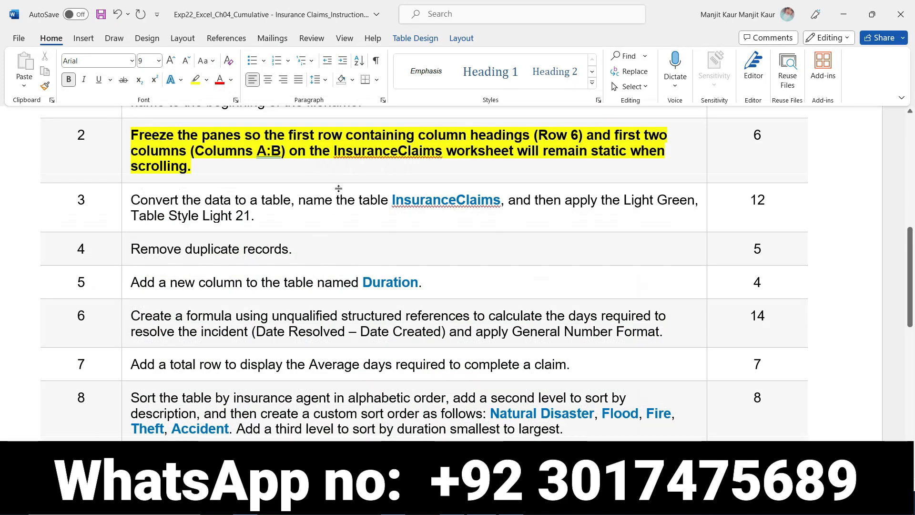
{"action": "left_click", "coordinate": [124, 138]}
{"action": "left_click", "coordinate": [135, 118]}
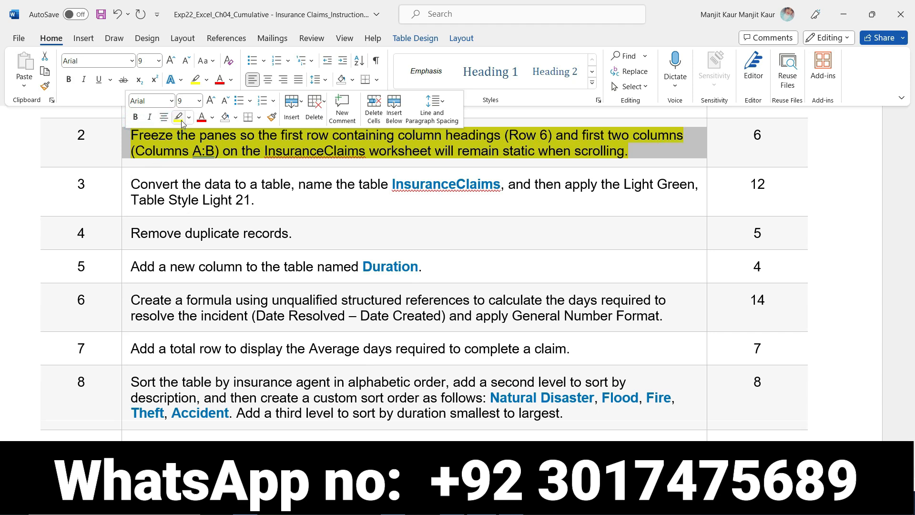
{"action": "left_click", "coordinate": [130, 143]}
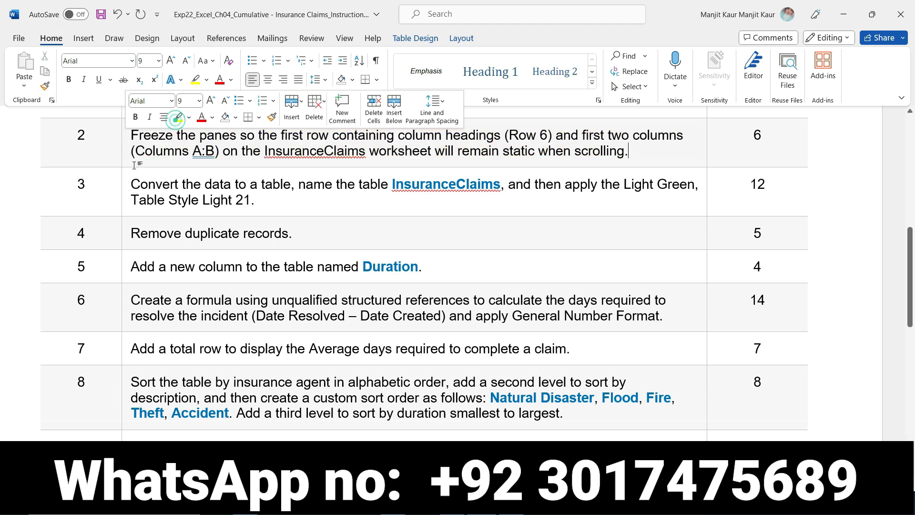
Make the step 3 instruction about converting the data to a table bold and highlight it in yellow.
{"action": "left_click", "coordinate": [127, 184]}
{"action": "left_click", "coordinate": [136, 165]}
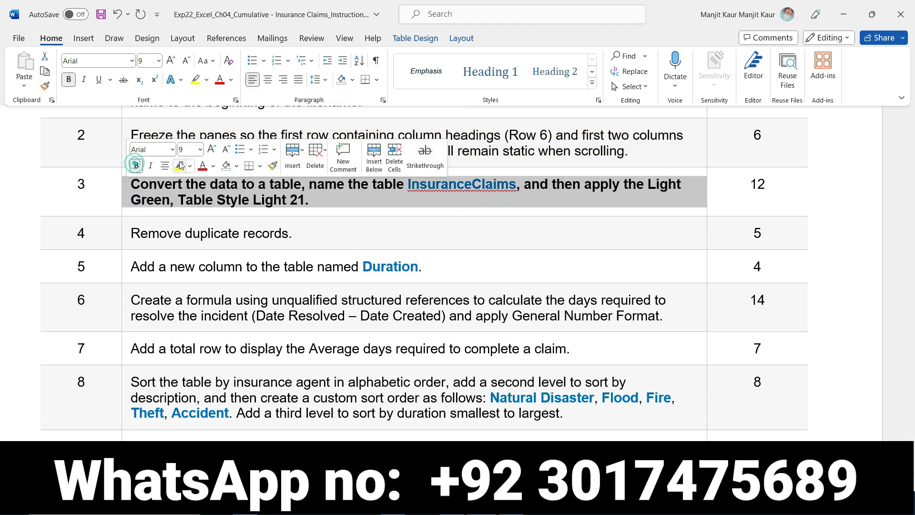
{"action": "left_click", "coordinate": [180, 166]}
{"action": "left_click", "coordinate": [325, 207]}
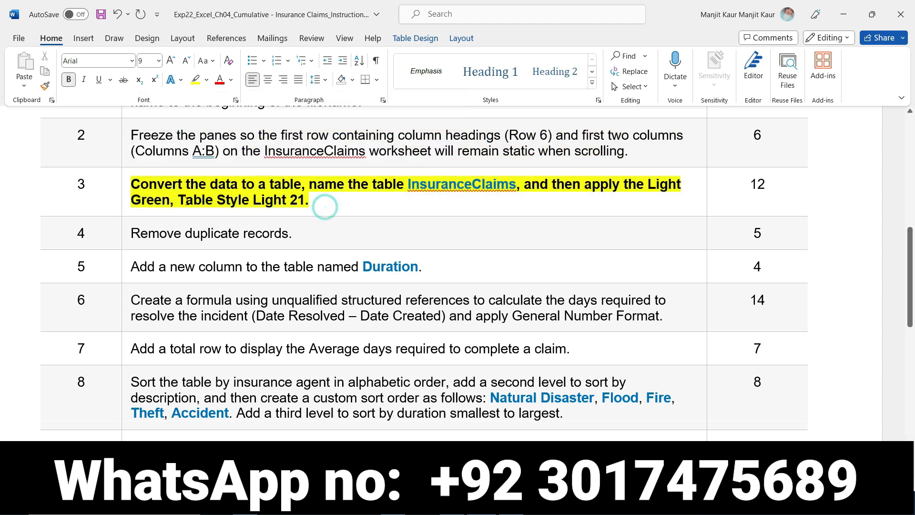
{"action": "double_click", "coordinate": [414, 194]}
{"action": "left_click_drag", "start_coordinate": [210, 186], "coordinate": [301, 186]}
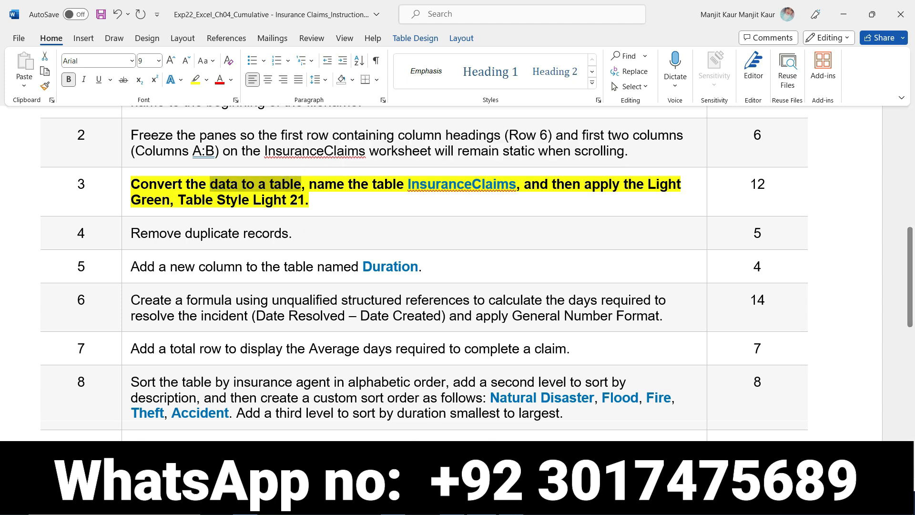
Switch to the Excel claims workbook and convert the existing InsuranceClaims table to a normal range.
{"action": "key", "text": "alt+Tab"}
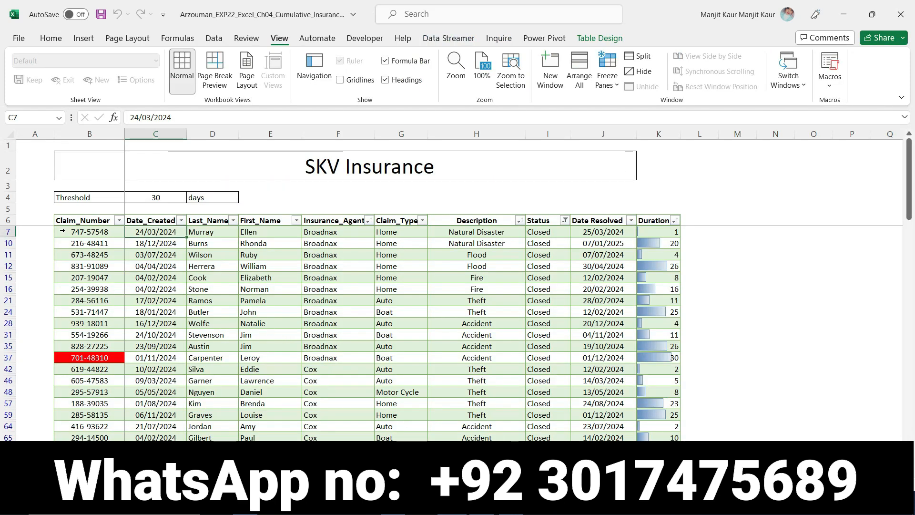
{"action": "left_click", "coordinate": [55, 220]}
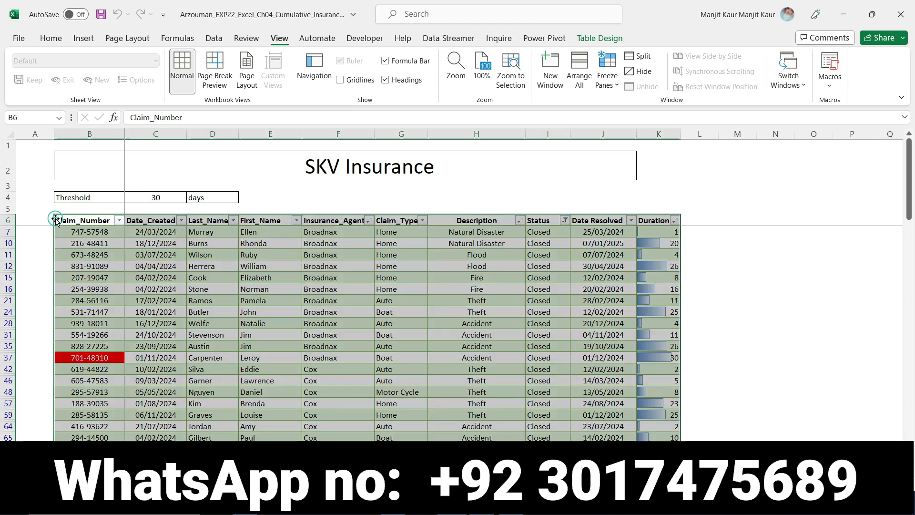
{"action": "scroll", "coordinate": [554, 434], "scroll_direction": "down", "scroll_amount": 7}
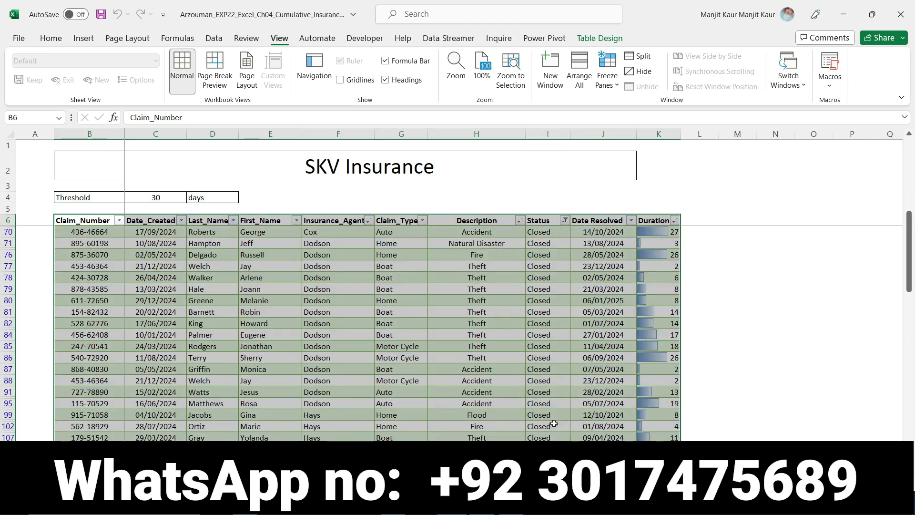
{"action": "scroll", "coordinate": [554, 424], "scroll_direction": "down", "scroll_amount": 8}
{"action": "scroll", "coordinate": [553, 421], "scroll_direction": "up", "scroll_amount": 10}
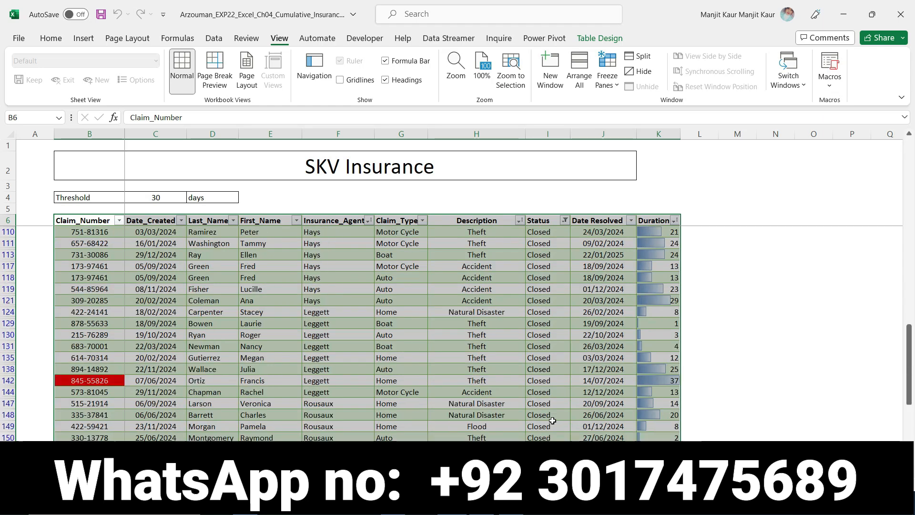
{"action": "scroll", "coordinate": [548, 413], "scroll_direction": "up", "scroll_amount": 5}
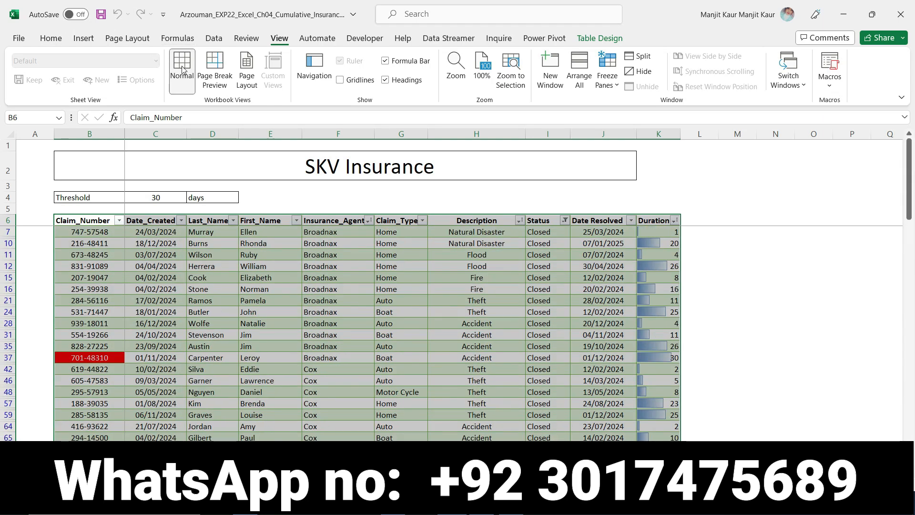
{"action": "left_click", "coordinate": [75, 40]}
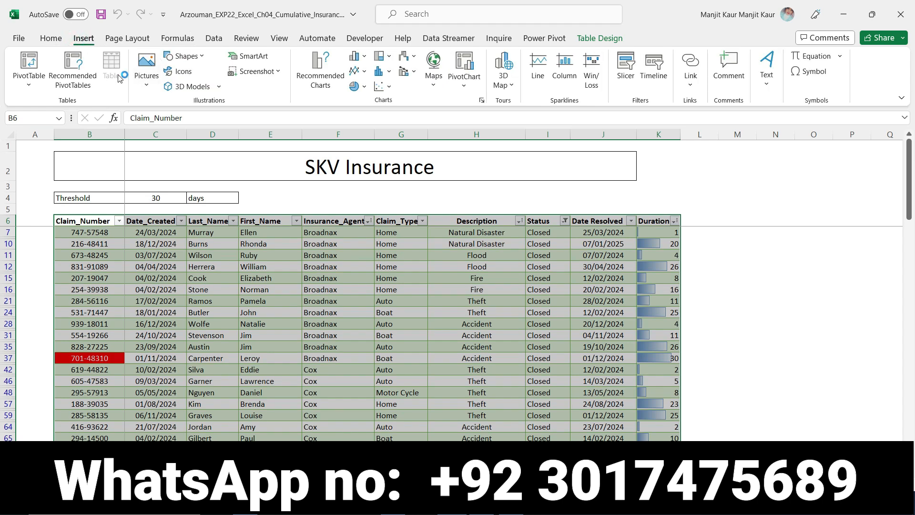
{"action": "left_click", "coordinate": [591, 40]}
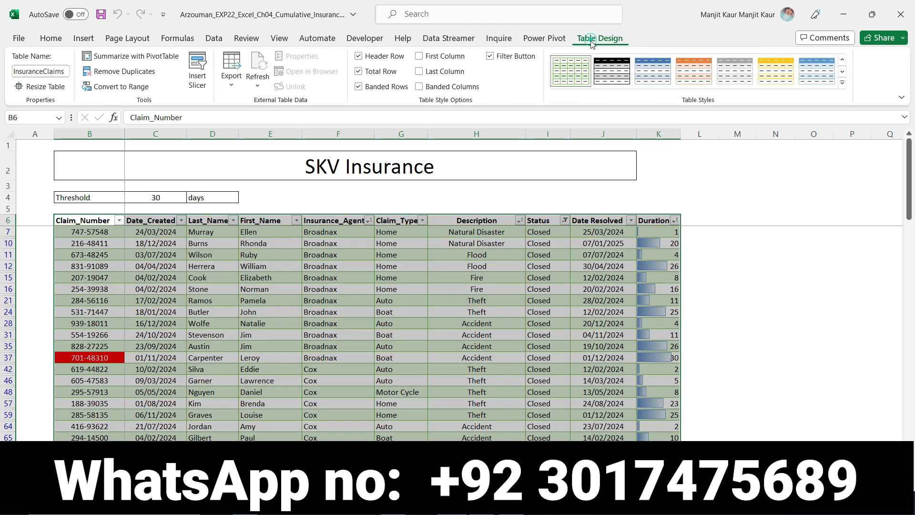
{"action": "left_click", "coordinate": [123, 87]}
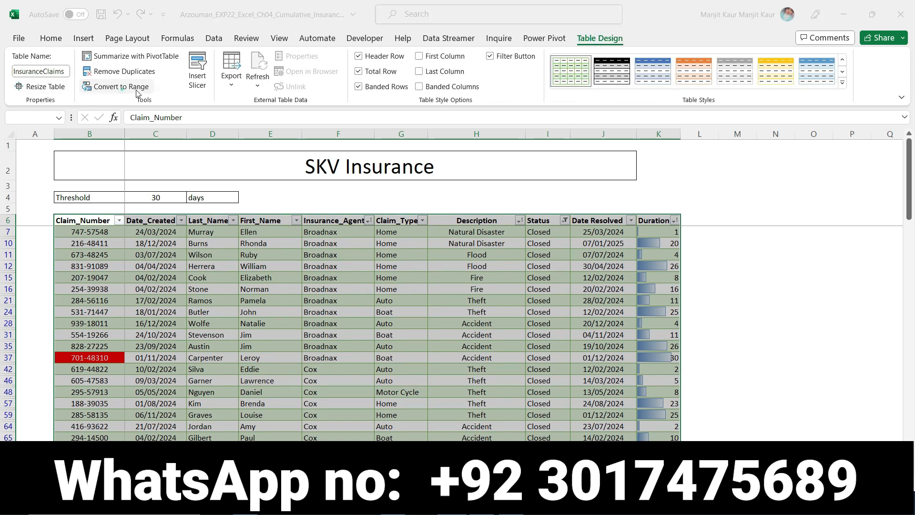
{"action": "left_click", "coordinate": [436, 285]}
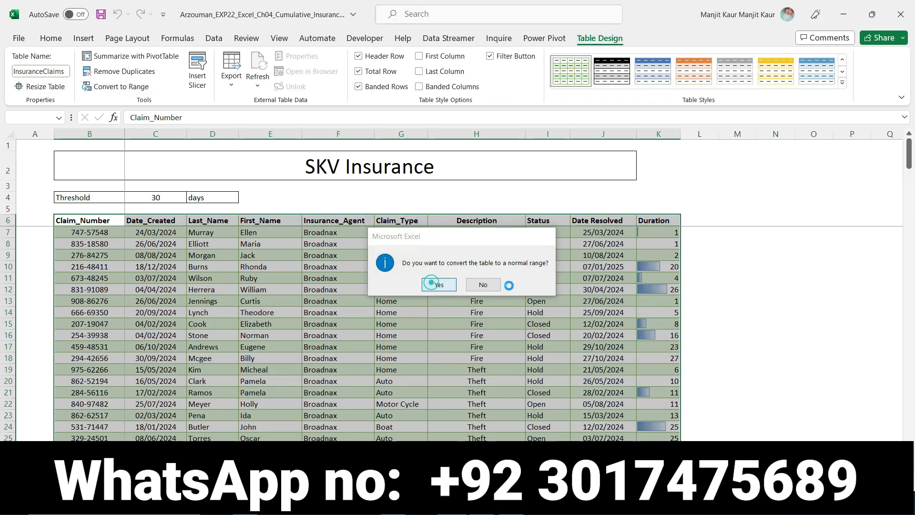
{"action": "left_click", "coordinate": [833, 324]}
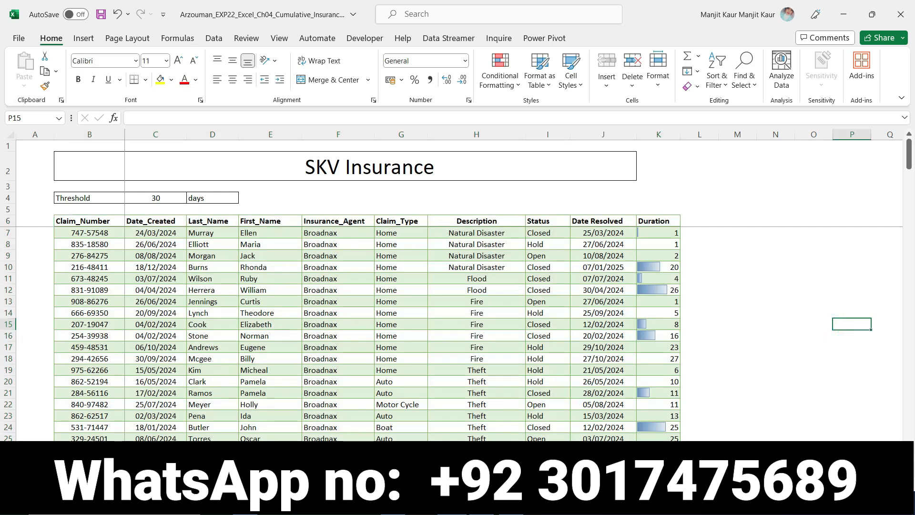
Create a table with headers from the claims data in B6:K213.
{"action": "left_click", "coordinate": [59, 221]}
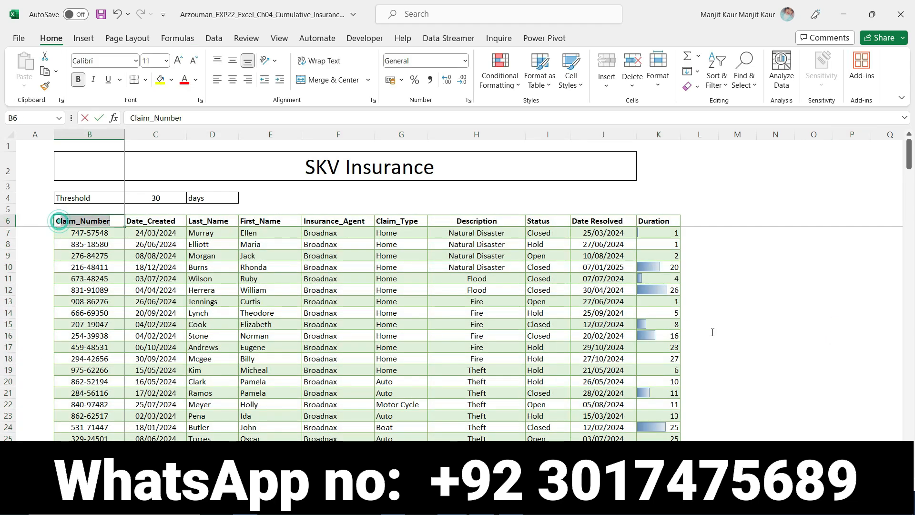
{"action": "key", "text": "F2"}
{"action": "left_click", "coordinate": [804, 336]}
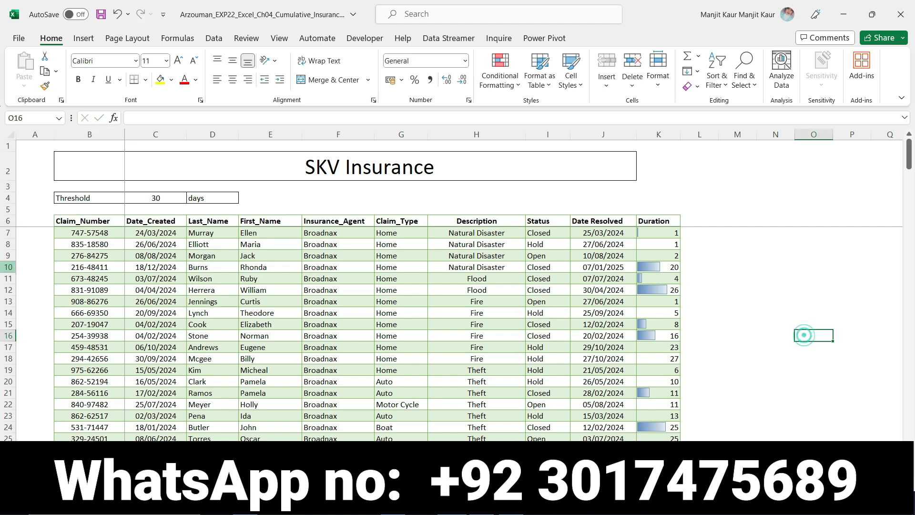
{"action": "left_click_drag", "start_coordinate": [76, 221], "coordinate": [669, 426]}
{"action": "left_click_drag", "start_coordinate": [668, 484], "coordinate": [669, 483]}
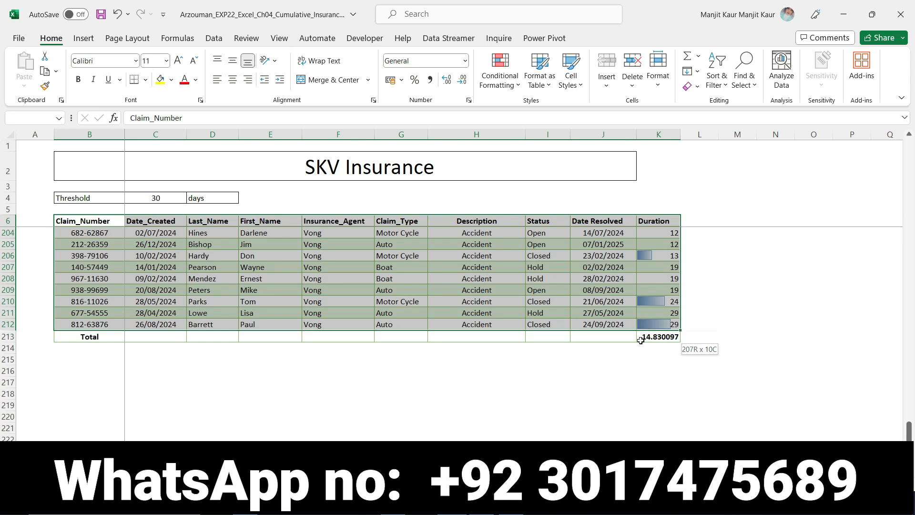
{"action": "left_click_drag", "start_coordinate": [642, 343], "coordinate": [642, 340]}
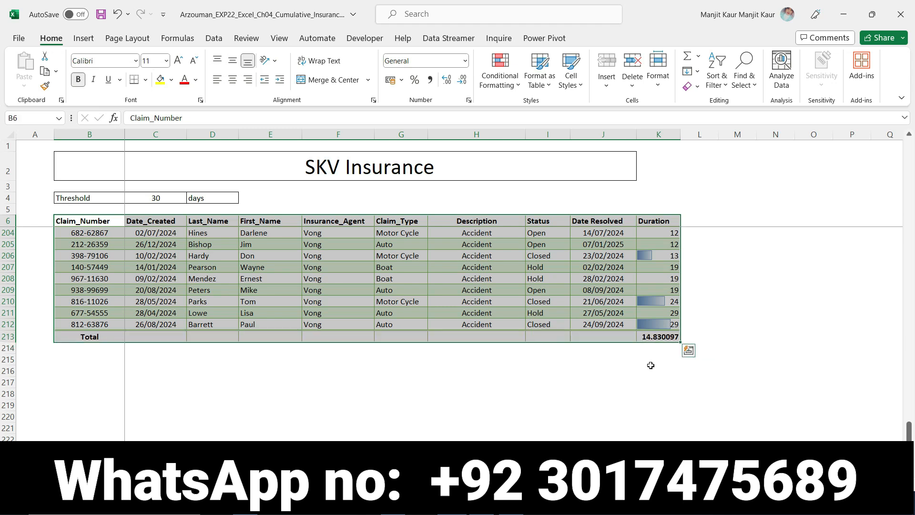
{"action": "scroll", "coordinate": [248, 315], "scroll_direction": "up", "scroll_amount": 18}
{"action": "scroll", "coordinate": [248, 316], "scroll_direction": "up", "scroll_amount": 7}
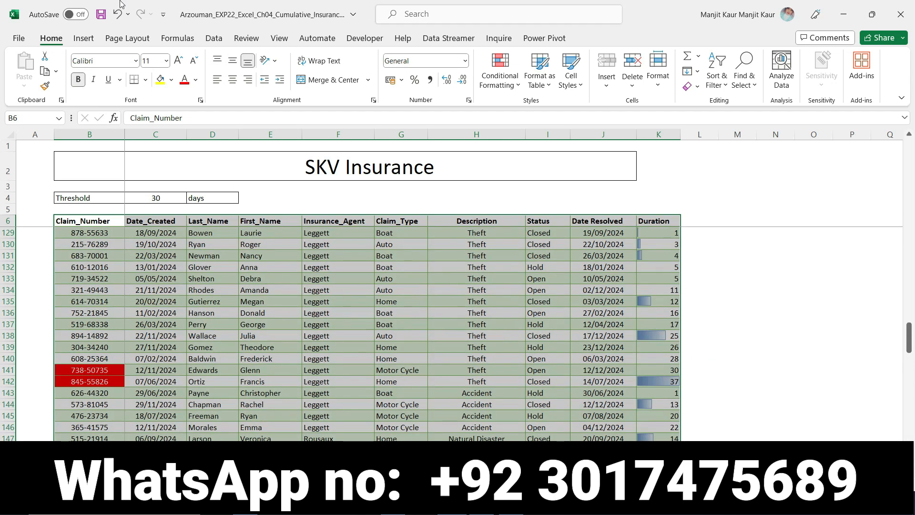
{"action": "left_click", "coordinate": [84, 38]}
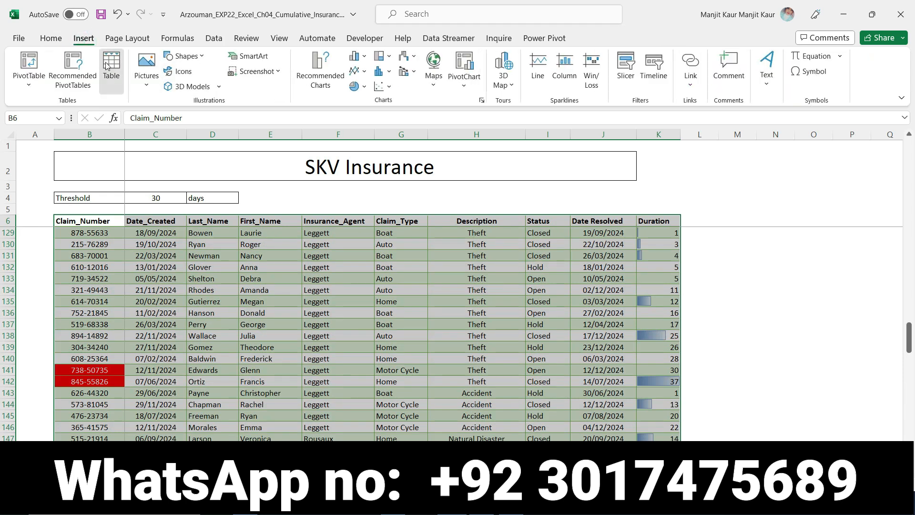
{"action": "left_click", "coordinate": [107, 62]}
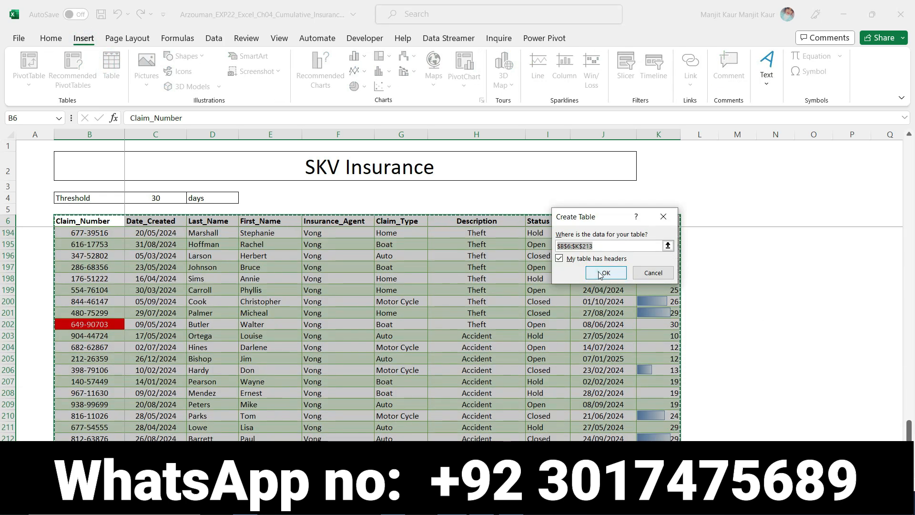
{"action": "left_click", "coordinate": [602, 272]}
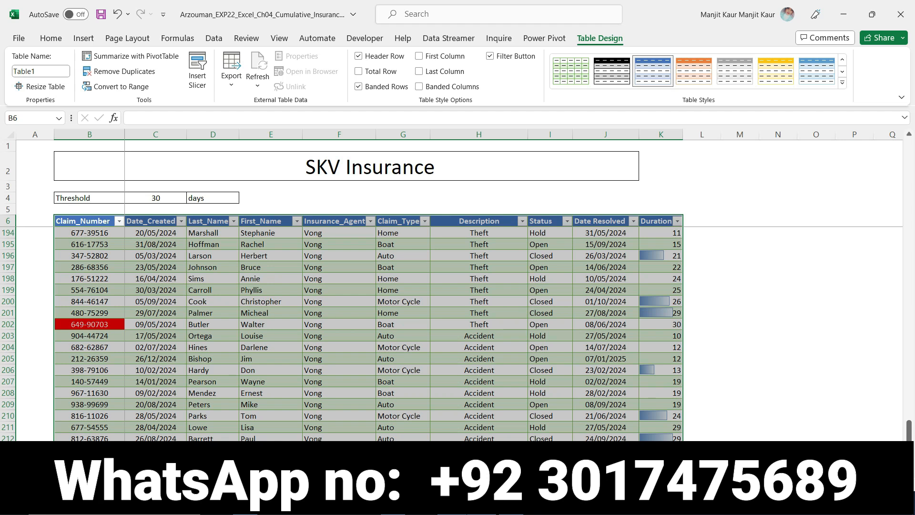
Review the step 3 style requirement in Word, then apply Light Green, Table Style Light 21 to the claims table in Excel.
{"action": "key", "text": "alt+Tab"}
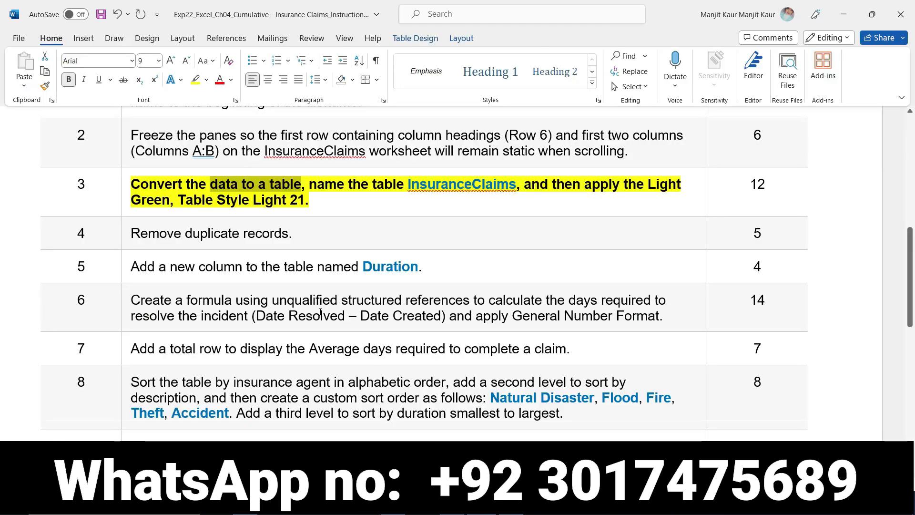
{"action": "left_click", "coordinate": [311, 202]}
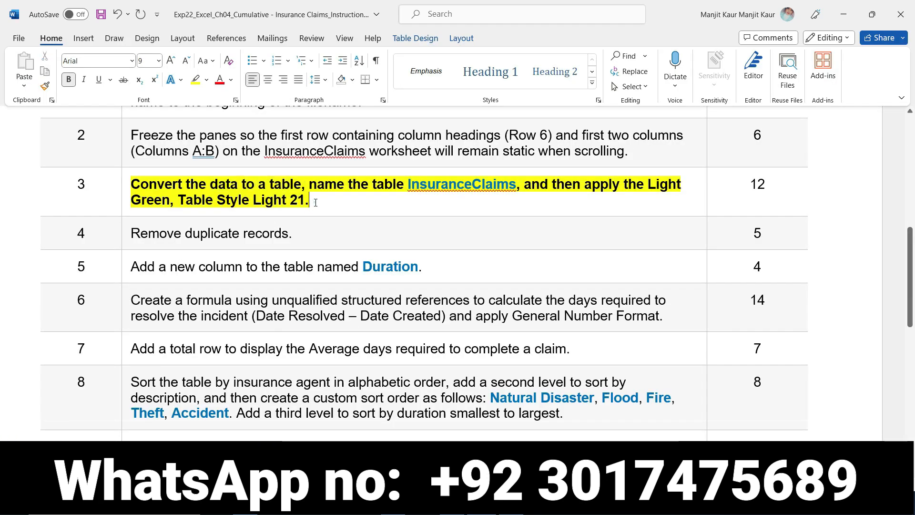
{"action": "left_click", "coordinate": [551, 186], "text": "shift"}
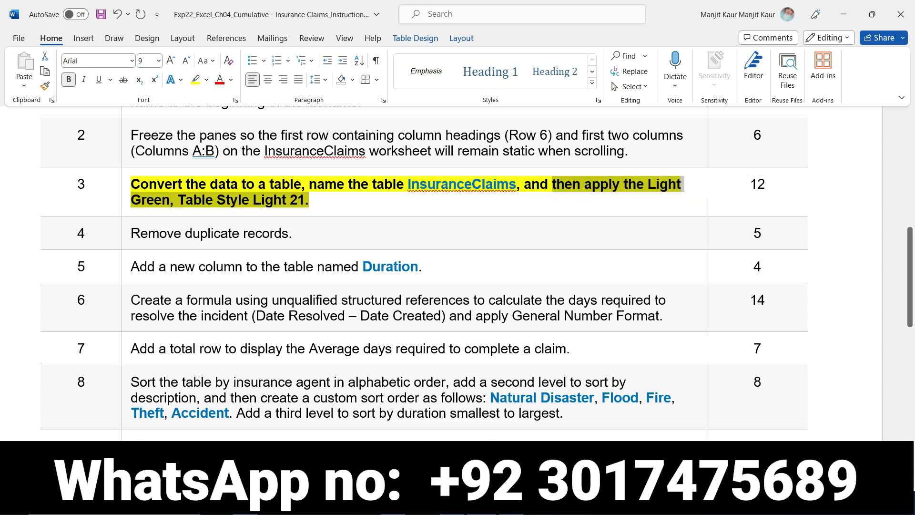
{"action": "left_click", "coordinate": [451, 505]}
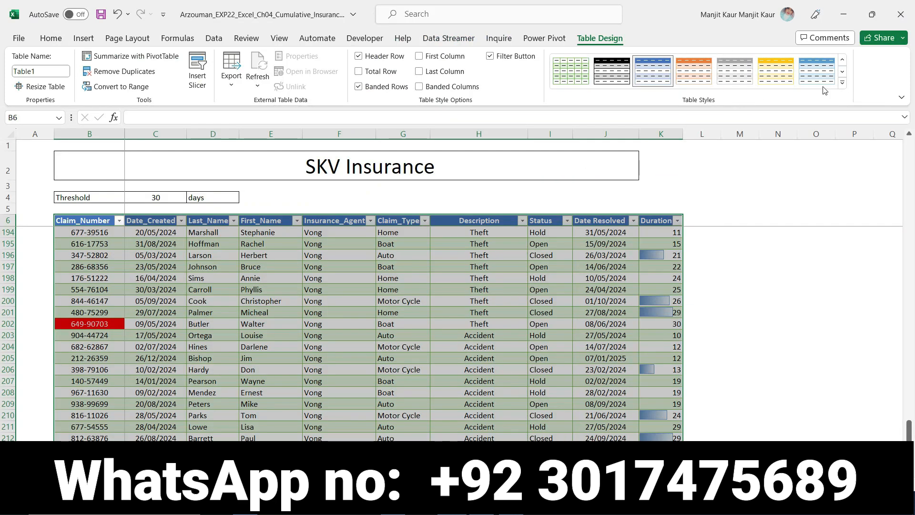
{"action": "left_click", "coordinate": [842, 82]}
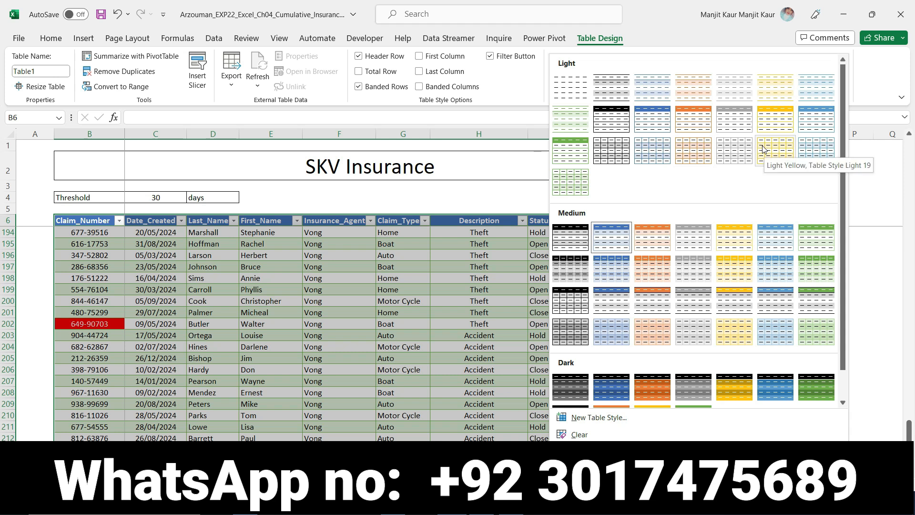
{"action": "left_click", "coordinate": [560, 185]}
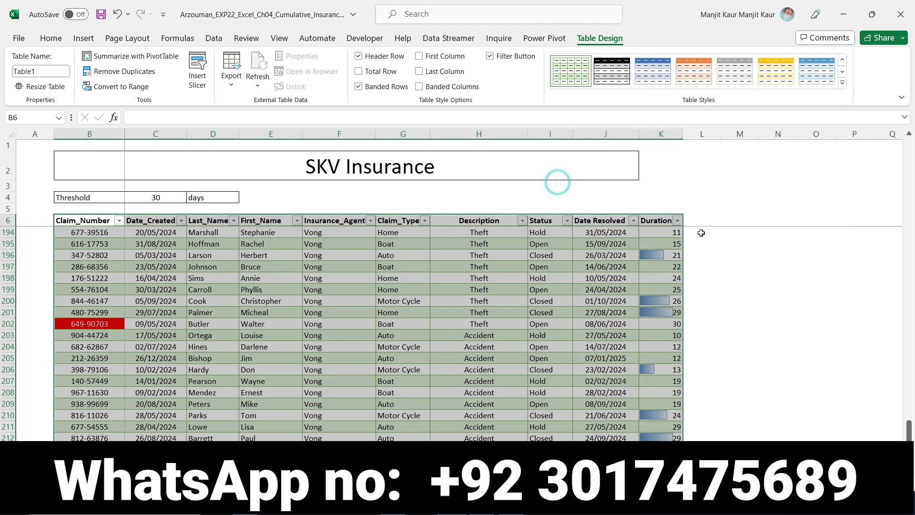
{"action": "left_click", "coordinate": [742, 276]}
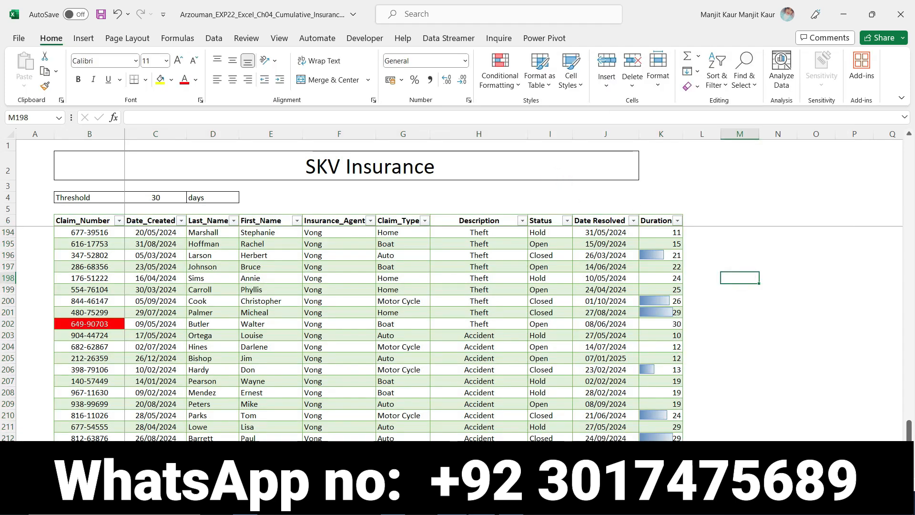
Switch to the Word instructions and remove the bold and yellow highlight from the step 3 instruction.
{"action": "key", "text": "alt+Tab"}
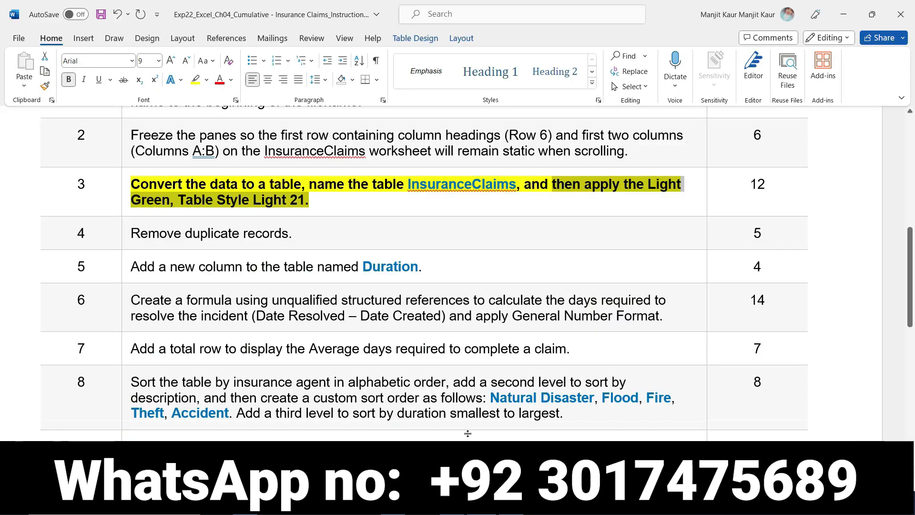
{"action": "left_click", "coordinate": [128, 189]}
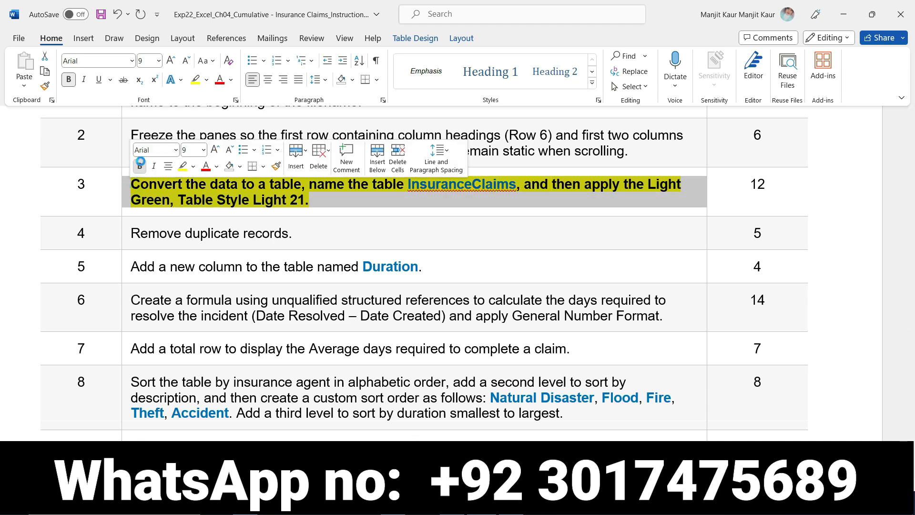
{"action": "key", "text": "ctrl+b"}
{"action": "left_click", "coordinate": [183, 166]}
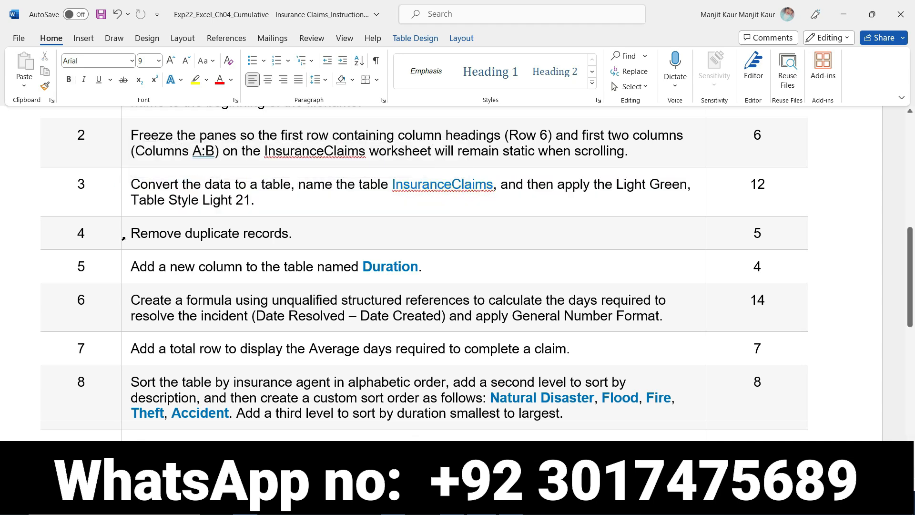
Make the step 4 instruction about removing duplicate records bold and highlight it in yellow.
{"action": "left_click", "coordinate": [125, 234]}
{"action": "key", "text": "ctrl+b"}
{"action": "left_click", "coordinate": [178, 217]}
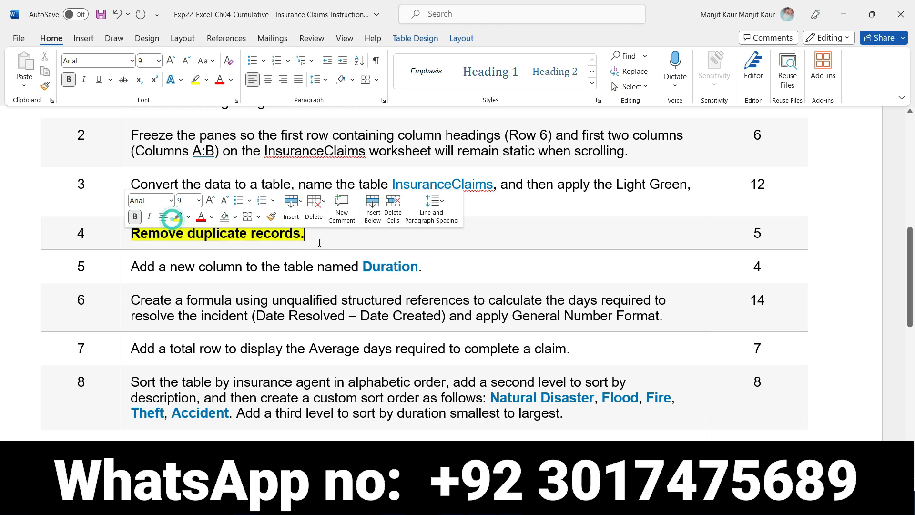
{"action": "left_click", "coordinate": [319, 242]}
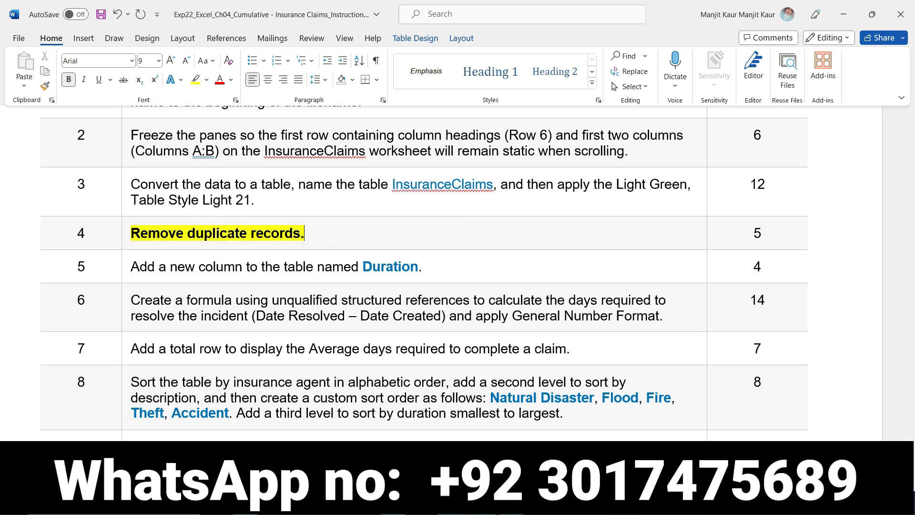
Switch to the Excel claims workbook and run Remove Duplicates on the whole claims table, with headers and all columns compared.
{"action": "left_click", "coordinate": [470, 422]}
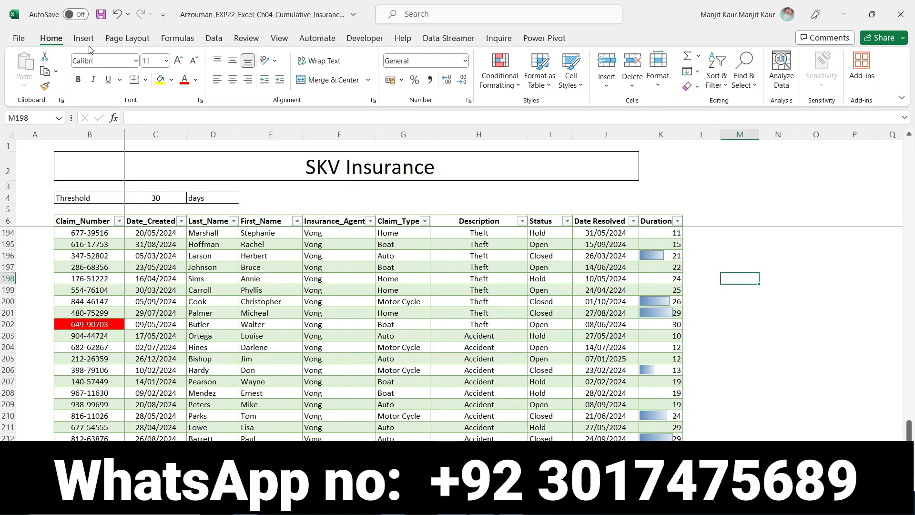
{"action": "left_click", "coordinate": [214, 38]}
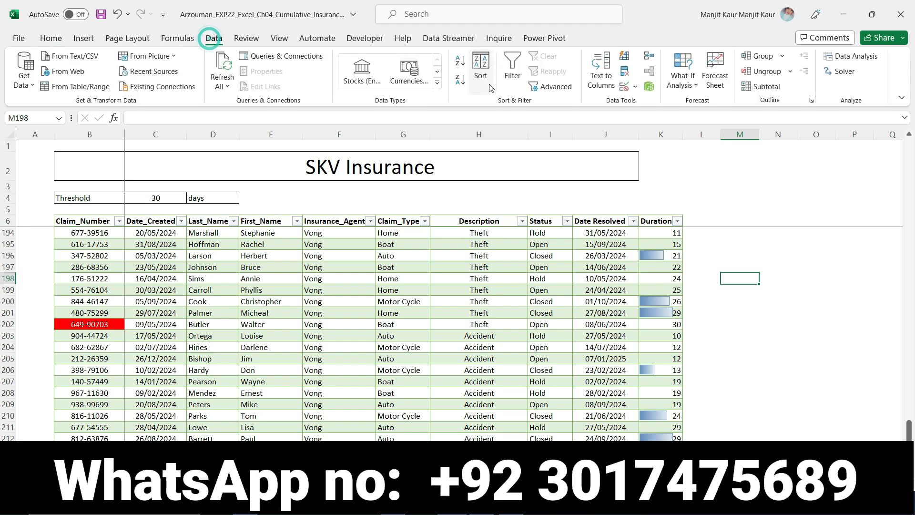
{"action": "left_click", "coordinate": [628, 75]}
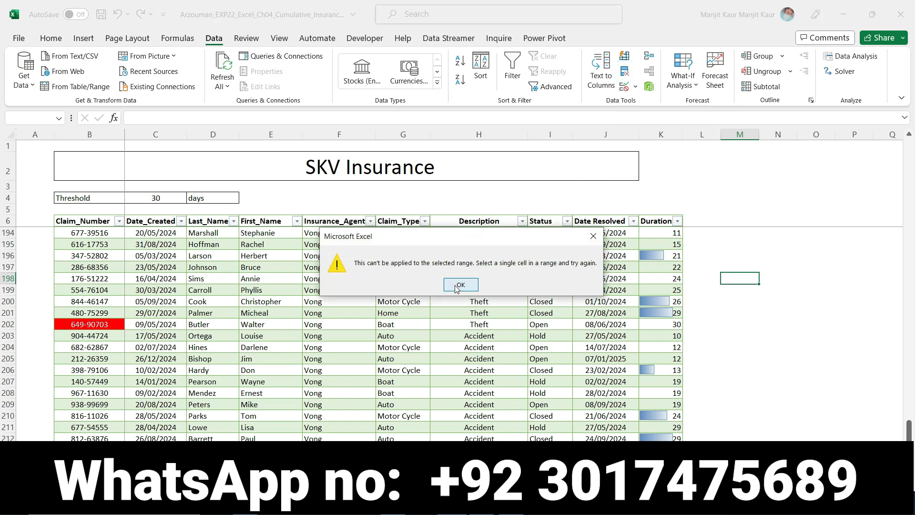
{"action": "left_click", "coordinate": [458, 285]}
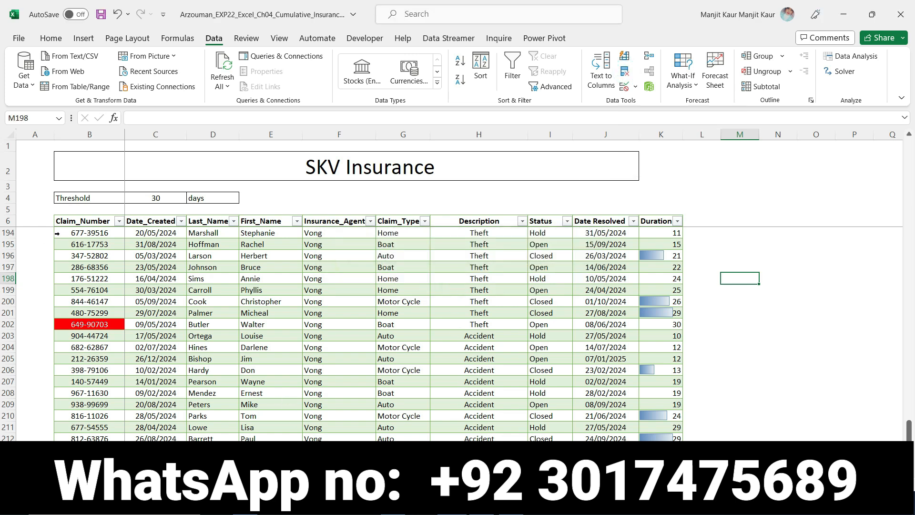
{"action": "left_click_drag", "start_coordinate": [59, 220], "coordinate": [514, 303]}
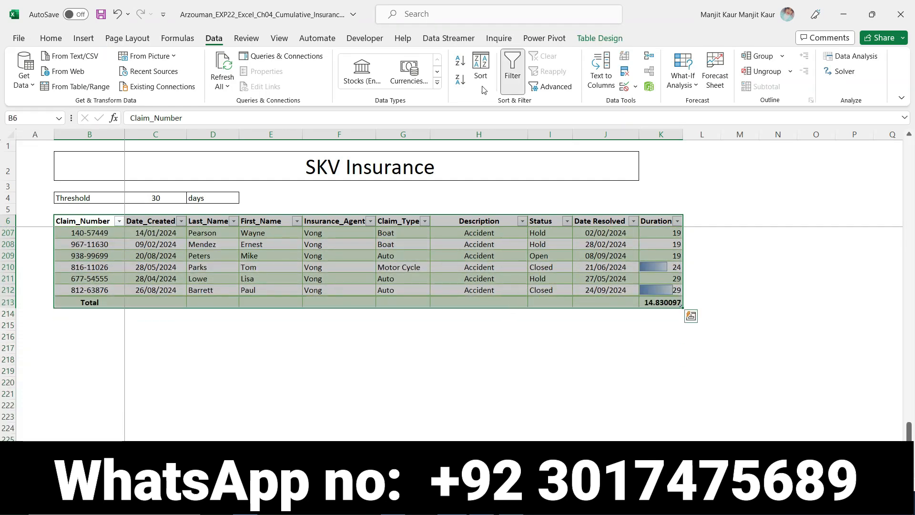
{"action": "left_click", "coordinate": [624, 74]}
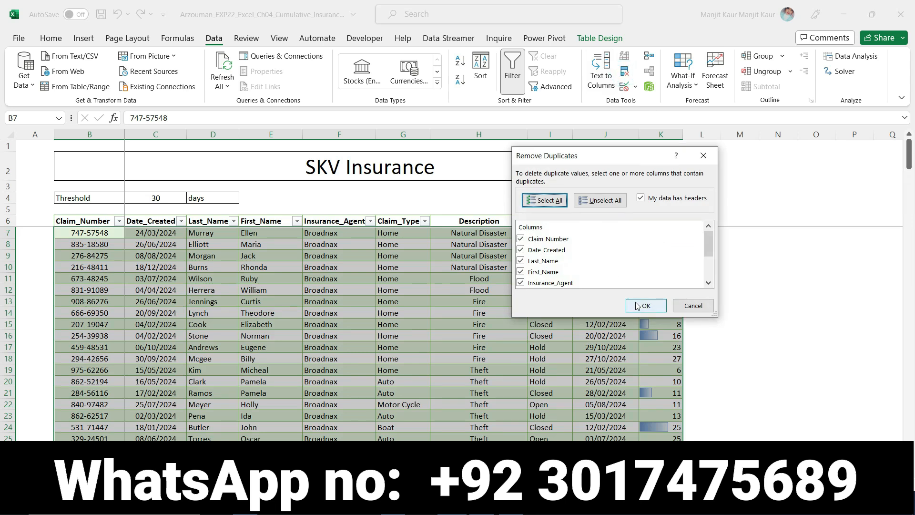
{"action": "left_click", "coordinate": [545, 200]}
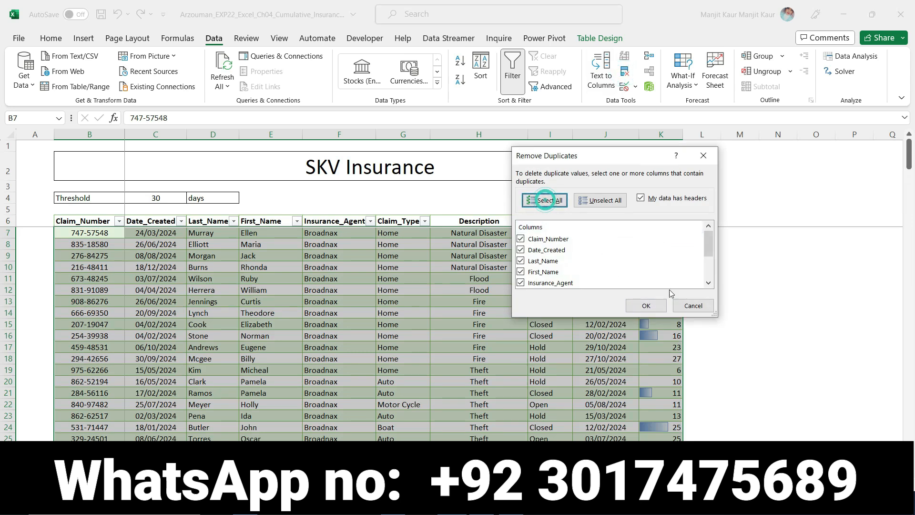
{"action": "left_click", "coordinate": [652, 306]}
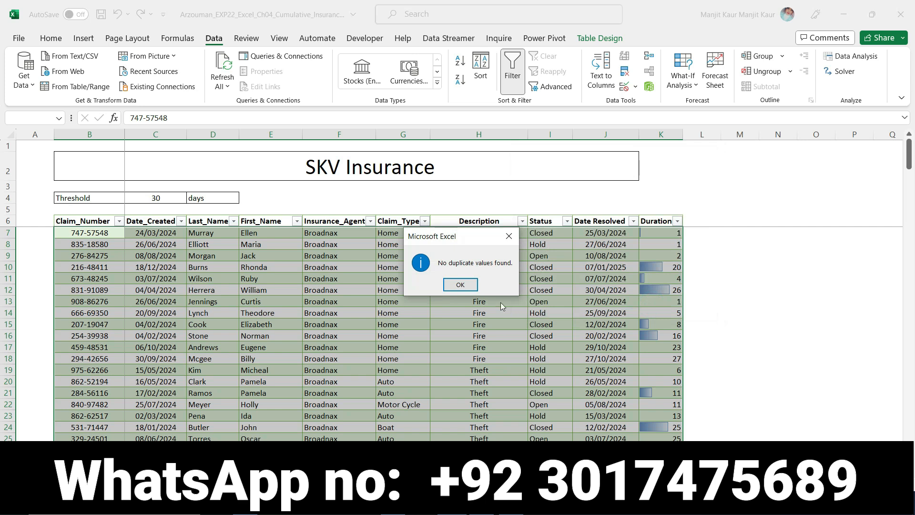
{"action": "left_click", "coordinate": [461, 285]}
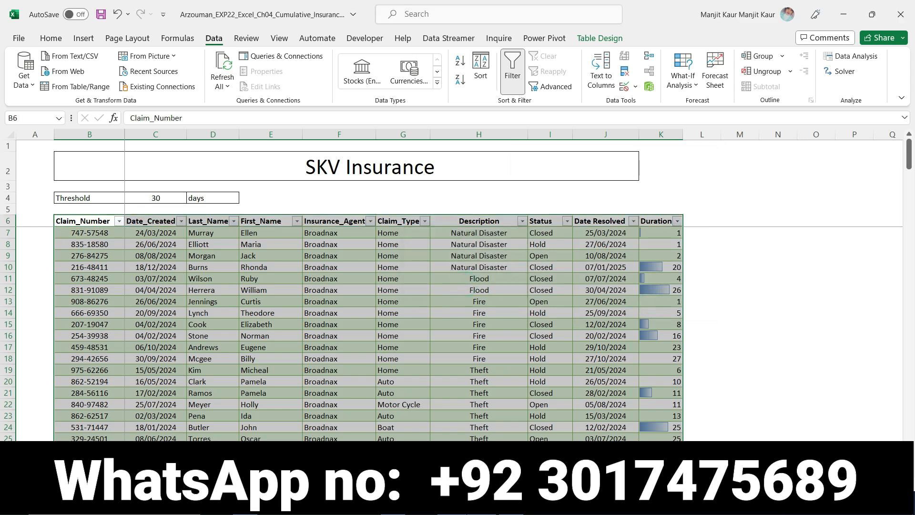
Switch to the Word instructions and remove the bold and yellow highlight from the step 4 instruction.
{"action": "key", "text": "alt+Tab"}
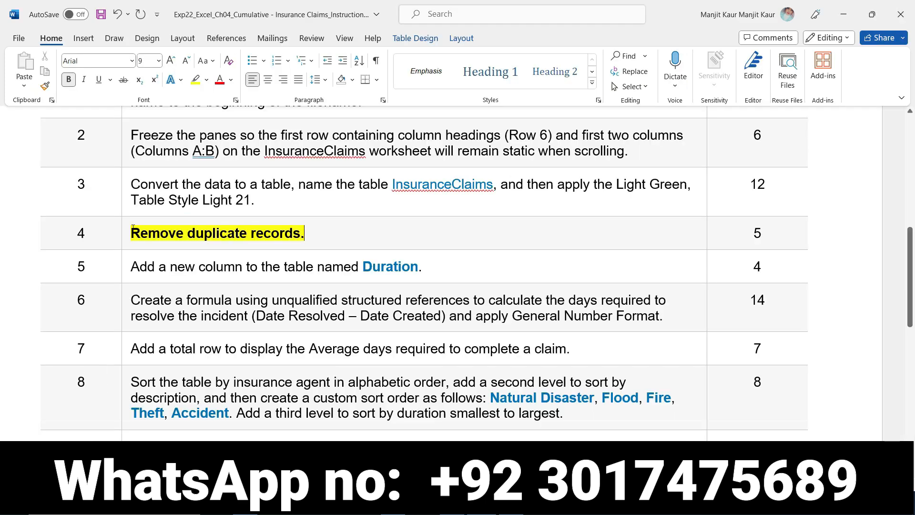
{"action": "left_click", "coordinate": [124, 236]}
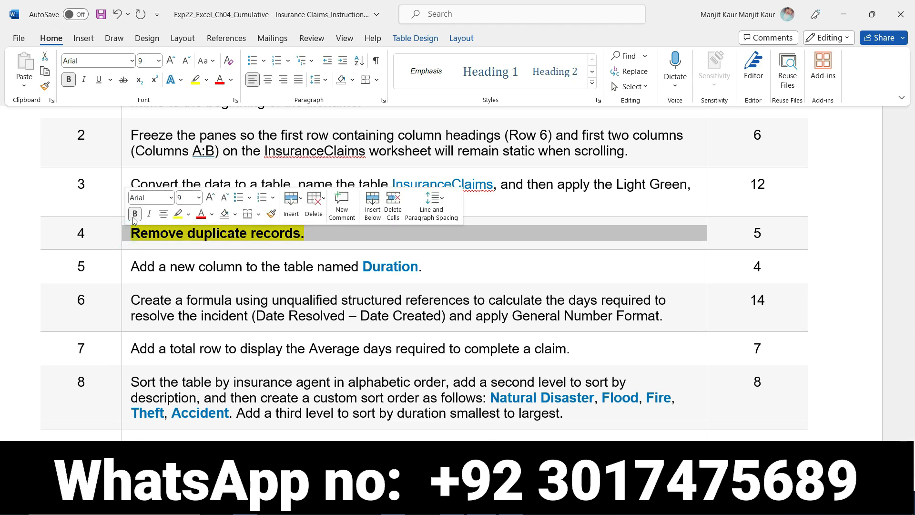
{"action": "left_click", "coordinate": [134, 215]}
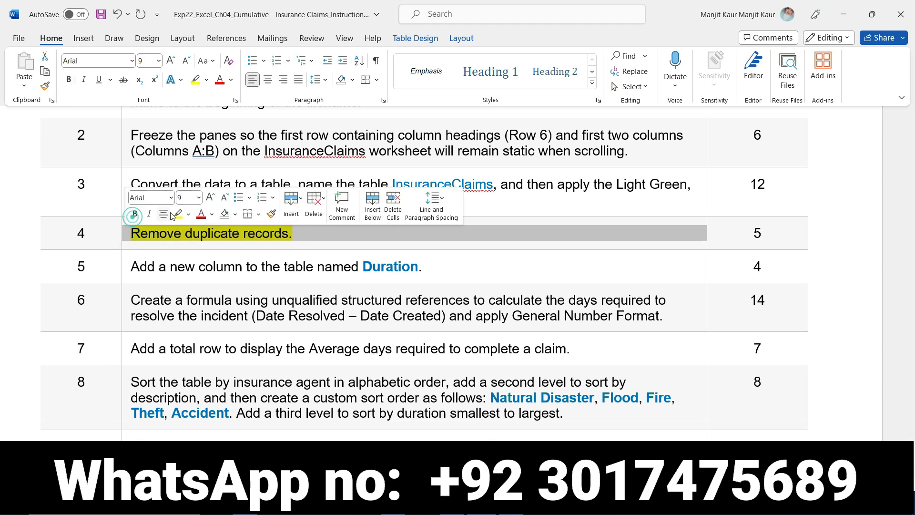
Make the step 5 instruction about adding a Duration column bold and highlight it in yellow.
{"action": "left_click", "coordinate": [122, 270]}
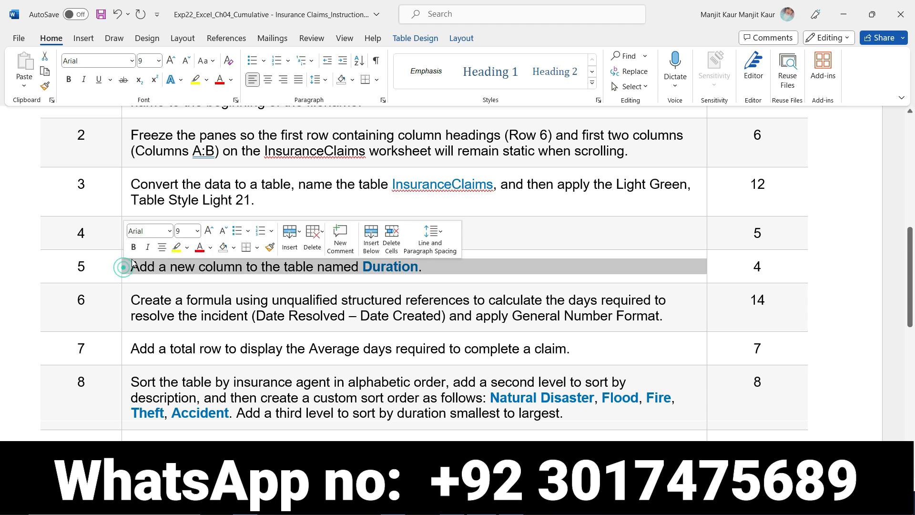
{"action": "left_click", "coordinate": [133, 247]}
{"action": "left_click", "coordinate": [176, 247]}
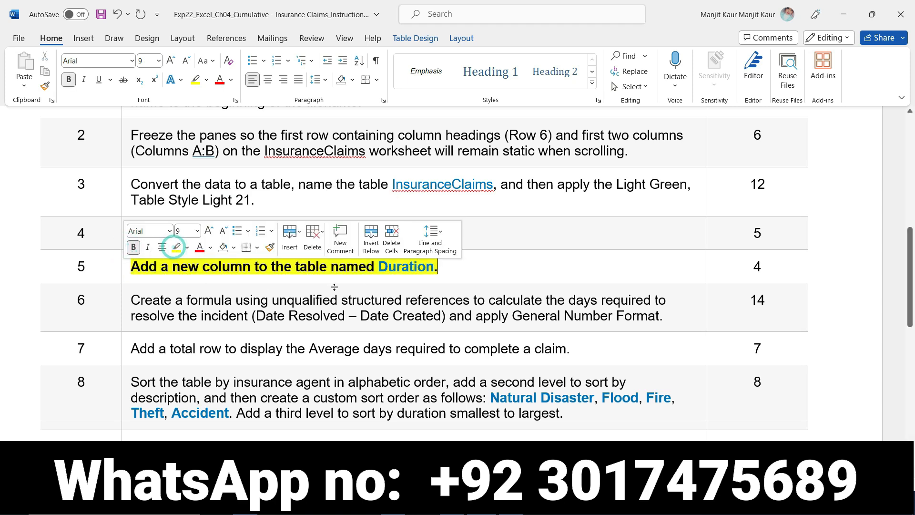
{"action": "left_click", "coordinate": [476, 276]}
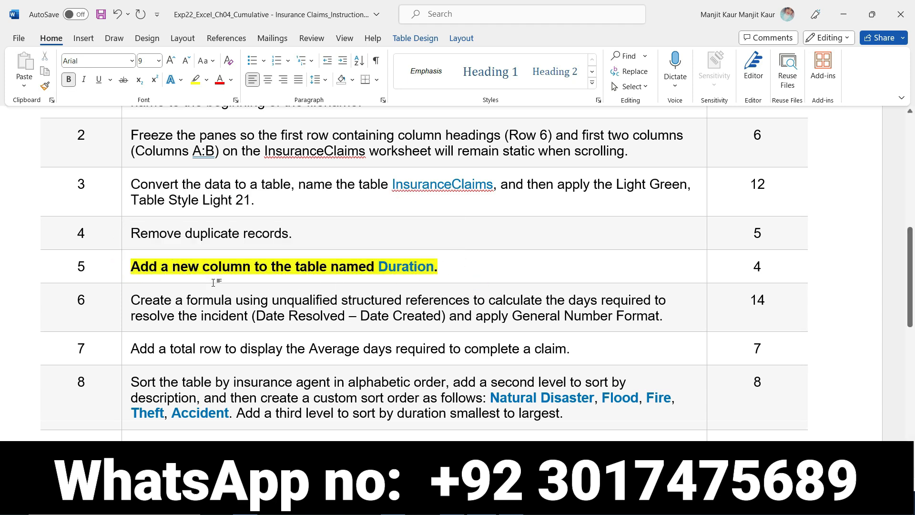
Switch to the Excel claims workbook and clear everything in column K, including the Duration values and header.
{"action": "key", "text": "alt+Tab"}
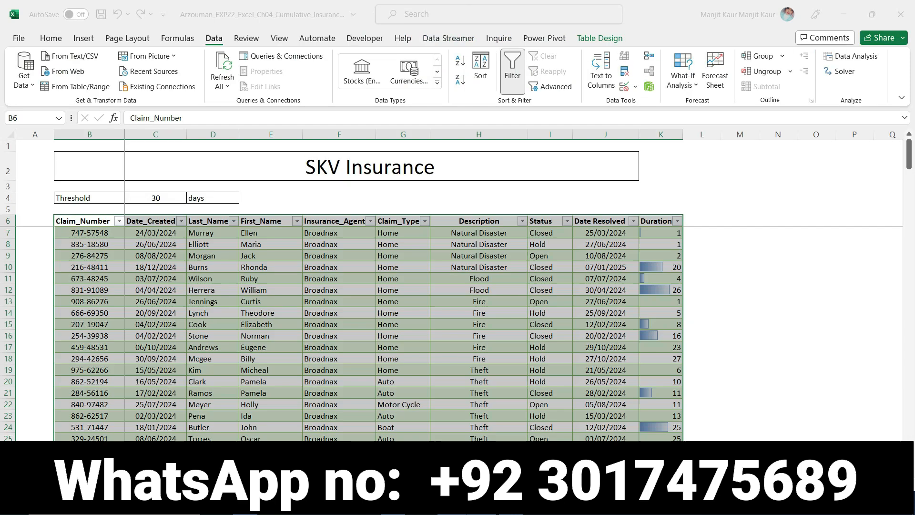
{"action": "scroll", "coordinate": [182, 408], "scroll_direction": "down", "scroll_amount": 20}
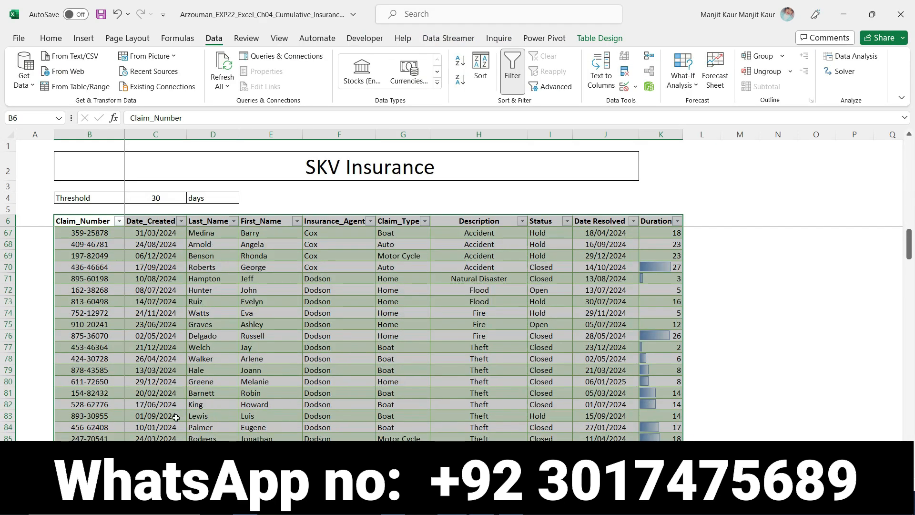
{"action": "scroll", "coordinate": [171, 423], "scroll_direction": "down", "scroll_amount": 15}
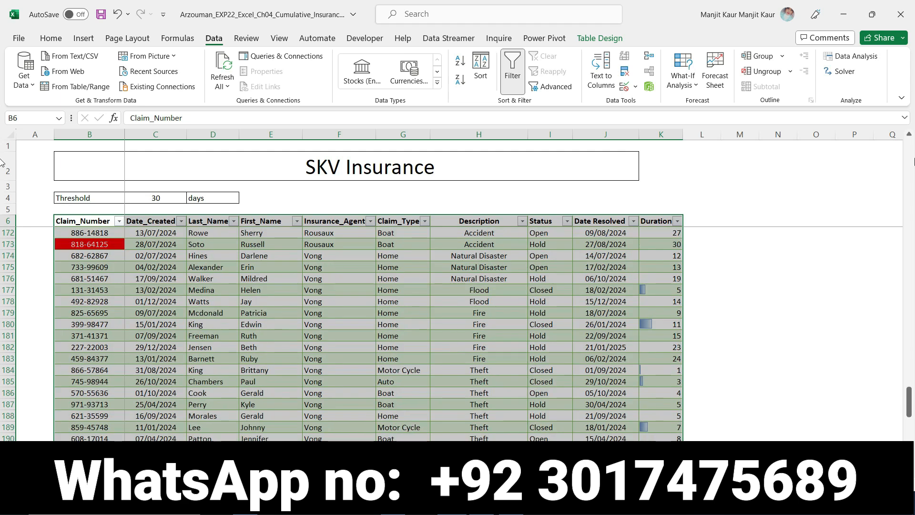
{"action": "left_click", "coordinate": [850, 295]}
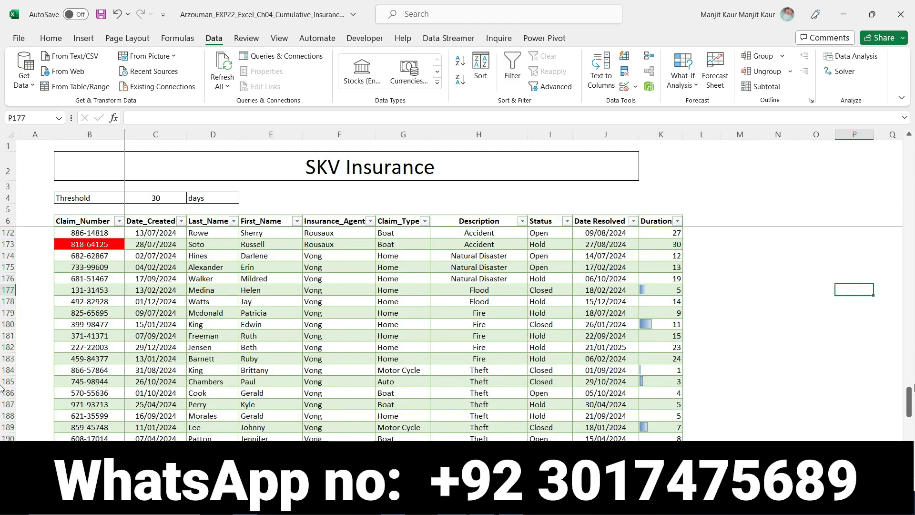
{"action": "left_click_drag", "start_coordinate": [909, 403], "coordinate": [909, 152]}
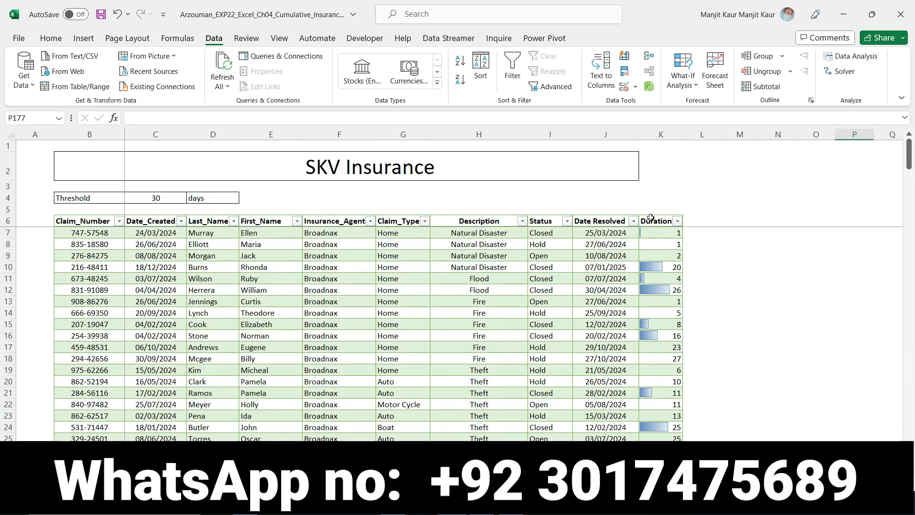
{"action": "left_click", "coordinate": [651, 218]}
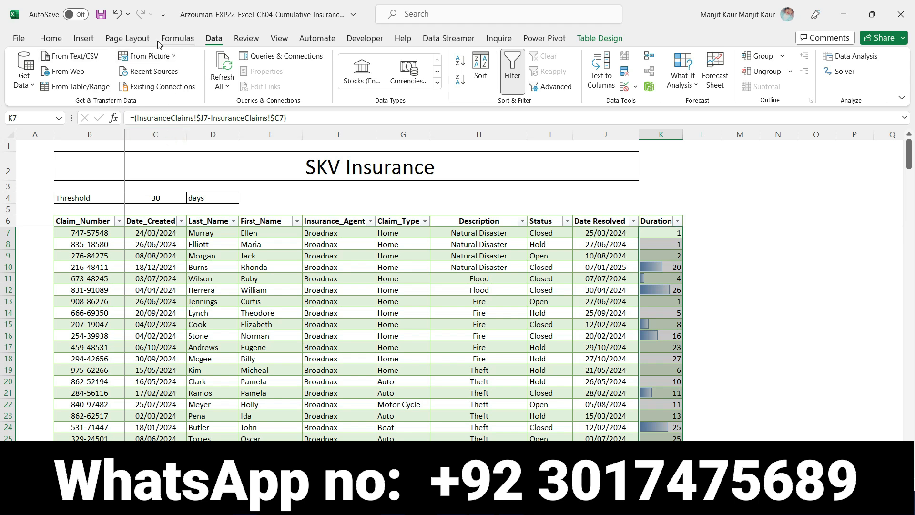
{"action": "key", "text": "Delete"}
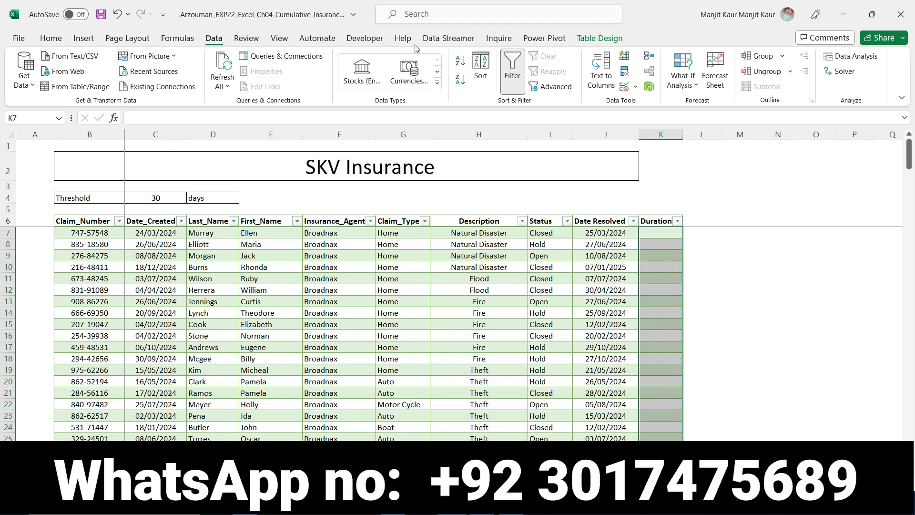
{"action": "left_click", "coordinate": [664, 218]}
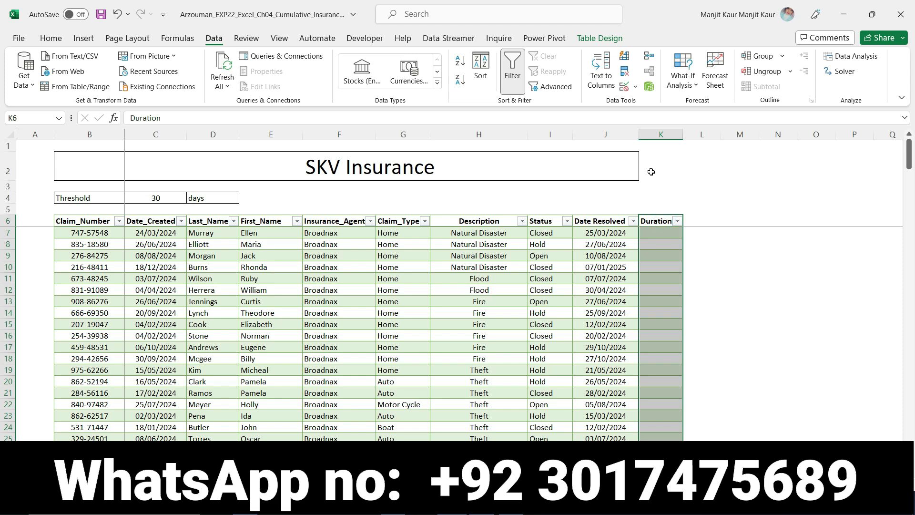
{"action": "left_click", "coordinate": [661, 132]}
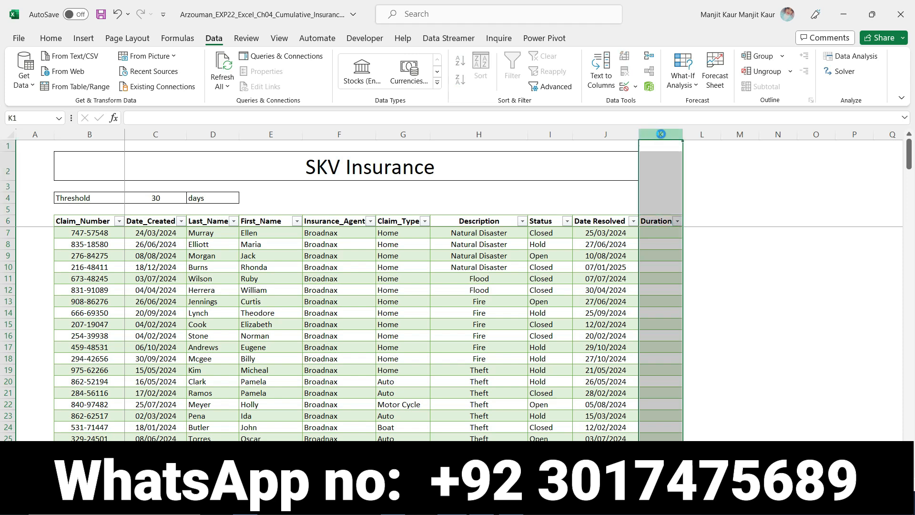
{"action": "key", "text": "Delete"}
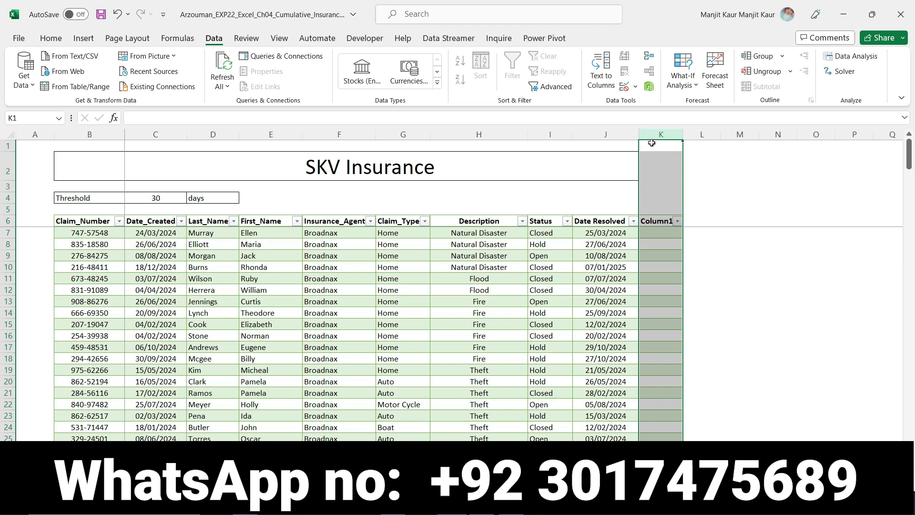
Delete the emptied column K from the claims table as a table column.
{"action": "left_click", "coordinate": [660, 222]}
{"action": "right_click", "coordinate": [656, 222]}
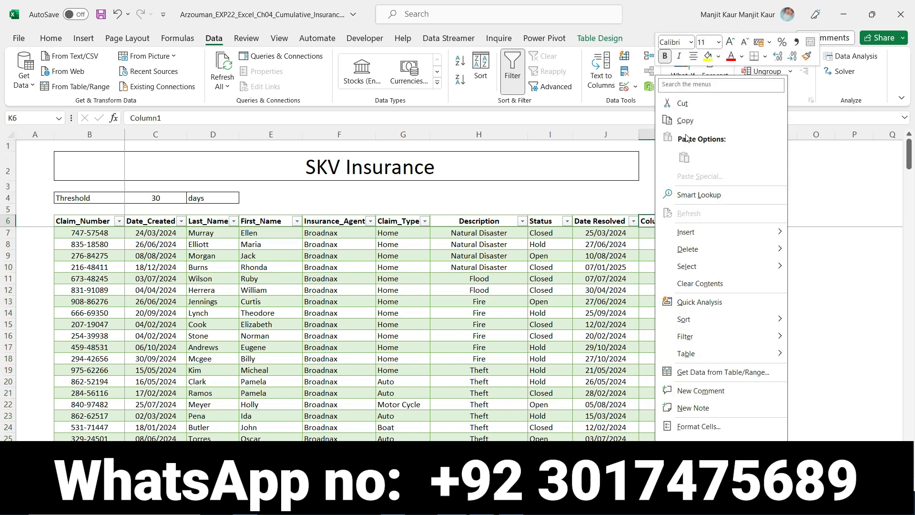
{"action": "left_click", "coordinate": [706, 243]}
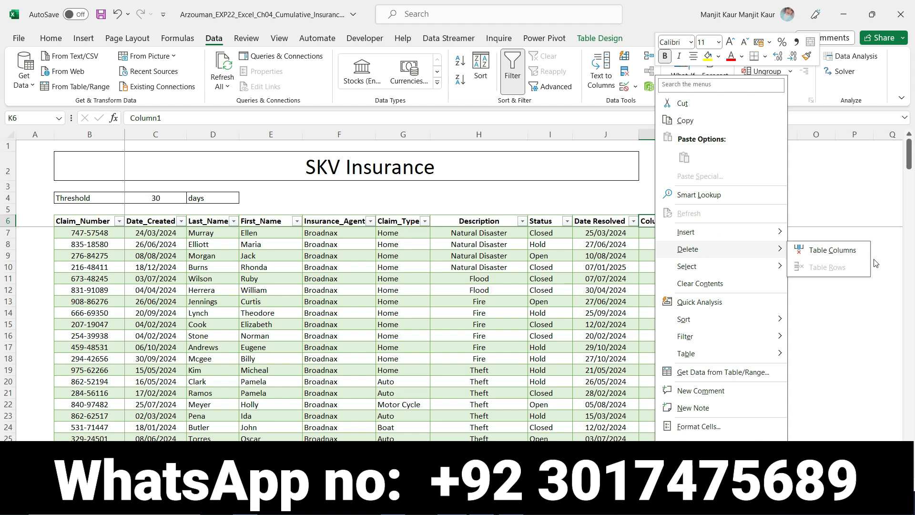
{"action": "left_click", "coordinate": [846, 250]}
{"action": "left_click", "coordinate": [753, 279]}
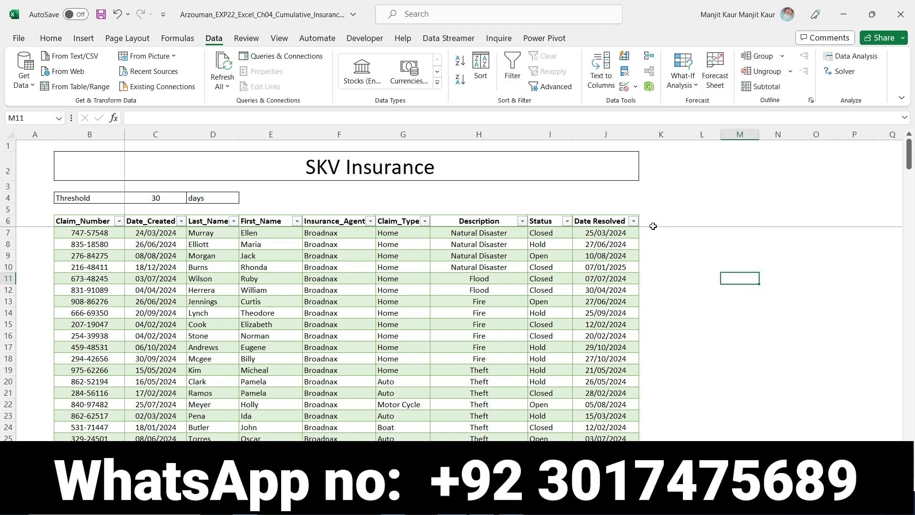
Copy the word Duration from the step 5 instruction in Word and enter it as the table header in Excel cell K6.
{"action": "left_click", "coordinate": [648, 135]}
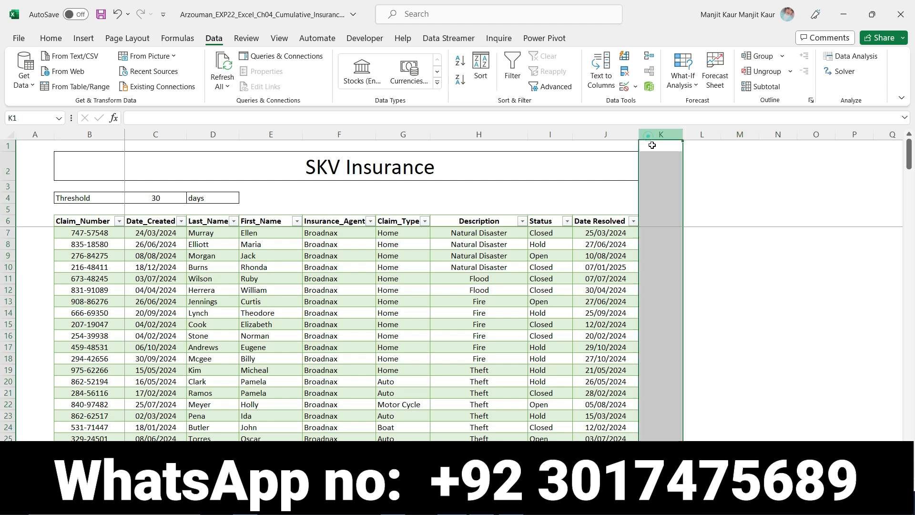
{"action": "left_click", "coordinate": [648, 221]}
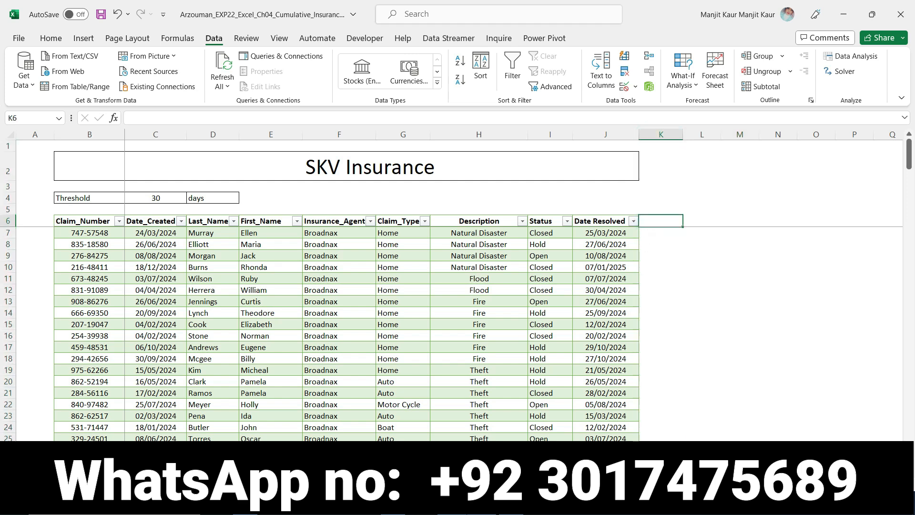
{"action": "key", "text": "alt+Tab"}
{"action": "left_click_drag", "start_coordinate": [377, 267], "coordinate": [436, 274]}
{"action": "key", "text": "ctrl+c"}
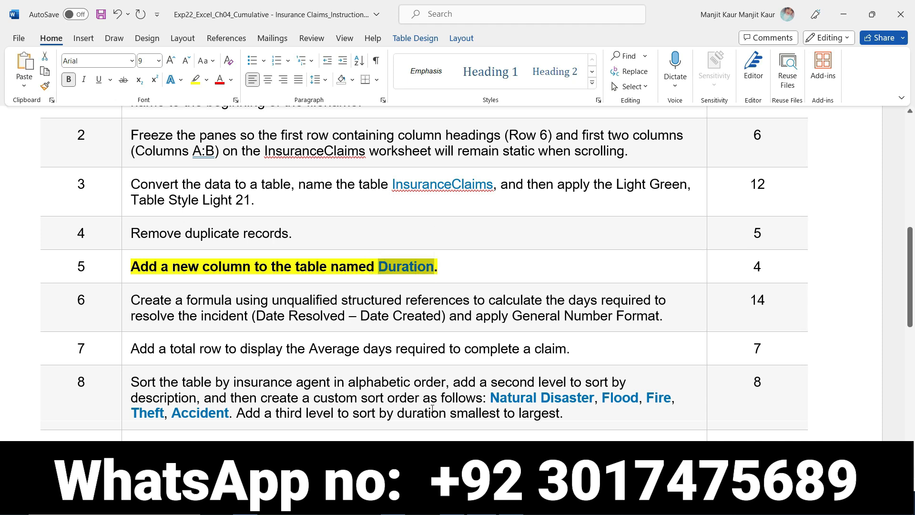
{"action": "key", "text": "alt+Tab"}
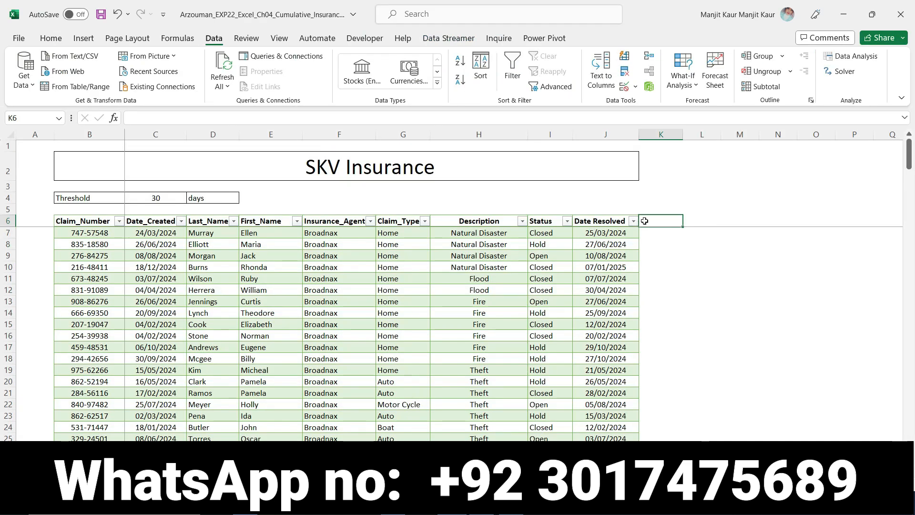
{"action": "left_click", "coordinate": [156, 121]}
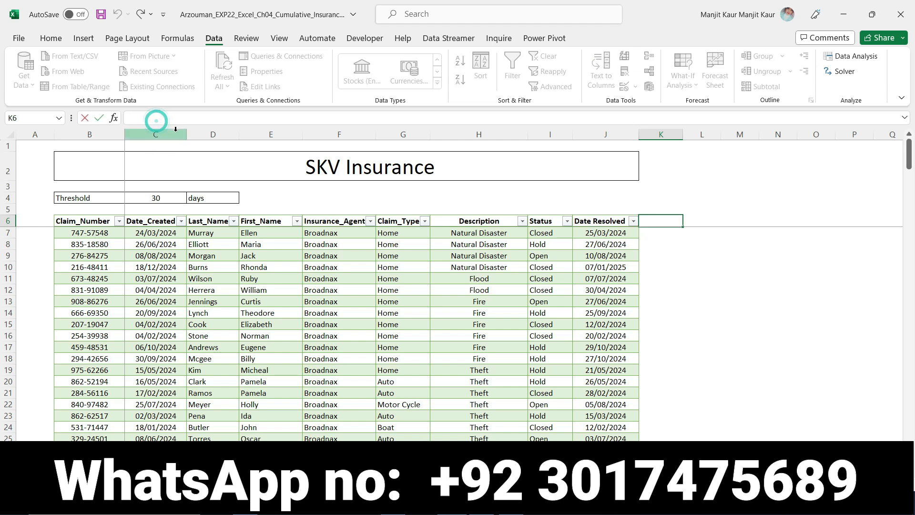
{"action": "key", "text": "ctrl+v"}
{"action": "key", "text": "Return"}
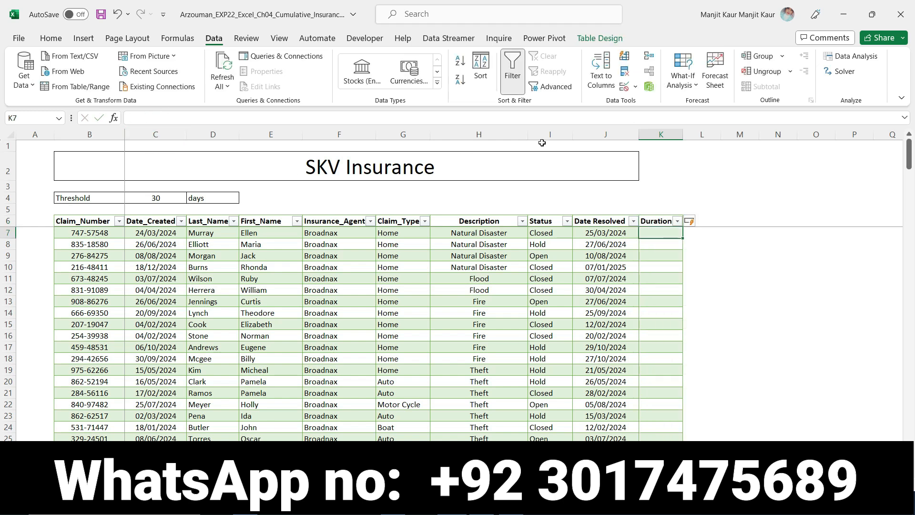
Switch to the Word instructions and remove the bold and yellow highlight from the step 5 instruction.
{"action": "key", "text": "alt+Tab"}
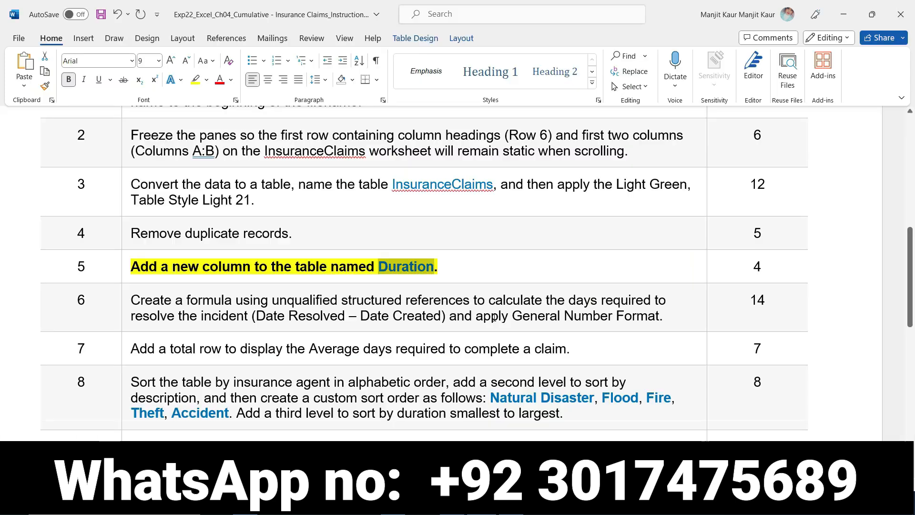
{"action": "left_click", "coordinate": [126, 272]}
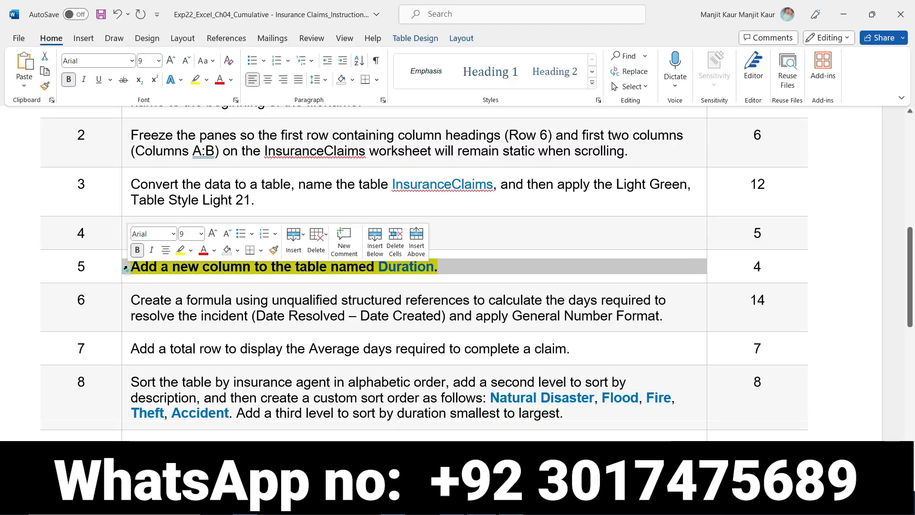
{"action": "key", "text": "ctrl+z"}
{"action": "key", "text": "Right"}
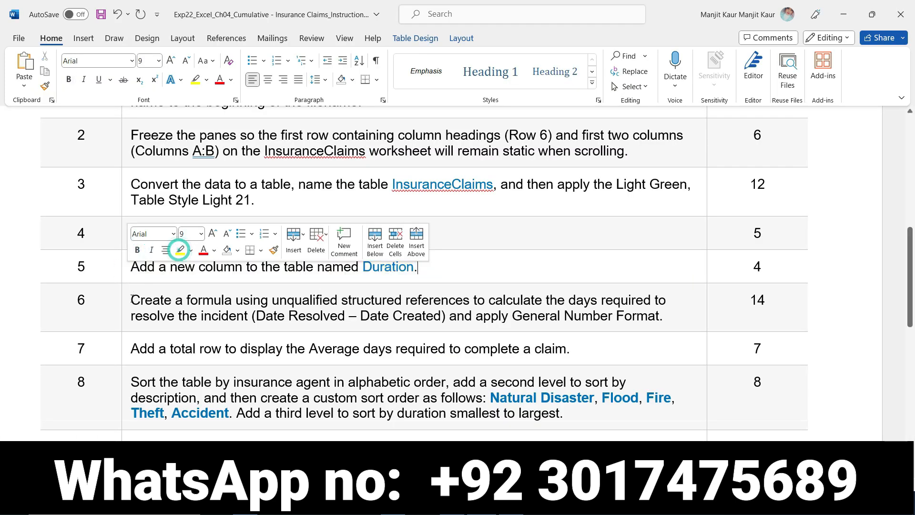
Make the step 6 instruction bold with yellow highlighting and select its "Date Resolved – Date Created" text.
{"action": "left_click", "coordinate": [125, 300]}
{"action": "left_click", "coordinate": [140, 282]}
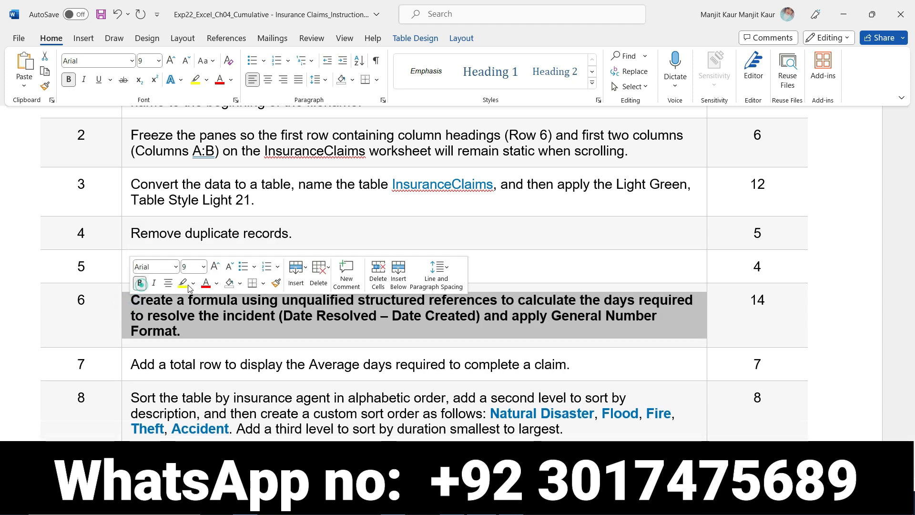
{"action": "left_click", "coordinate": [183, 283]}
{"action": "left_click", "coordinate": [183, 337]}
{"action": "scroll", "coordinate": [227, 423], "scroll_direction": "down", "scroll_amount": 9}
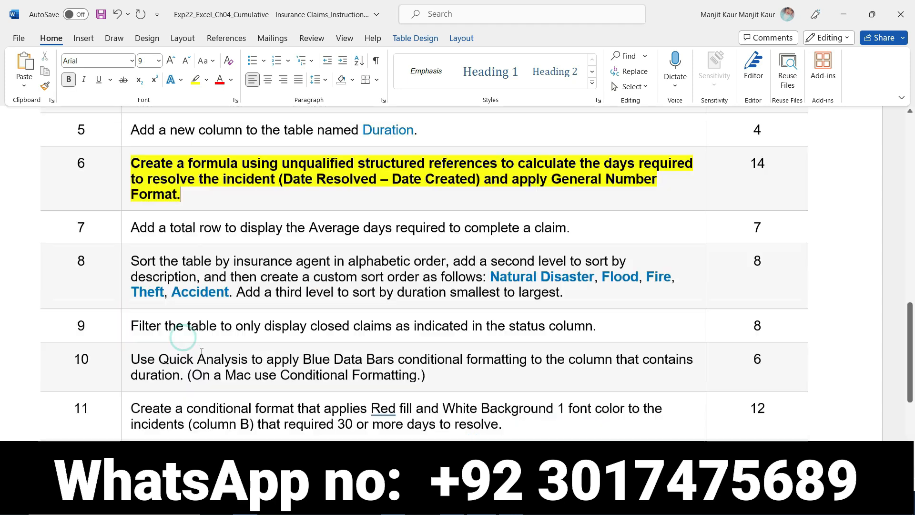
{"action": "scroll", "coordinate": [191, 357], "scroll_direction": "up", "scroll_amount": 11}
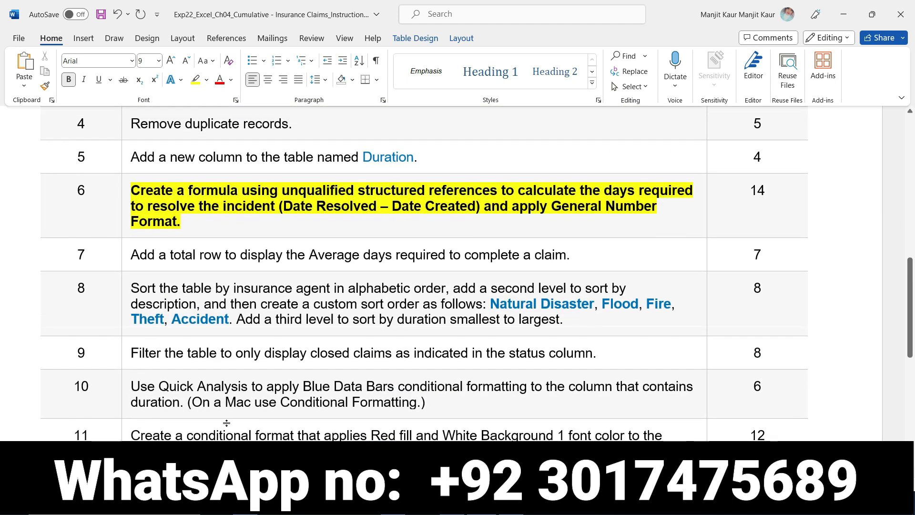
{"action": "scroll", "coordinate": [118, 255], "scroll_direction": "down", "scroll_amount": 3}
{"action": "left_click_drag", "start_coordinate": [294, 204], "coordinate": [476, 206]}
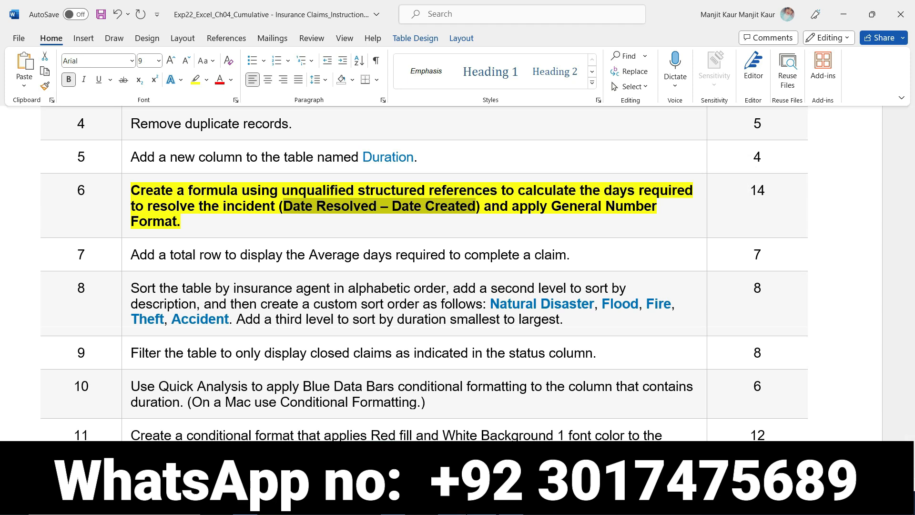
Switch to the Excel claims workbook and begin a formula in the first Duration cell, K7.
{"action": "mouse_move", "coordinate": [501, 506]}
{"action": "left_click", "coordinate": [501, 482]}
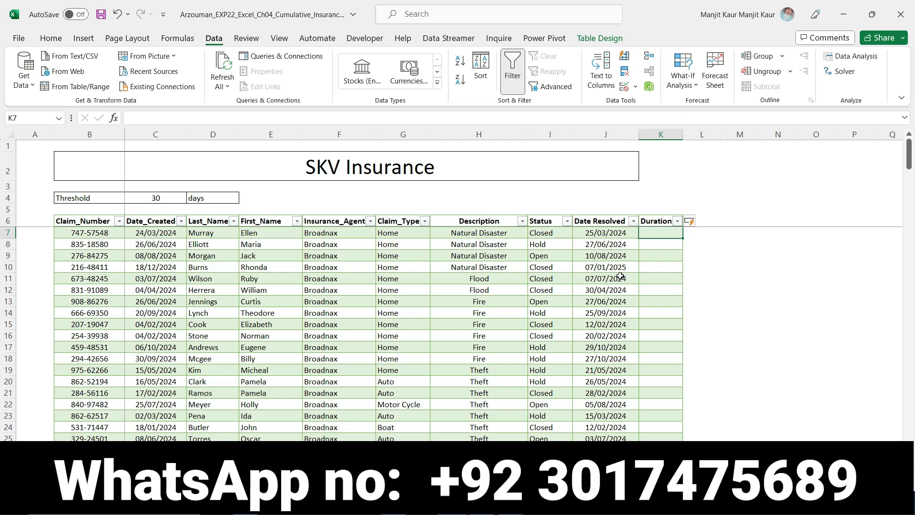
{"action": "type", "text": "="}
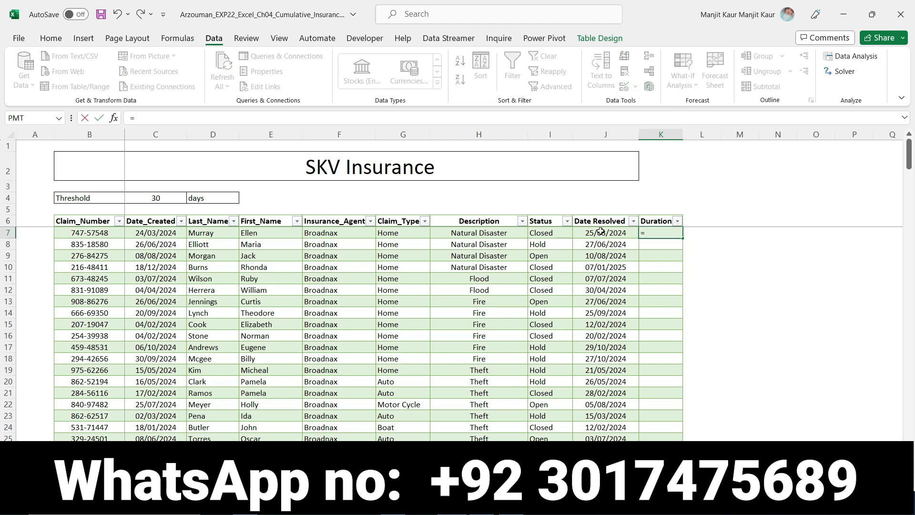
{"action": "left_click", "coordinate": [601, 233]}
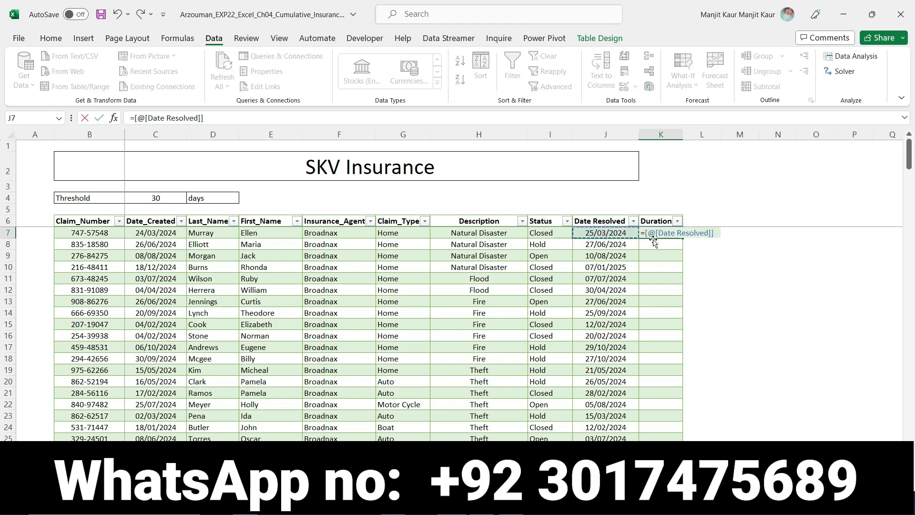
{"action": "key", "text": "BackSpace"}
{"action": "key", "text": "BackSpace"}
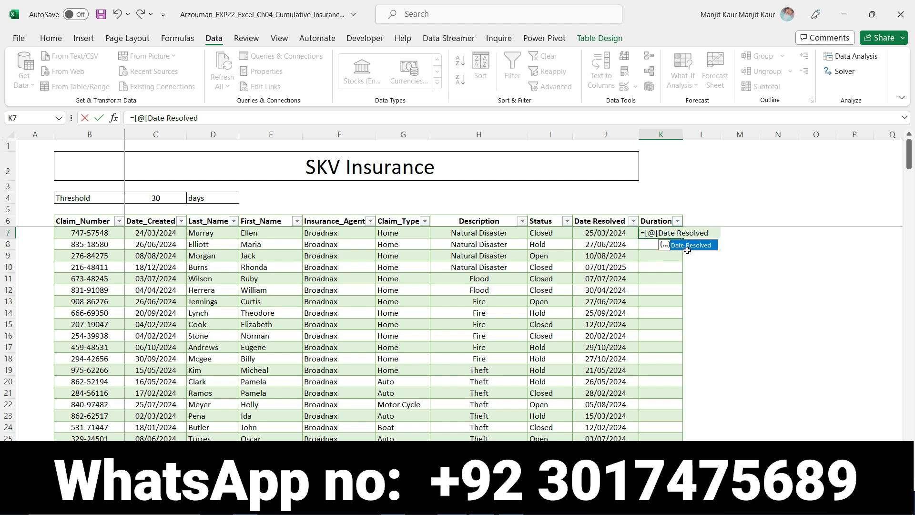
{"action": "key", "text": "BackSpace"}
{"action": "key", "text": "BackSpace"}
{"action": "key", "text": "BackSpace"}
{"action": "key", "text": "BackSpace"}
{"action": "key", "text": "BackSpace"}
{"action": "key", "text": "BackSpace"}
{"action": "key", "text": "BackSpace"}
{"action": "key", "text": "BackSpace"}
{"action": "key", "text": "BackSpace"}
{"action": "key", "text": "BackSpace"}
{"action": "key", "text": "BackSpace"}
{"action": "key", "text": "BackSpace"}
{"action": "key", "text": "BackSpace"}
{"action": "key", "text": "BackSpace"}
{"action": "key", "text": "BackSpace"}
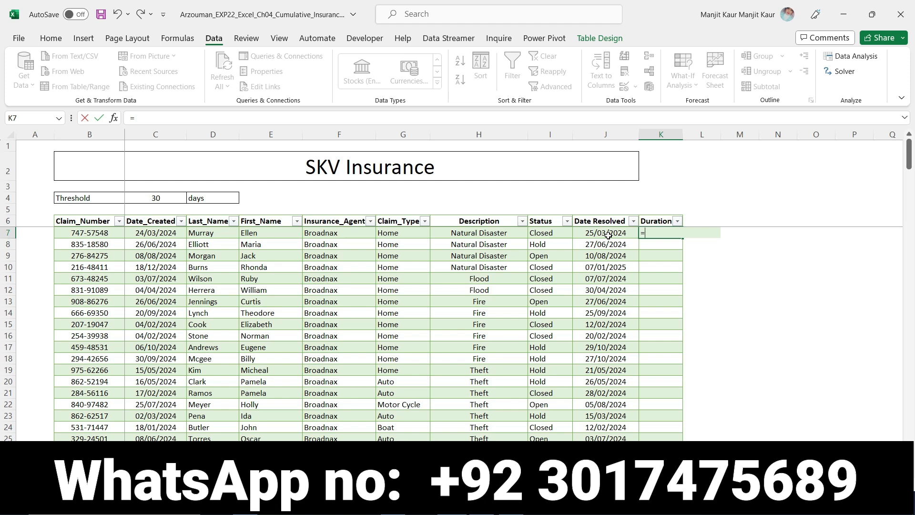
Complete the Duration formula in K7 as =J7-C7, filling the table column, and check the column's number format.
{"action": "type", "text": "j7-"}
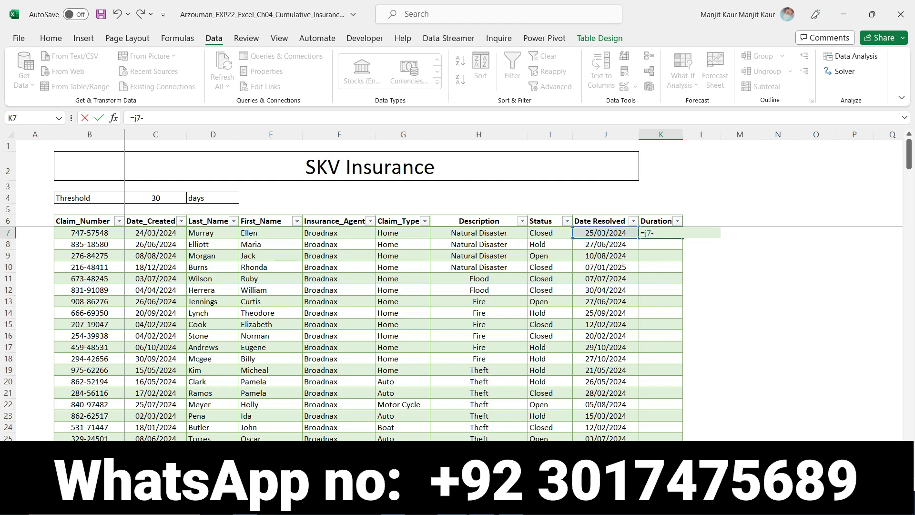
{"action": "key", "text": "alt+Tab"}
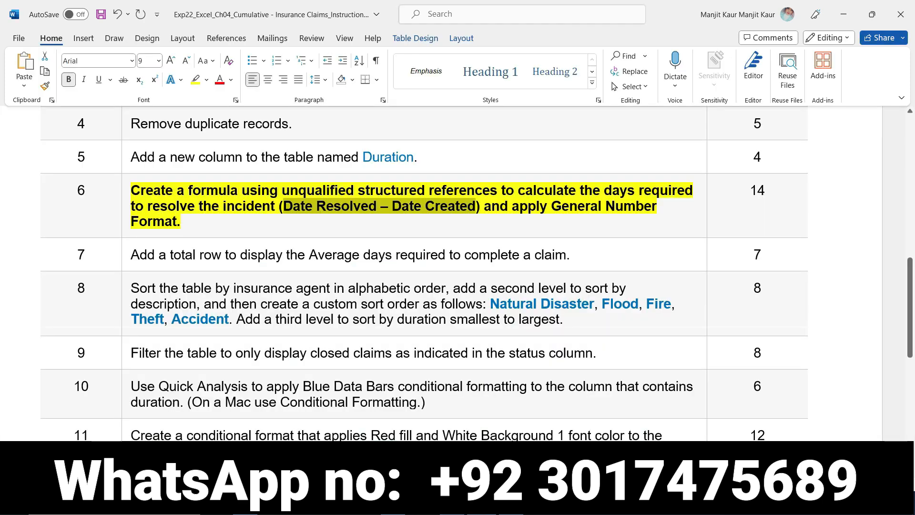
{"action": "key", "text": "alt+Tab"}
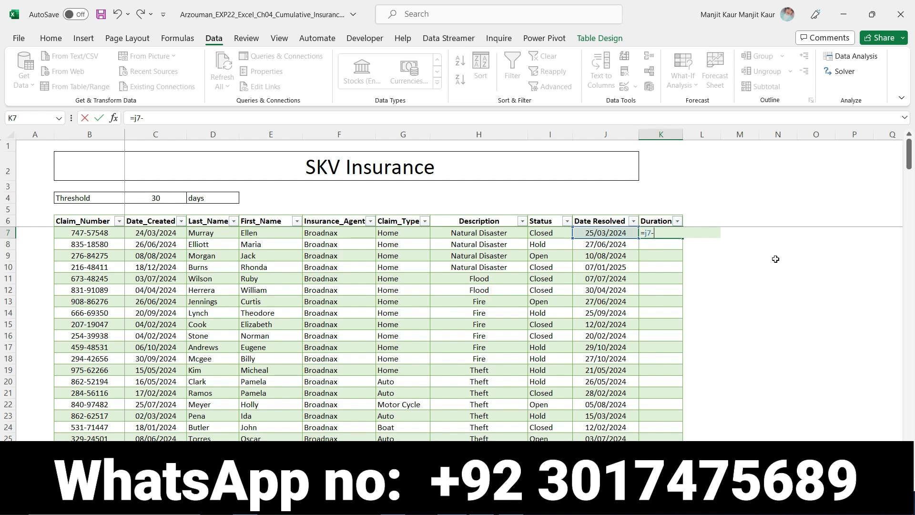
{"action": "type", "text": "c7"}
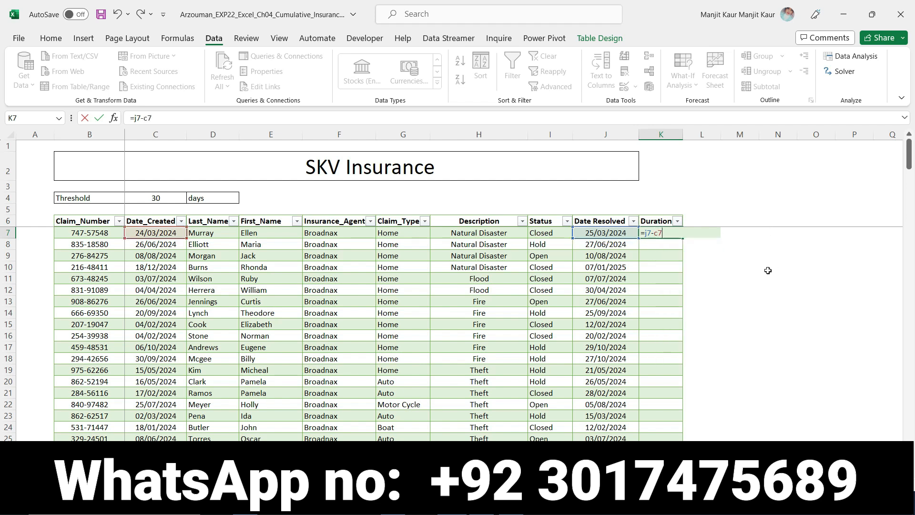
{"action": "key", "text": "Return"}
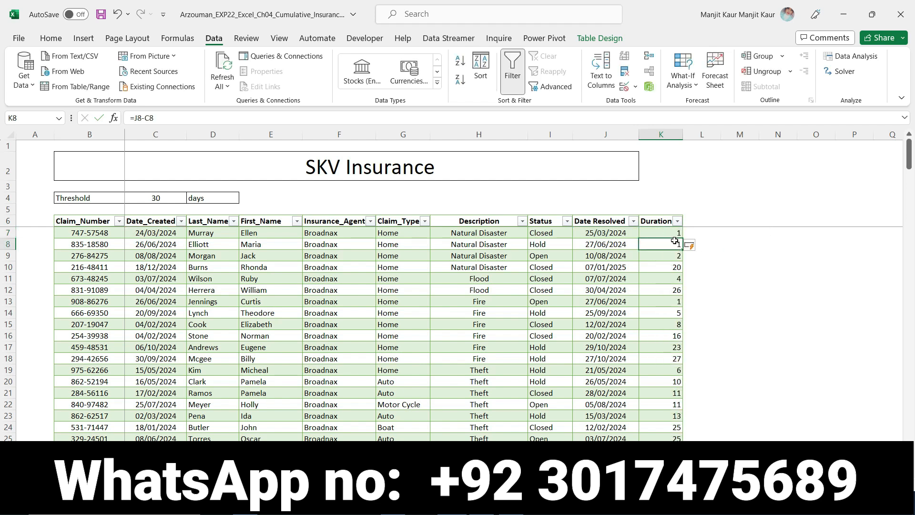
{"action": "left_click", "coordinate": [670, 233]}
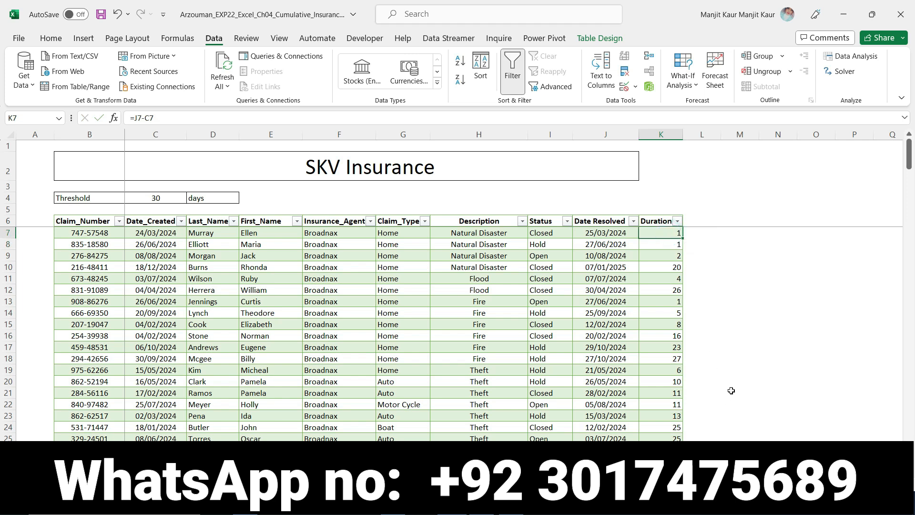
{"action": "scroll", "coordinate": [731, 391], "scroll_direction": "down", "scroll_amount": 5}
{"action": "scroll", "coordinate": [731, 391], "scroll_direction": "up", "scroll_amount": 5}
{"action": "left_click", "coordinate": [50, 38]}
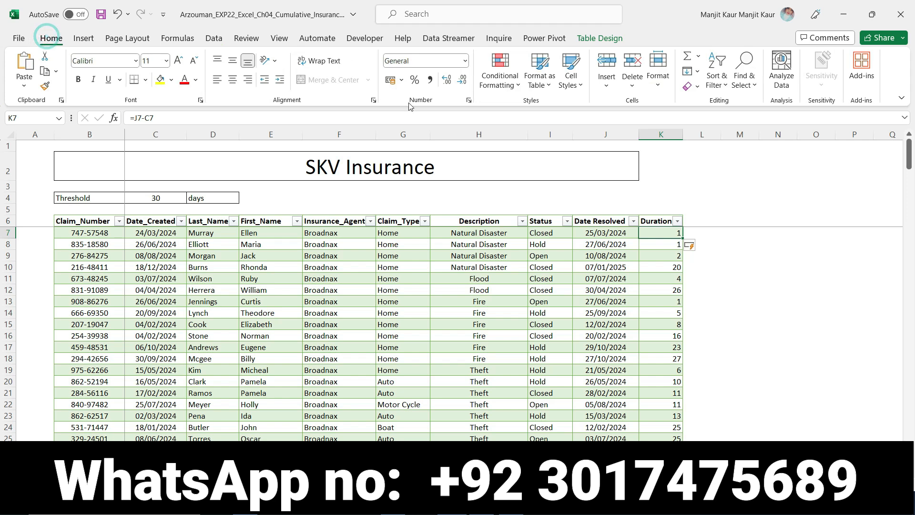
Switch to the Word instructions and remove the bold and yellow highlight from the step 6 formula instruction.
{"action": "key", "text": "alt+Tab"}
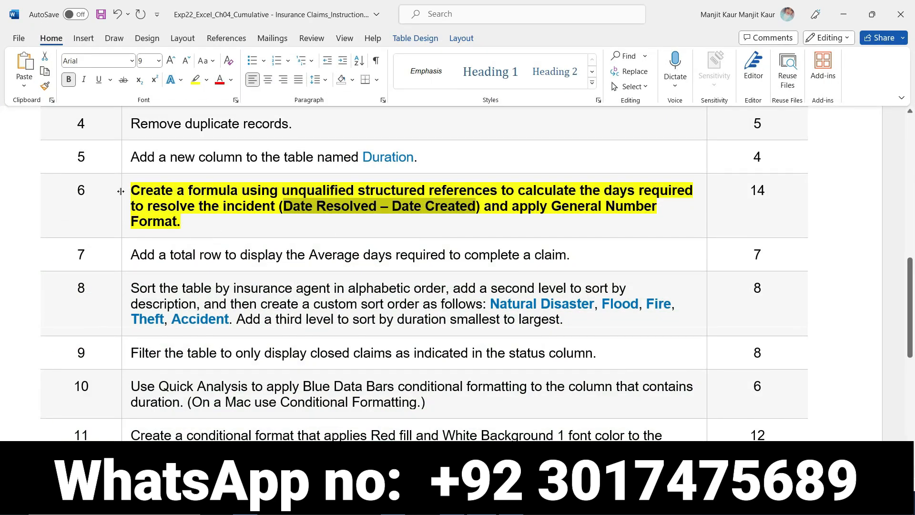
{"action": "left_click", "coordinate": [126, 189]}
{"action": "left_click", "coordinate": [137, 167]}
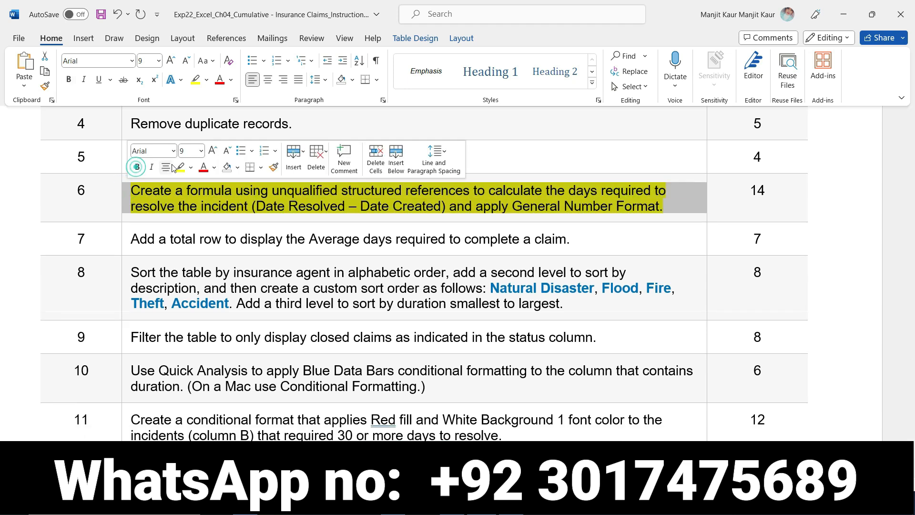
Make the step 7 instruction about adding a total row bold and highlight it in yellow.
{"action": "left_click", "coordinate": [127, 238]}
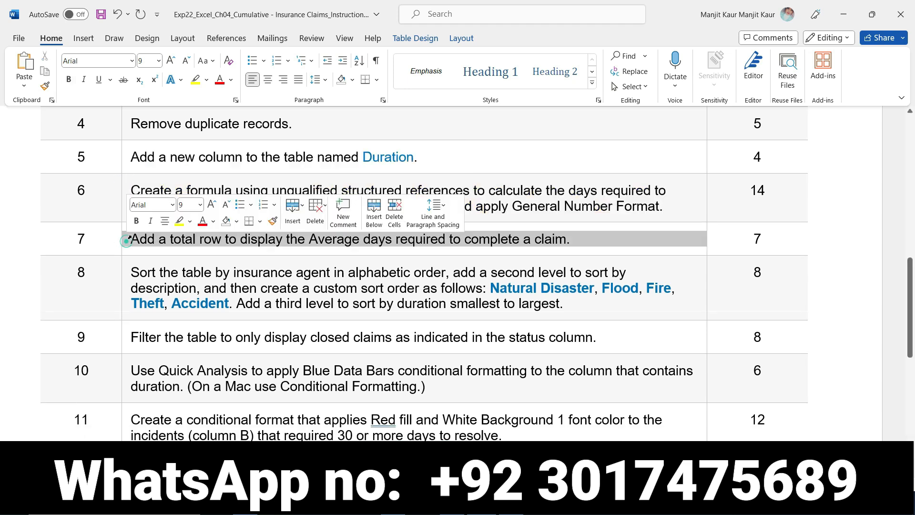
{"action": "left_click", "coordinate": [136, 221]}
{"action": "left_click", "coordinate": [180, 220]}
{"action": "left_click", "coordinate": [276, 240]}
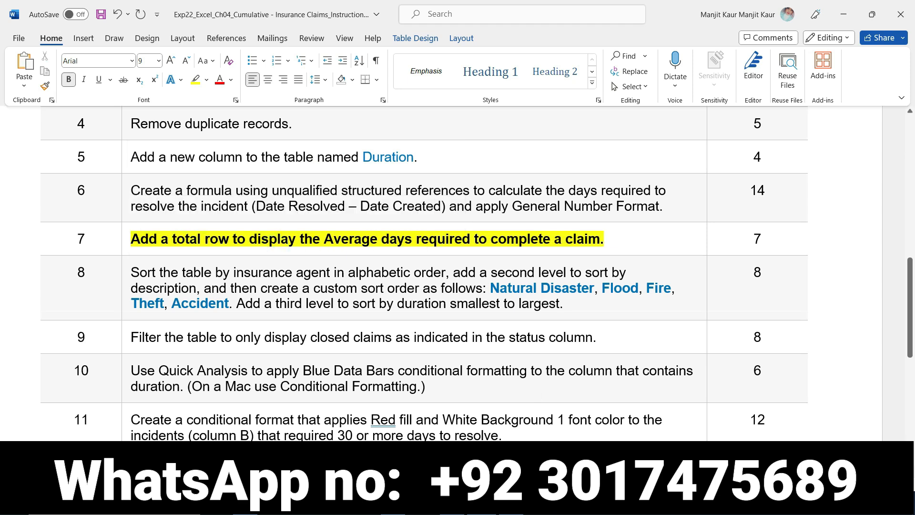
Switch to the Excel claims workbook, add a total row to the claims table, and return to the Word instructions.
{"action": "left_click", "coordinate": [482, 503]}
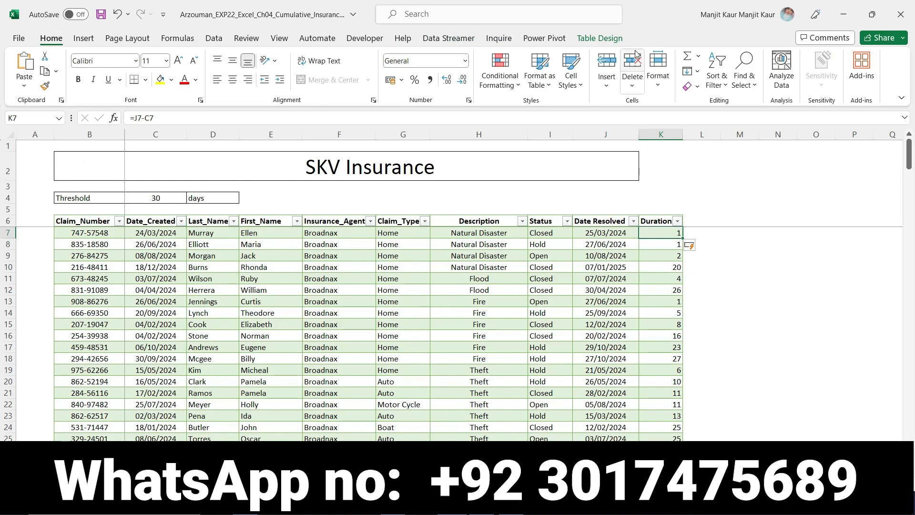
{"action": "left_click", "coordinate": [602, 38]}
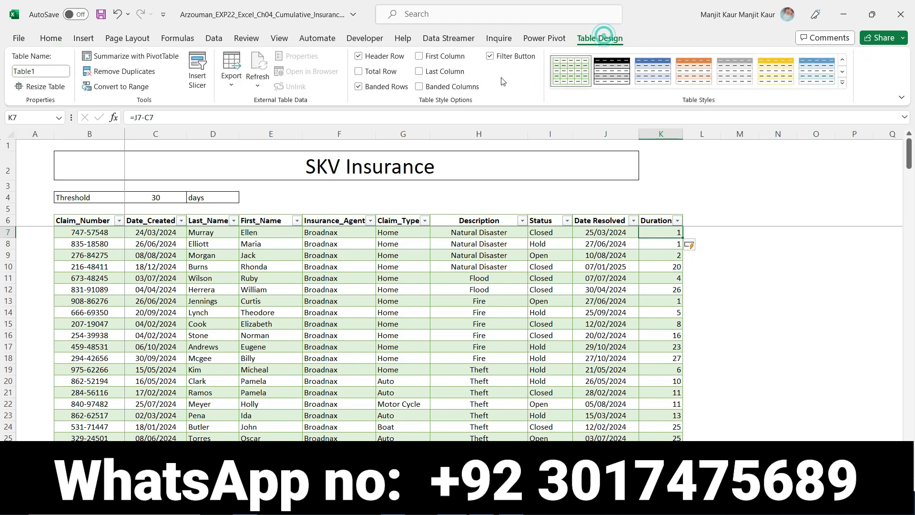
{"action": "left_click", "coordinate": [378, 71]}
{"action": "scroll", "coordinate": [630, 344], "scroll_direction": "down", "scroll_amount": 7}
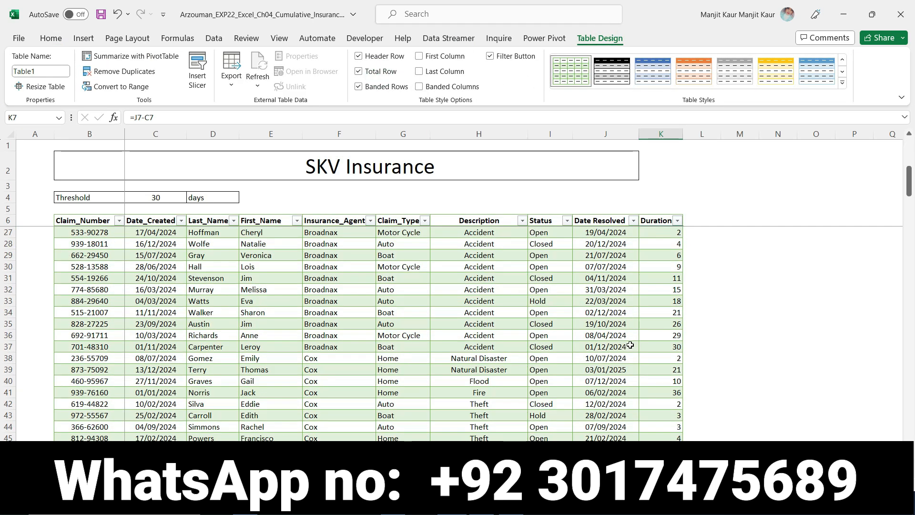
{"action": "scroll", "coordinate": [630, 345], "scroll_direction": "down", "scroll_amount": 20}
{"action": "scroll", "coordinate": [643, 341], "scroll_direction": "down", "scroll_amount": 20}
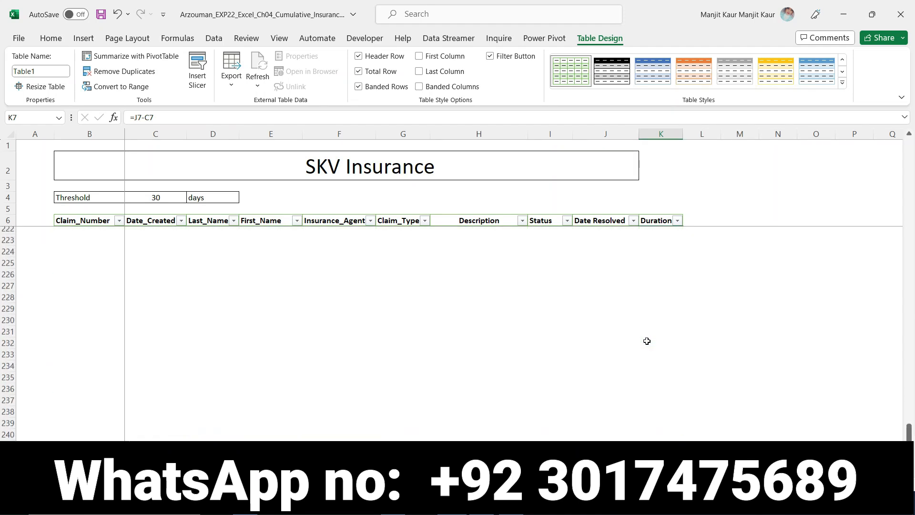
{"action": "scroll", "coordinate": [646, 341], "scroll_direction": "up", "scroll_amount": 8}
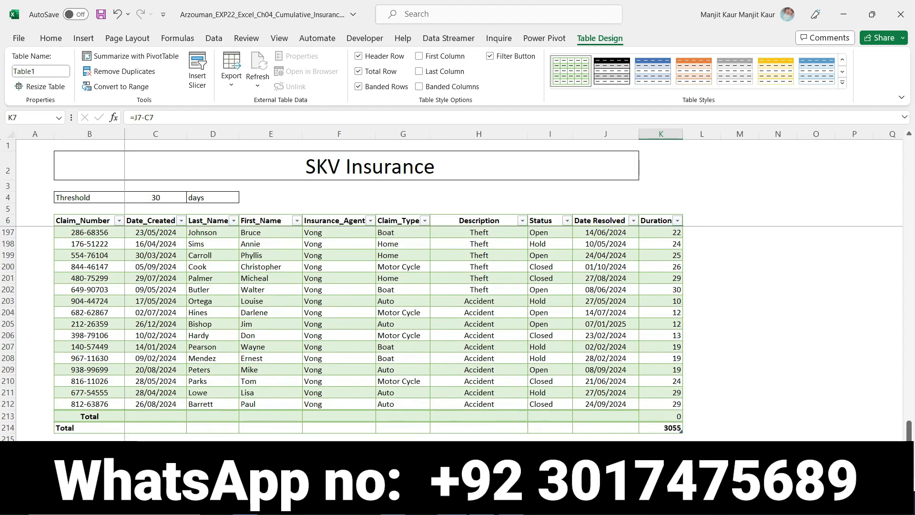
{"action": "left_click", "coordinate": [498, 503]}
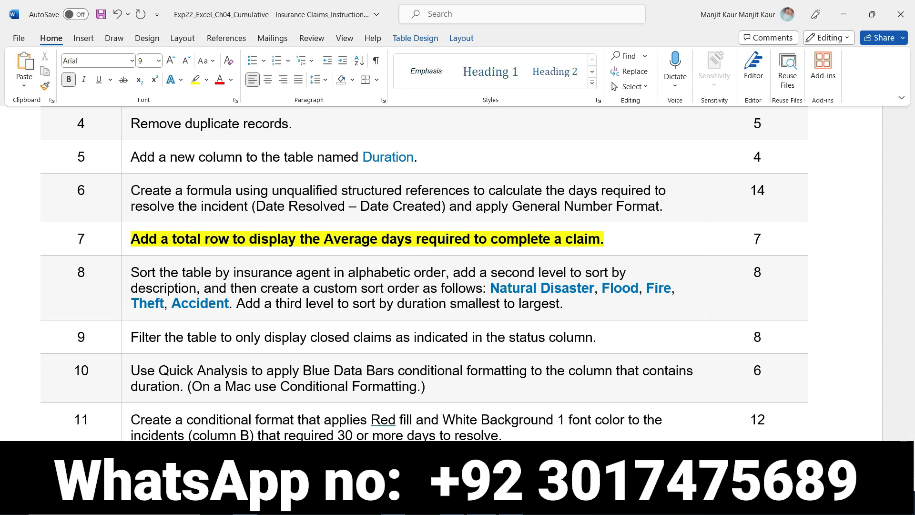
Switch between the Excel claims workbook and the Word instructions, and set the Duration cell in the table's total row to Average.
{"action": "left_click", "coordinate": [477, 503]}
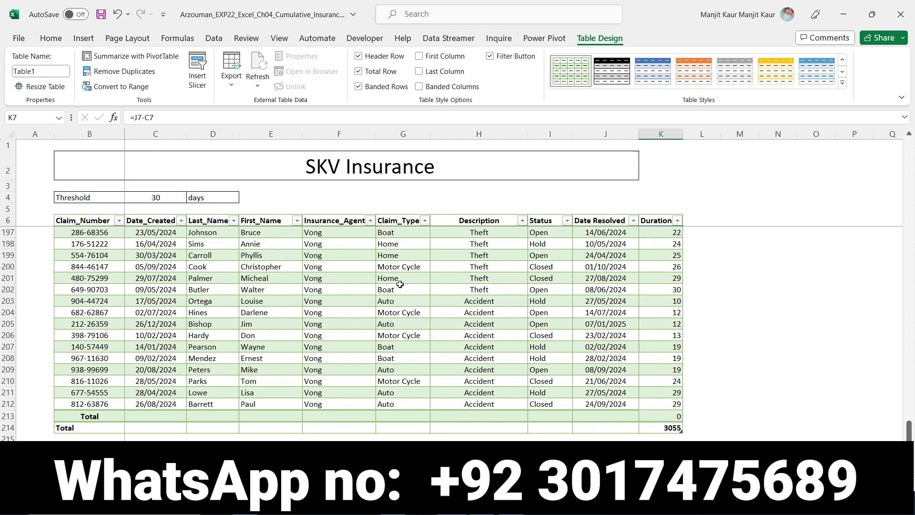
{"action": "key", "text": "alt+Tab"}
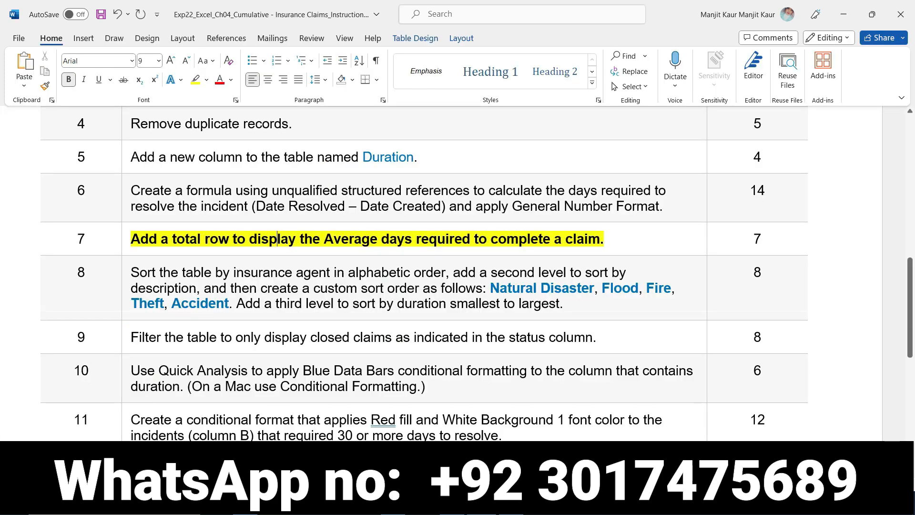
{"action": "key", "text": "alt+Tab"}
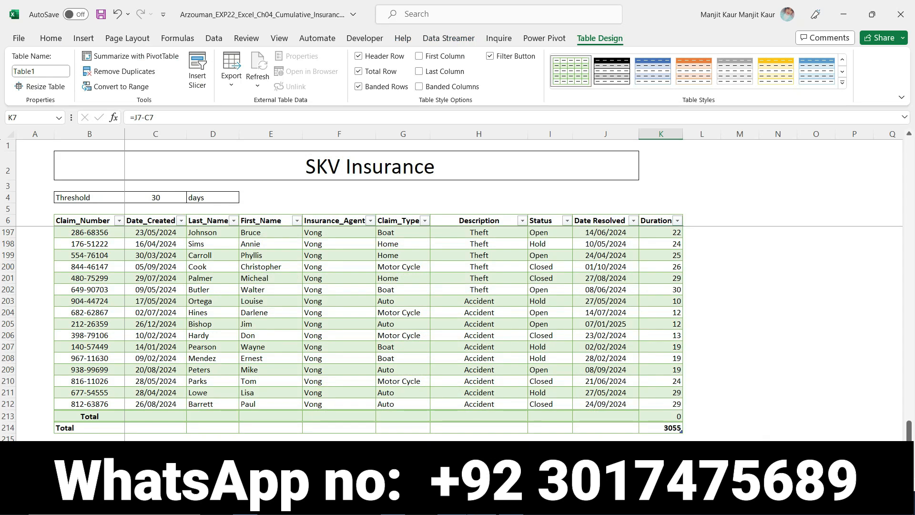
{"action": "key", "text": "alt+Tab"}
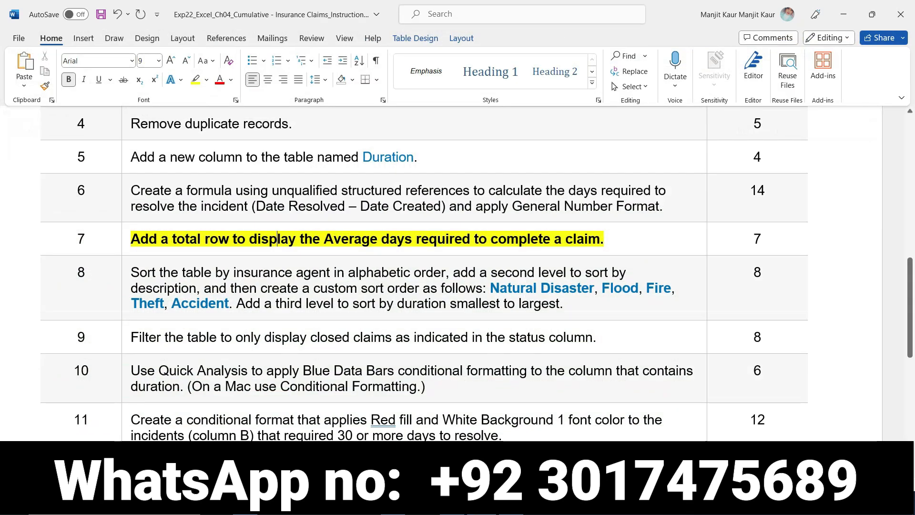
{"action": "key", "text": "alt+Tab"}
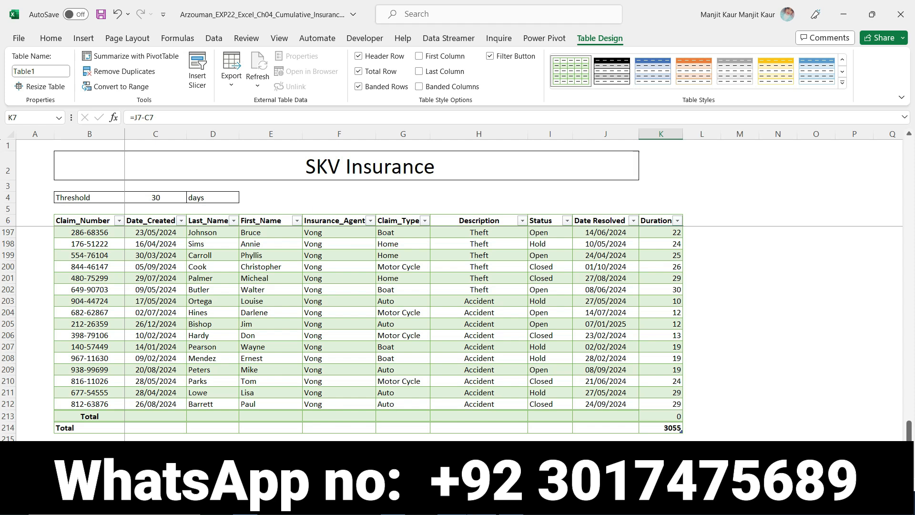
{"action": "left_click", "coordinate": [664, 430]}
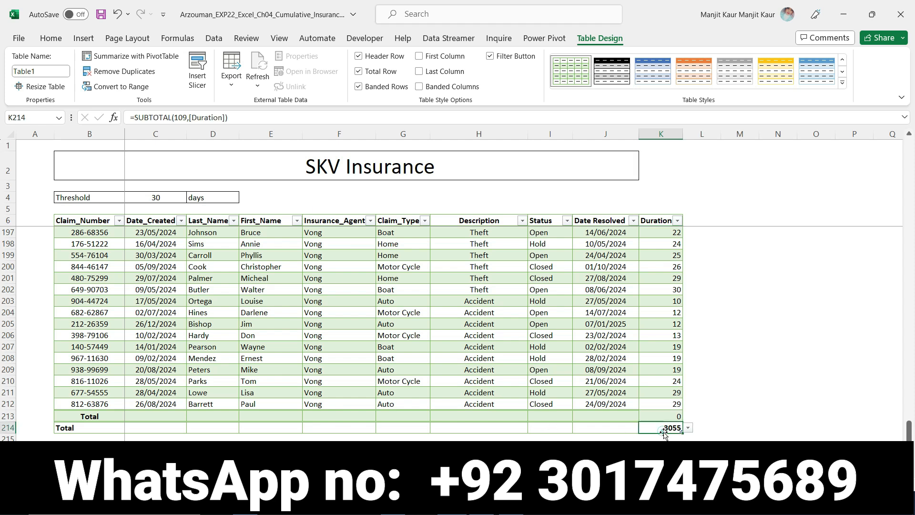
{"action": "left_click", "coordinate": [688, 428]}
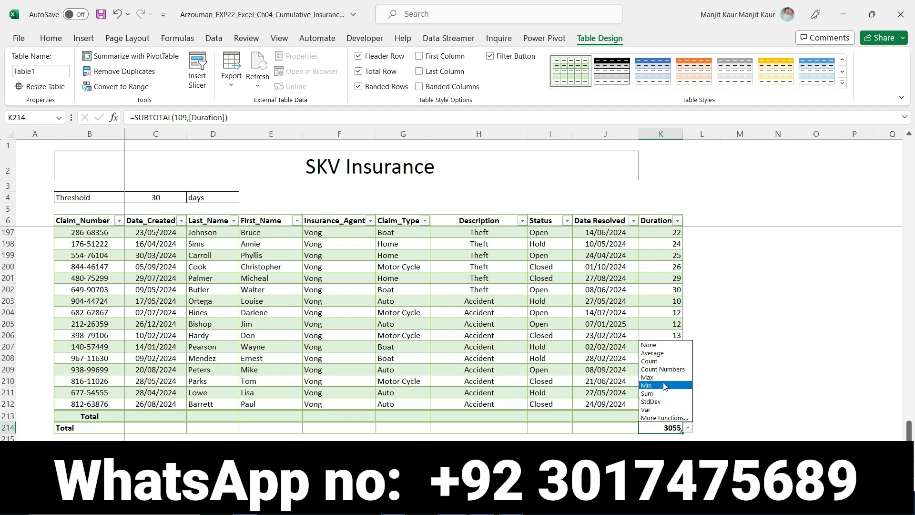
{"action": "left_click", "coordinate": [657, 353]}
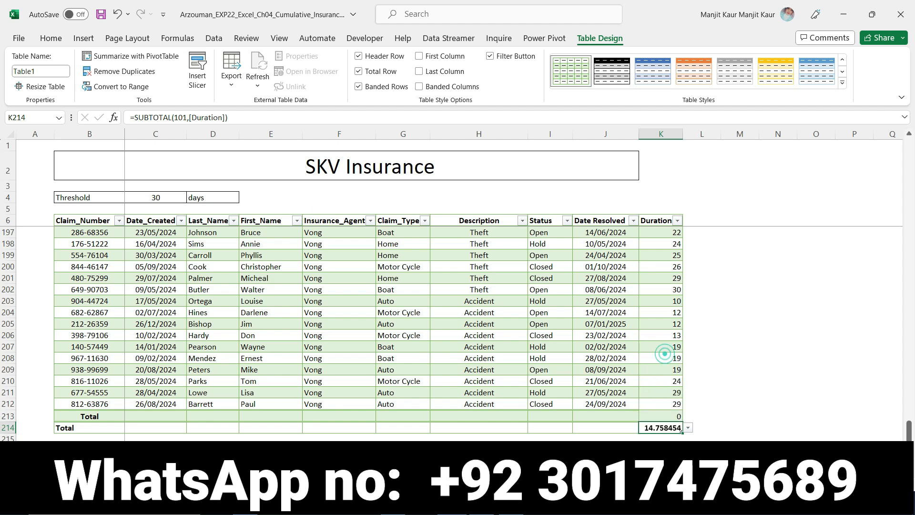
Switch to the Word instructions and remove the bold and yellow highlight from the step 7 total row instruction.
{"action": "key", "text": "alt+Tab"}
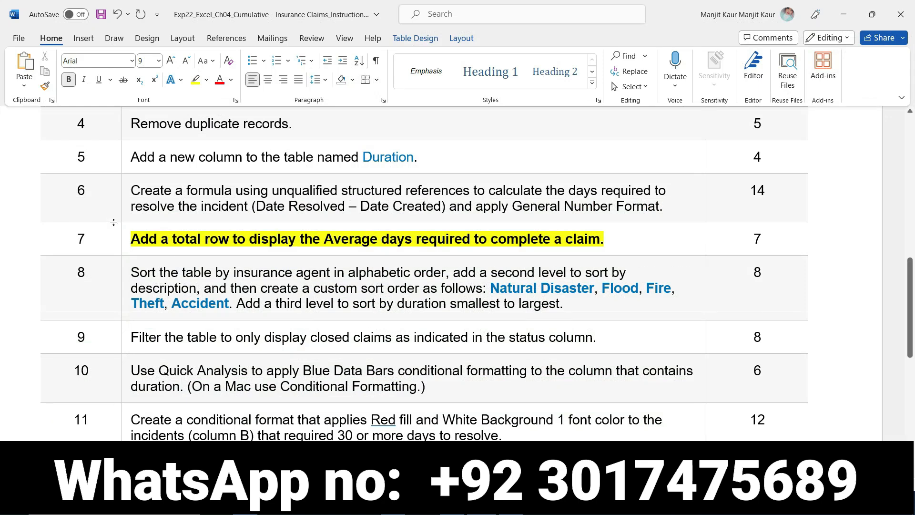
{"action": "left_click", "coordinate": [124, 236]}
{"action": "left_click", "coordinate": [136, 214]}
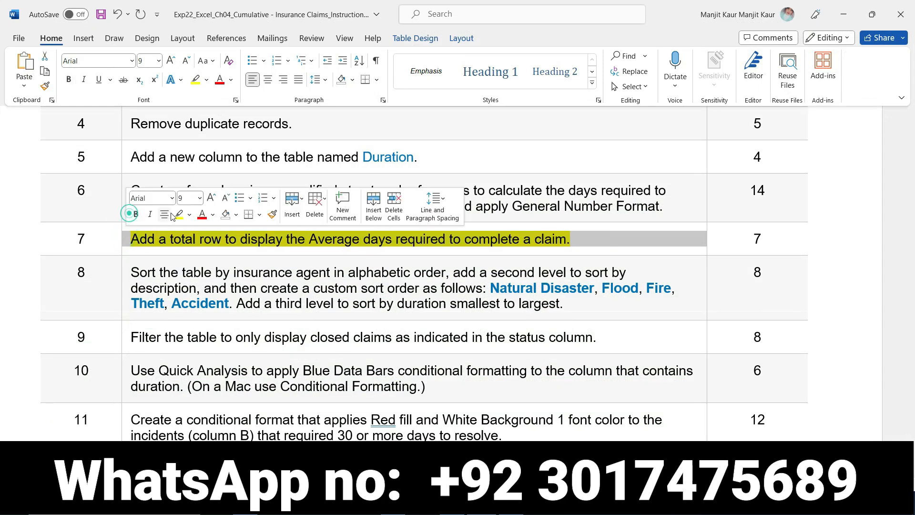
{"action": "left_click", "coordinate": [180, 216]}
Make the step 8 instruction about sorting the table bold and highlight it in yellow.
{"action": "left_click", "coordinate": [126, 276]}
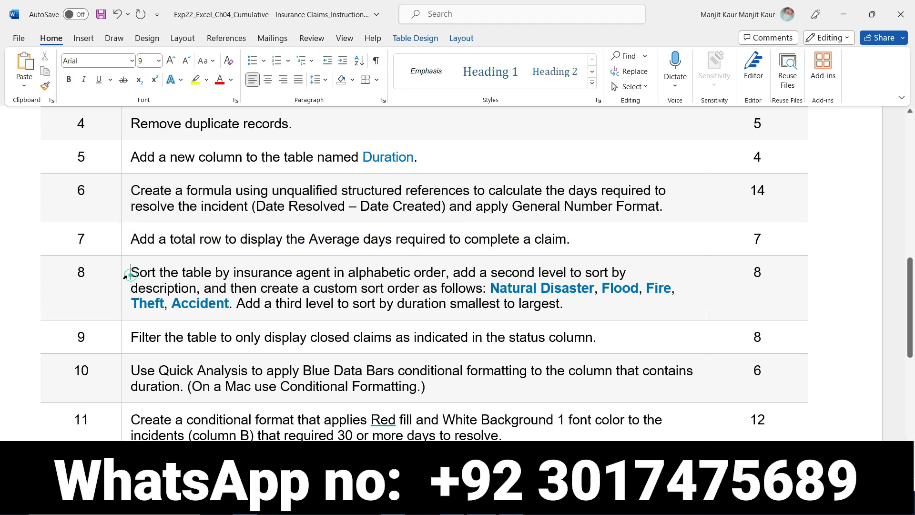
{"action": "left_click", "coordinate": [126, 276]}
{"action": "left_click", "coordinate": [136, 255]}
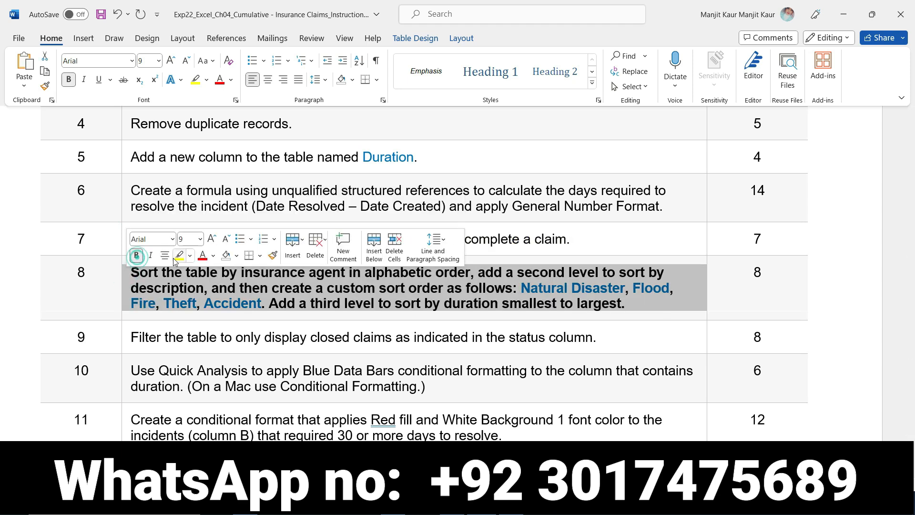
{"action": "left_click", "coordinate": [176, 255]}
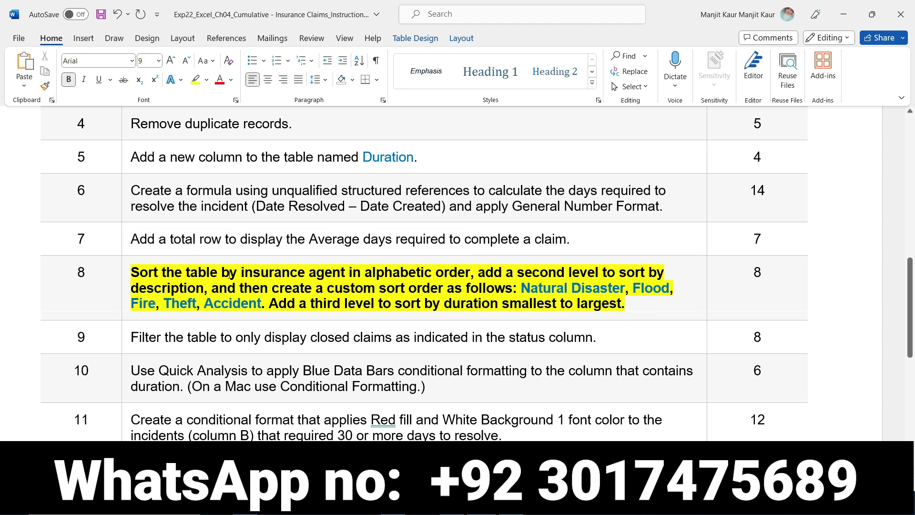
Select the insurance agent phrase in step 8, switch to Excel, and start a custom sort by Insurance_Agent from A to Z.
{"action": "left_click_drag", "start_coordinate": [241, 275], "coordinate": [471, 275]}
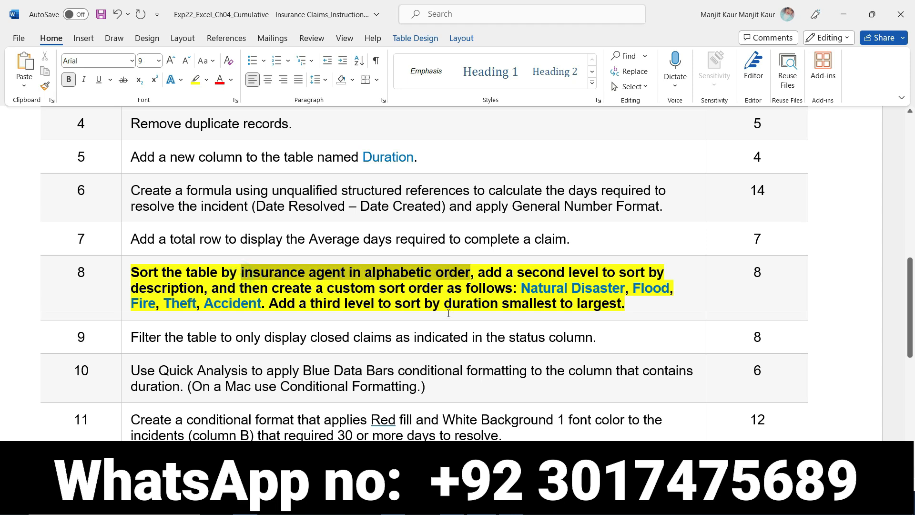
{"action": "key", "text": "alt+Tab"}
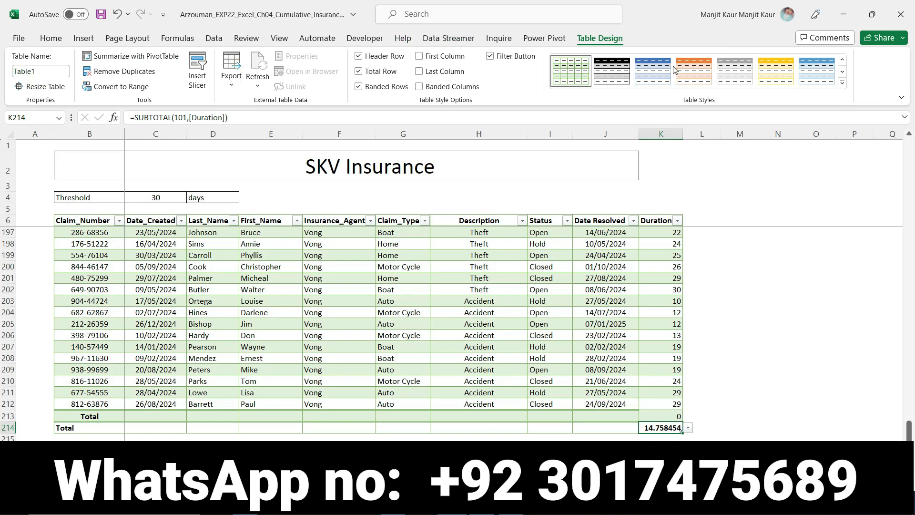
{"action": "left_click", "coordinate": [50, 38]}
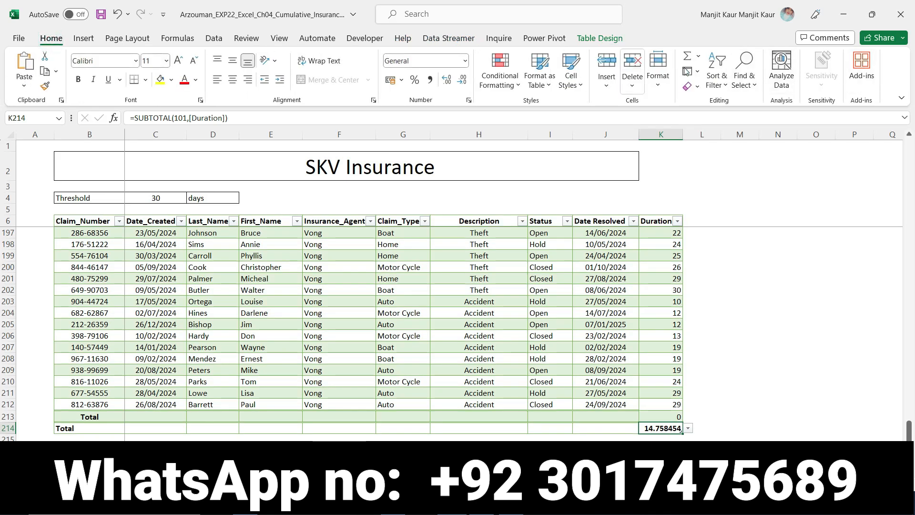
{"action": "left_click", "coordinate": [717, 72]}
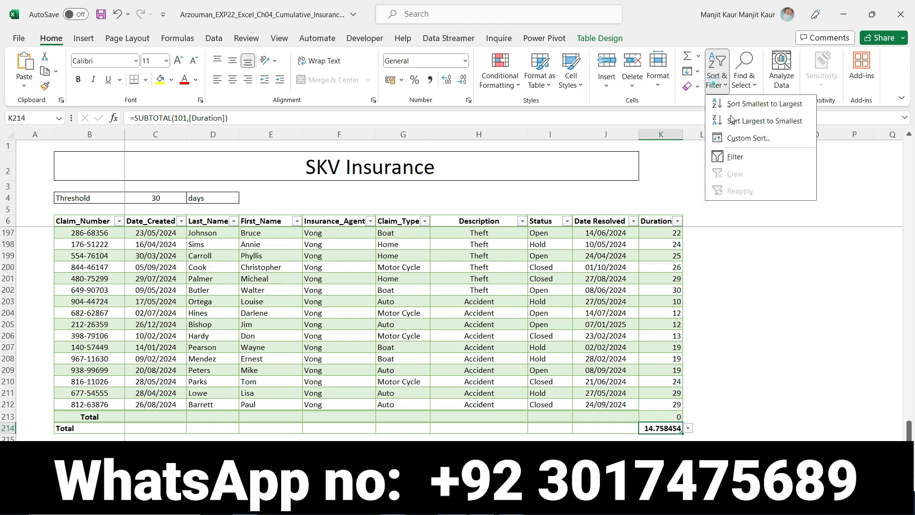
{"action": "left_click", "coordinate": [747, 138]}
{"action": "left_click", "coordinate": [547, 210]}
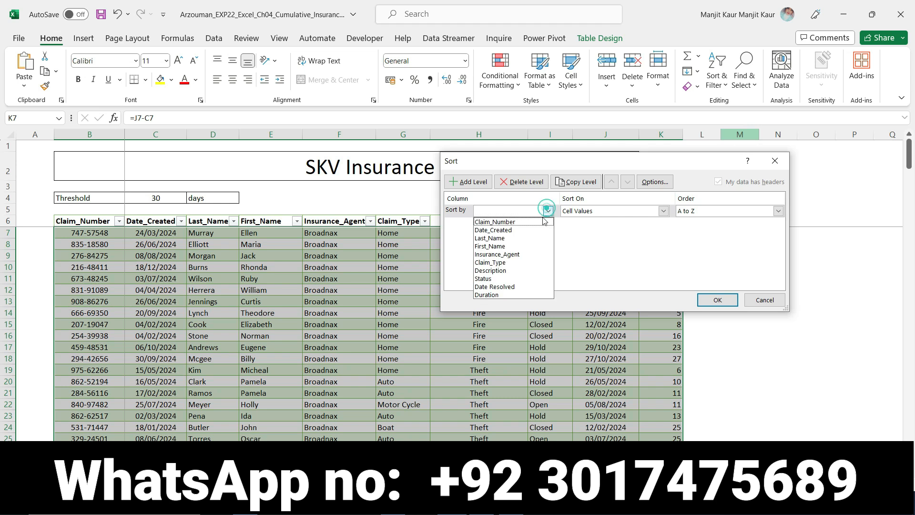
{"action": "left_click", "coordinate": [527, 253]}
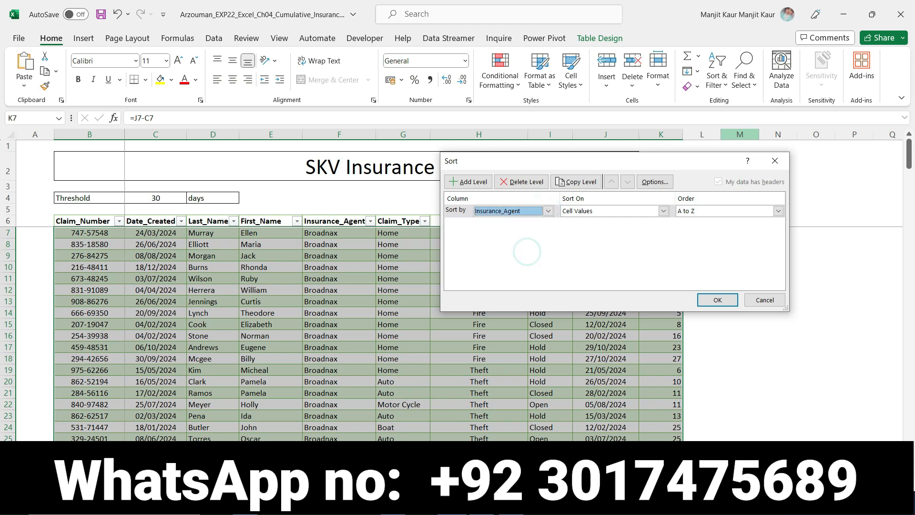
Check the Word instructions and add a second sort level by Description in Excel's Sort settings.
{"action": "left_click", "coordinate": [385, 503]}
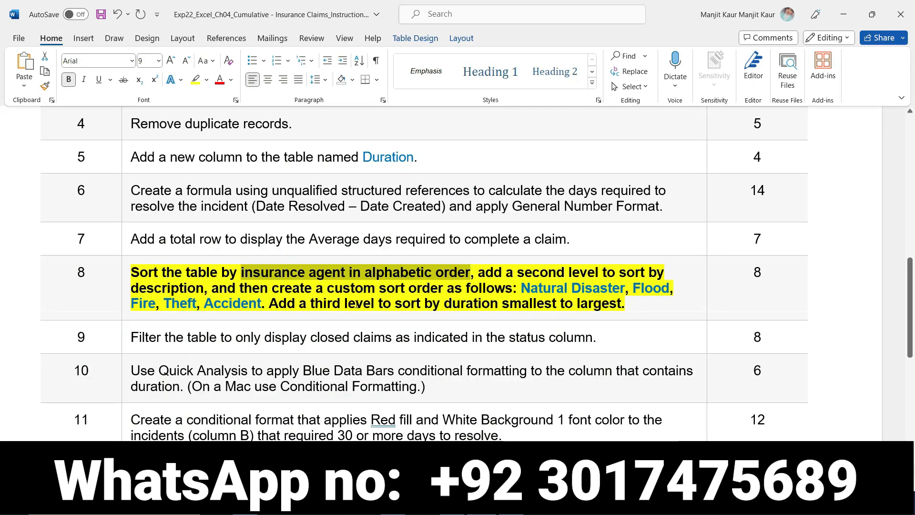
{"action": "left_click", "coordinate": [411, 503]}
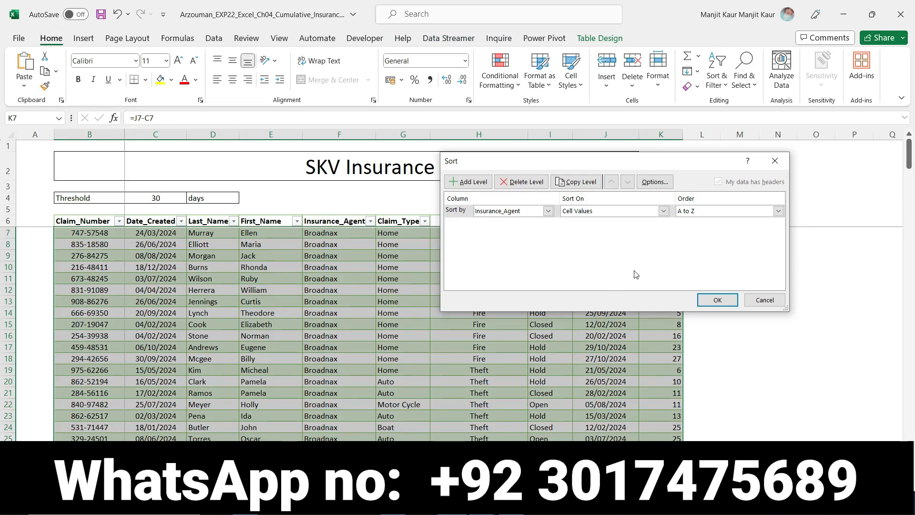
{"action": "left_click", "coordinate": [465, 181]}
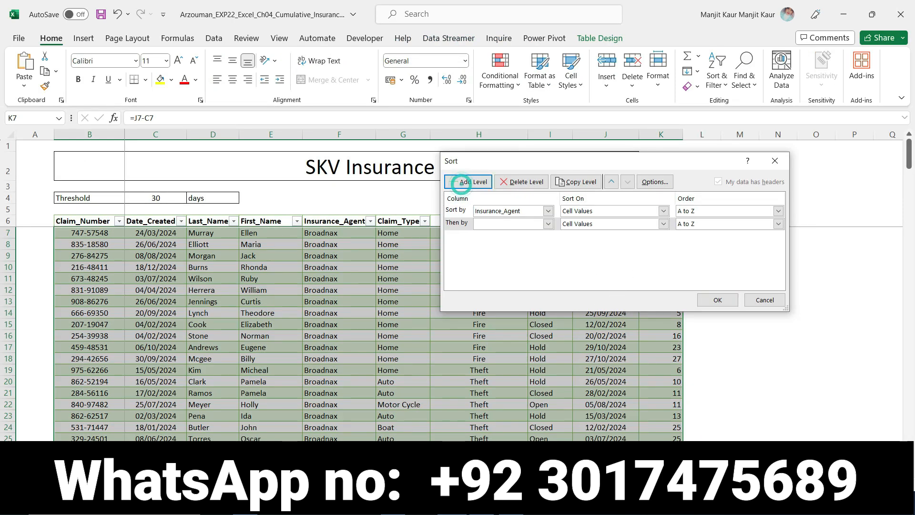
{"action": "left_click", "coordinate": [385, 504]}
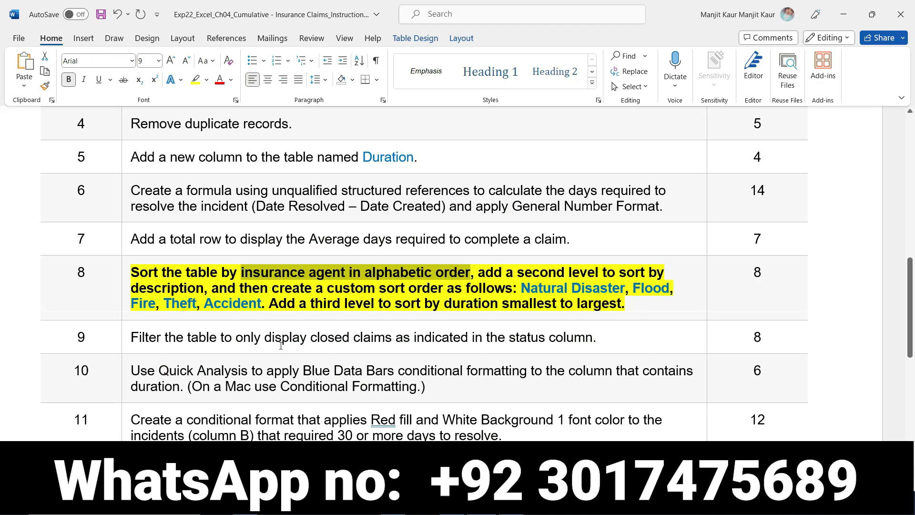
{"action": "key", "text": "alt+Tab"}
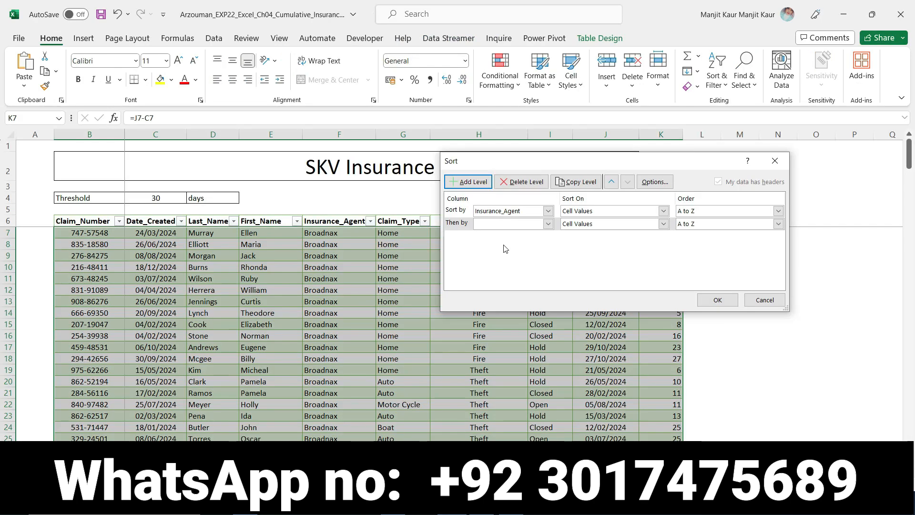
{"action": "left_click", "coordinate": [546, 227]}
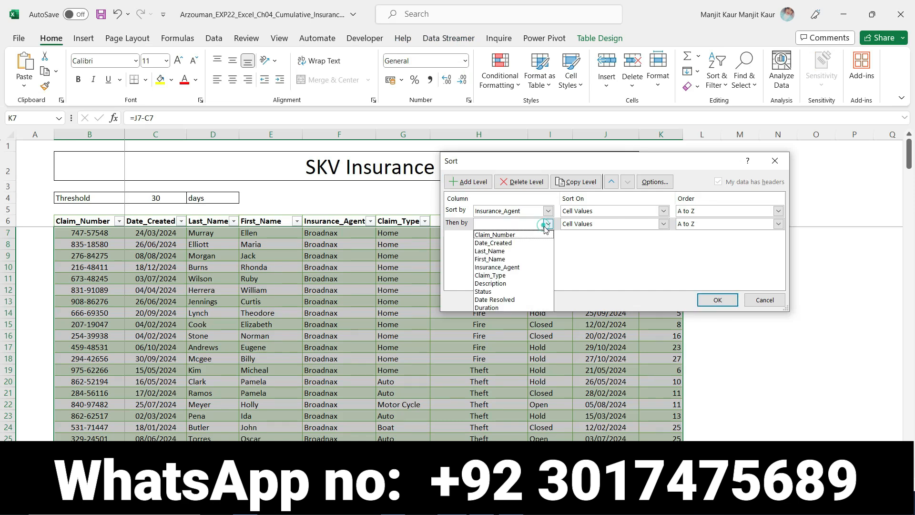
{"action": "left_click", "coordinate": [517, 284]}
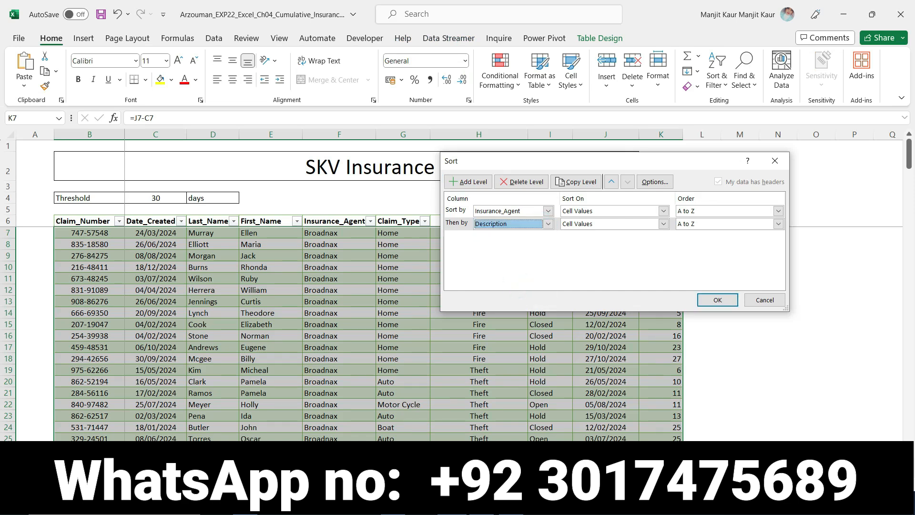
Copy the list Natural Disaster, Flood, Fire, Theft, Accident from step 8 in Word and return to Excel's Sort settings.
{"action": "key", "text": "alt+Tab"}
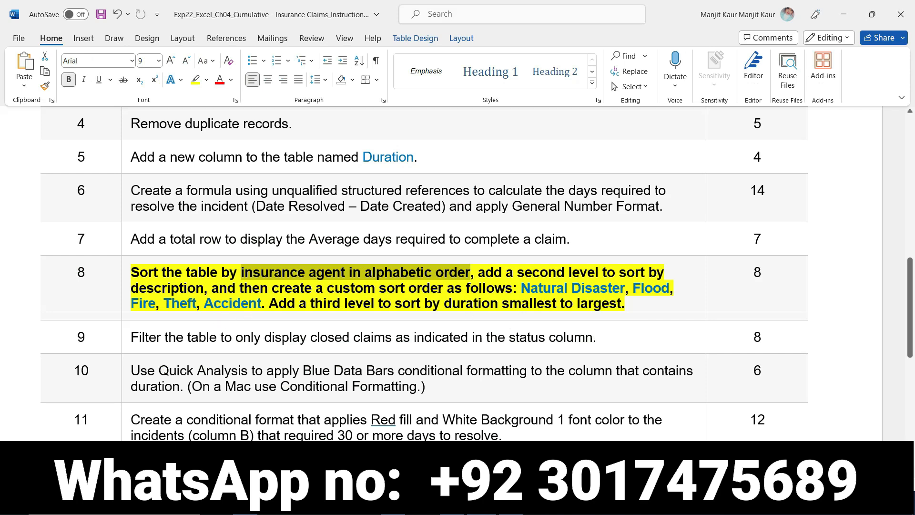
{"action": "left_click_drag", "start_coordinate": [523, 291], "coordinate": [252, 311]}
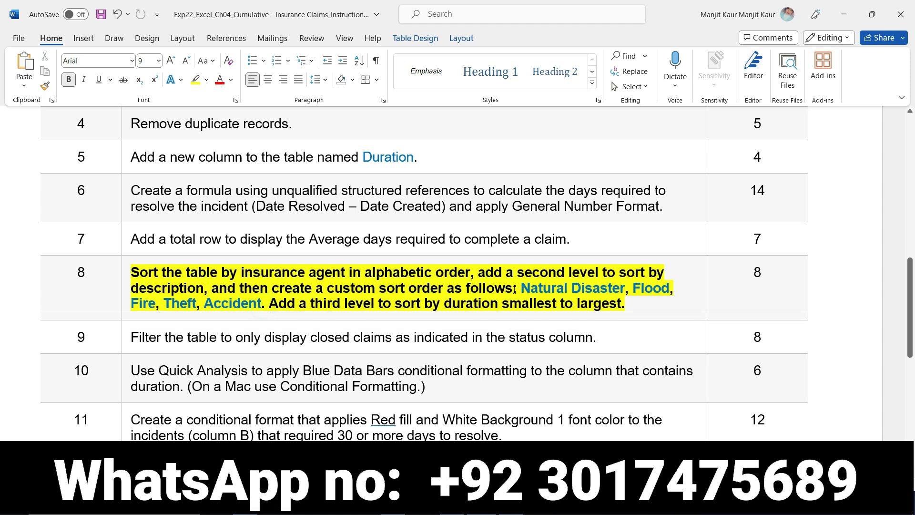
{"action": "left_click_drag", "start_coordinate": [524, 283], "coordinate": [257, 311]}
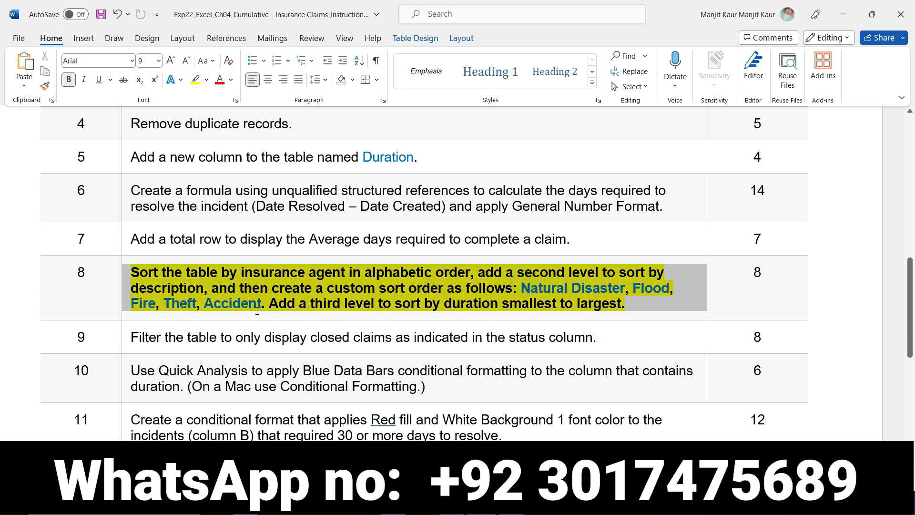
{"action": "left_click", "coordinate": [516, 315]}
{"action": "left_click_drag", "start_coordinate": [522, 288], "coordinate": [258, 309]}
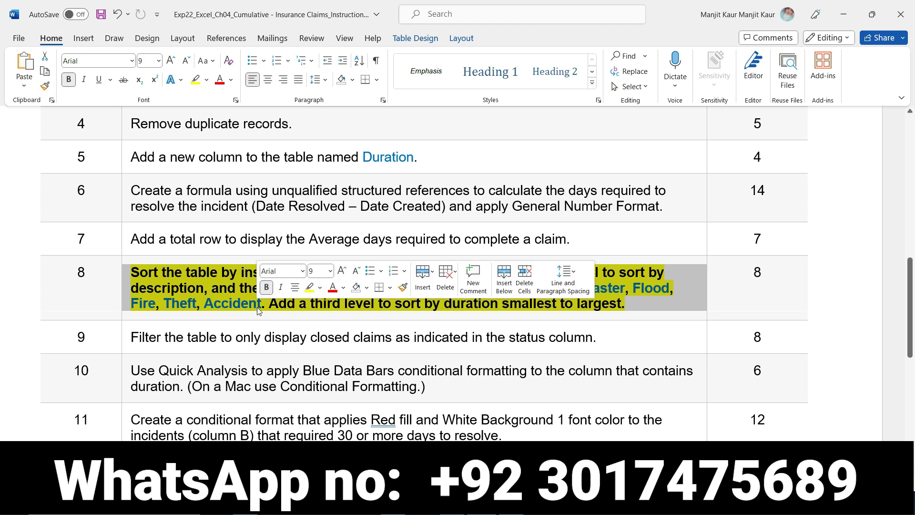
{"action": "left_click", "coordinate": [286, 308]}
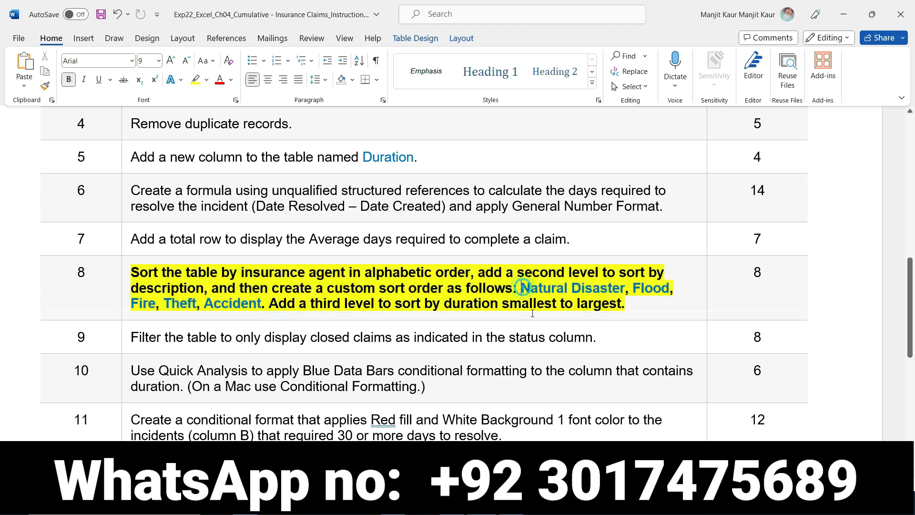
{"action": "left_click_drag", "start_coordinate": [527, 316], "coordinate": [527, 316]}
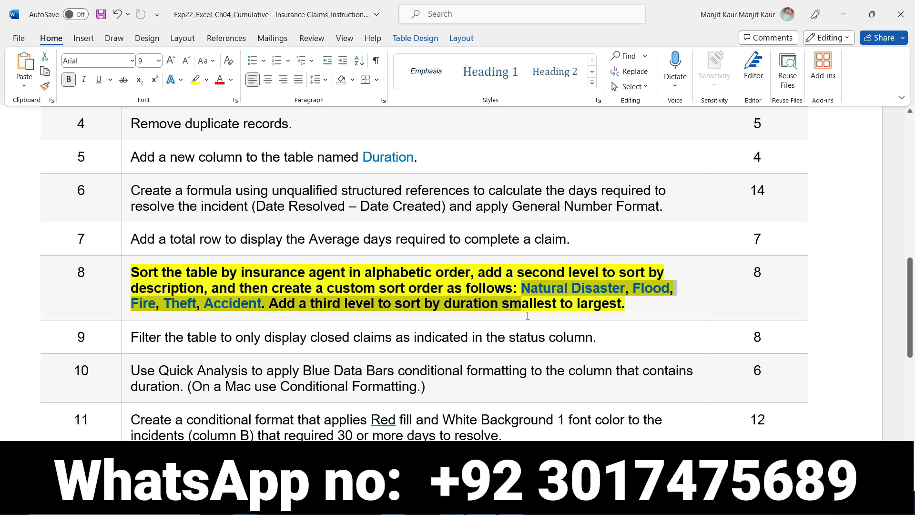
{"action": "key", "text": "shift+Left"}
{"action": "key", "text": "shift+Left"}
{"action": "key", "text": "shift+Left"}
{"action": "key", "text": "shift+Left"}
{"action": "key", "text": "shift+Left"}
{"action": "key", "text": "shift+Left"}
{"action": "key", "text": "shift+Left"}
{"action": "key", "text": "shift+Left"}
{"action": "key", "text": "shift+Left"}
{"action": "key", "text": "shift+Left"}
{"action": "key", "text": "shift+Left"}
{"action": "key", "text": "shift+Left"}
{"action": "key", "text": "shift+Left"}
{"action": "key", "text": "shift+Left"}
{"action": "key", "text": "shift+Left"}
{"action": "key", "text": "shift+Left"}
{"action": "key", "text": "shift+Left"}
{"action": "key", "text": "shift+Left"}
{"action": "key", "text": "shift+Left"}
{"action": "key", "text": "shift+Left"}
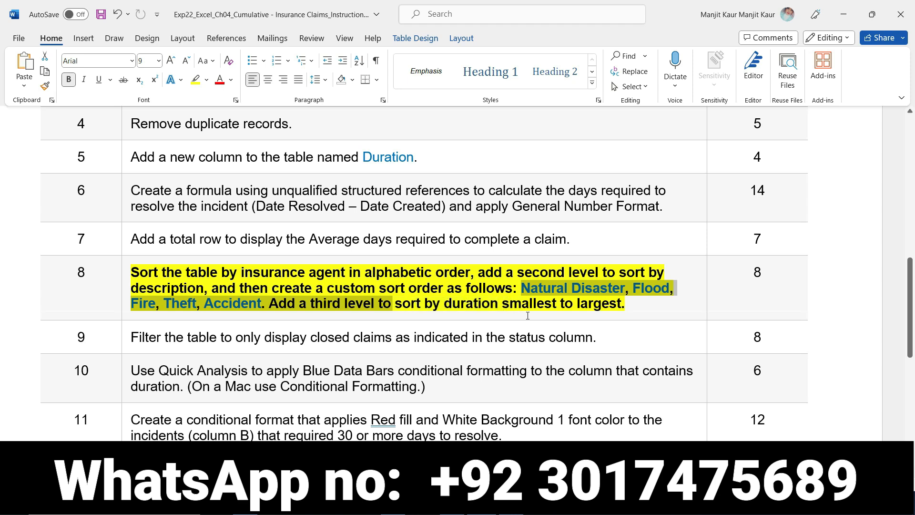
{"action": "key", "text": "shift+Left"}
{"action": "key", "text": "shift+Left"}
{"action": "key", "text": "shift+Left"}
{"action": "key", "text": "shift+Left"}
{"action": "key", "text": "shift+Left"}
{"action": "key", "text": "shift+Left"}
{"action": "key", "text": "shift+Left"}
{"action": "key", "text": "shift+Left"}
{"action": "key", "text": "shift+Left"}
{"action": "key", "text": "shift+Left"}
{"action": "key", "text": "shift+Left"}
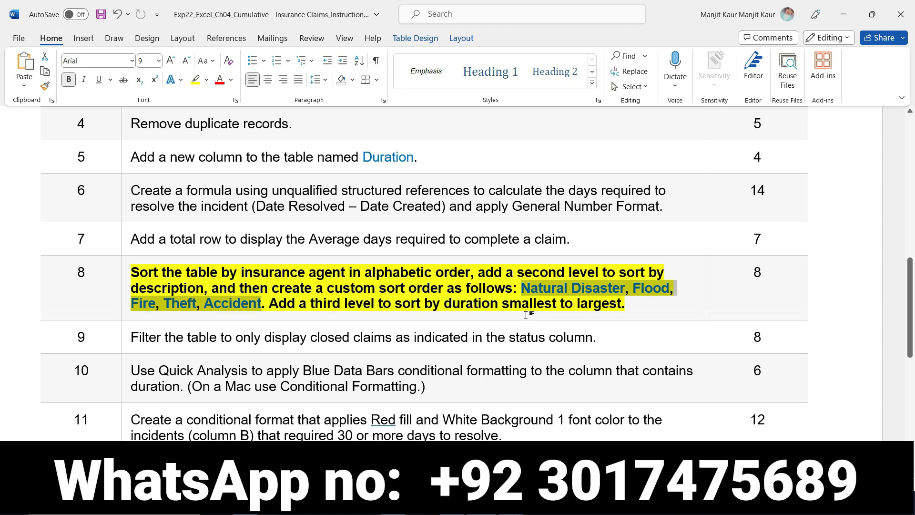
{"action": "key", "text": "ctrl+c"}
{"action": "key", "text": "alt+Tab"}
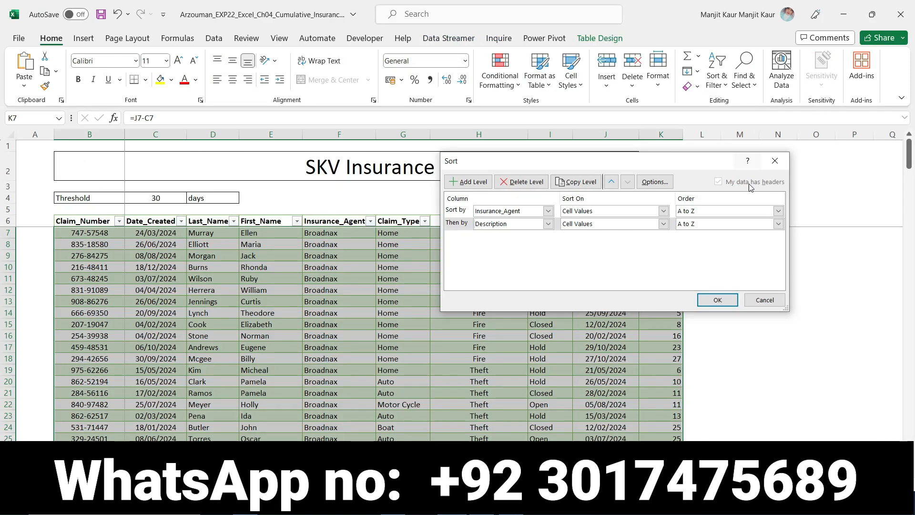
Order the Description sort level by a new custom list: Natural Disaster, Flood, Fire, Theft, Accident.
{"action": "left_click", "coordinate": [779, 223]}
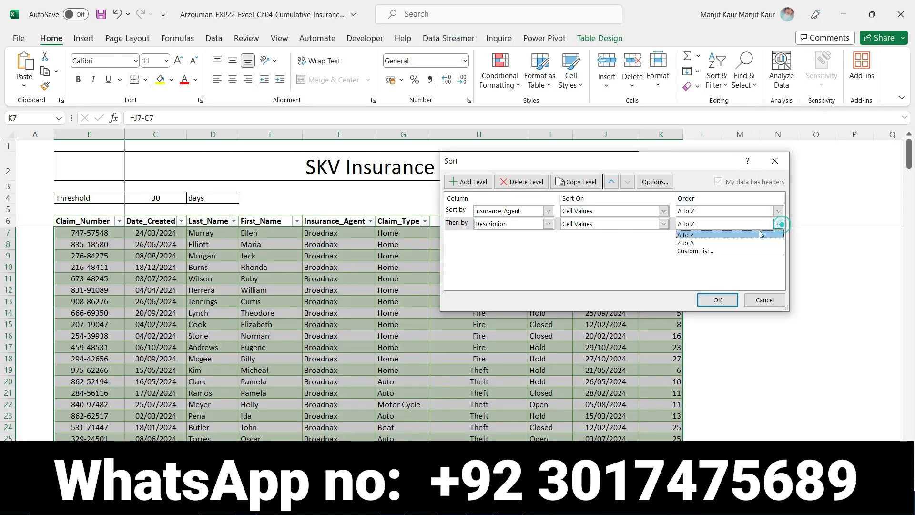
{"action": "left_click", "coordinate": [706, 253]}
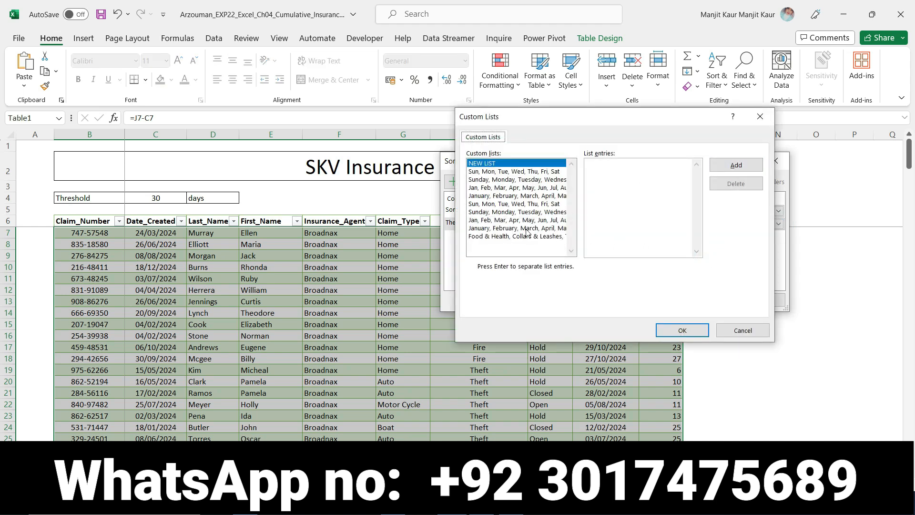
{"action": "left_click", "coordinate": [492, 165]}
{"action": "key", "text": "ctrl+v"}
{"action": "left_click", "coordinate": [729, 162]}
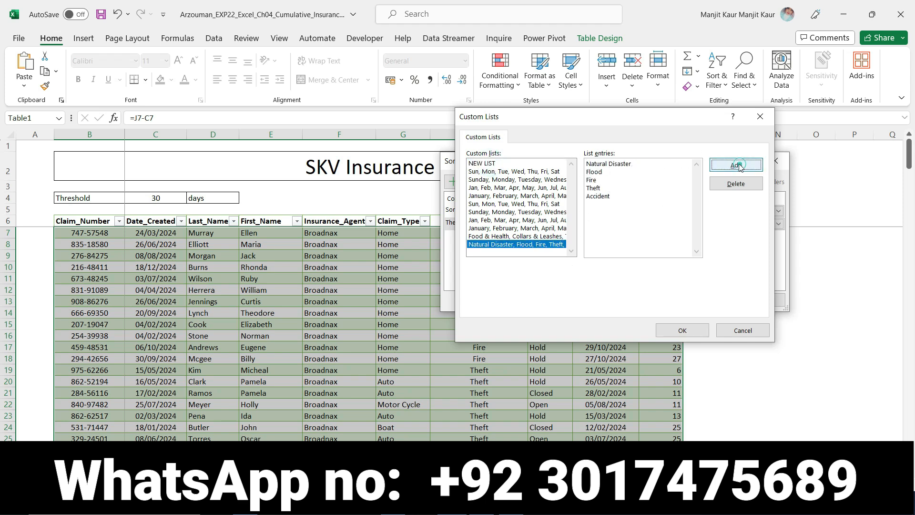
{"action": "left_click", "coordinate": [682, 331]}
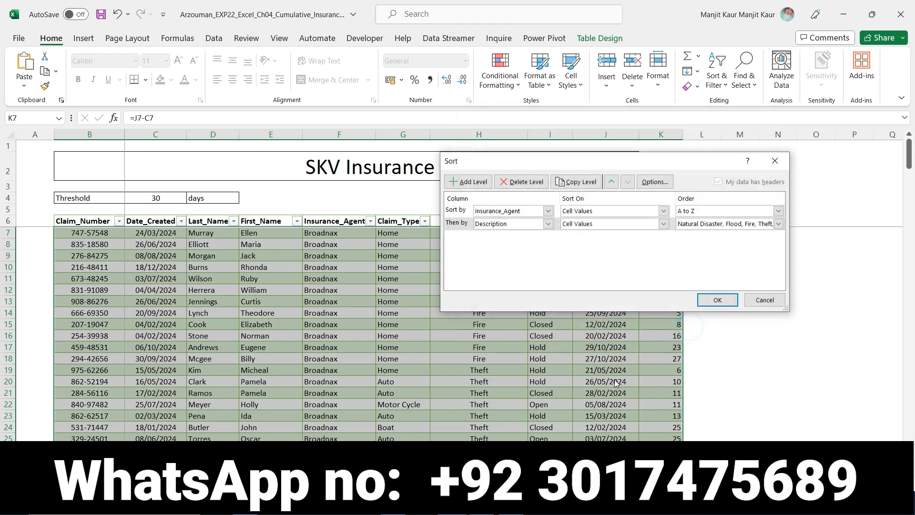
Check step 8 in Word, add a third sort level in Excel by Duration from Smallest to Largest, and apply the sort.
{"action": "mouse_move", "coordinate": [482, 504]}
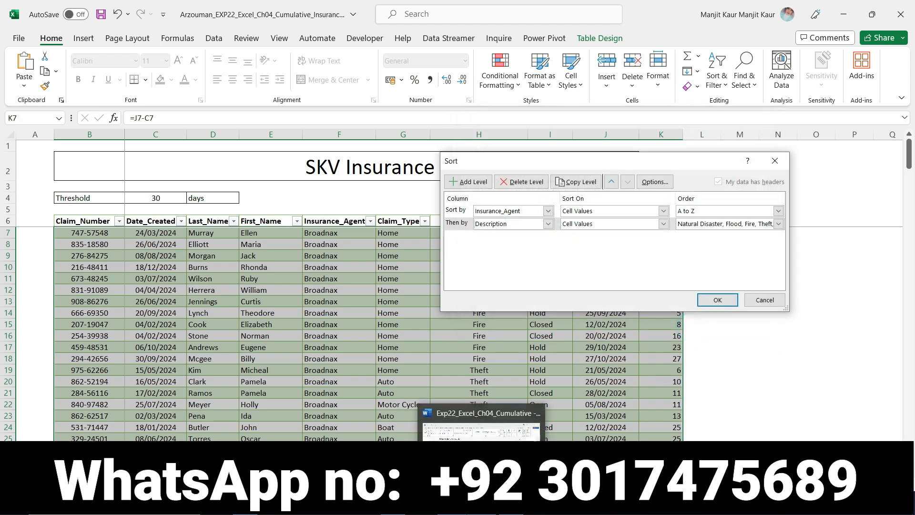
{"action": "left_click", "coordinate": [482, 452]}
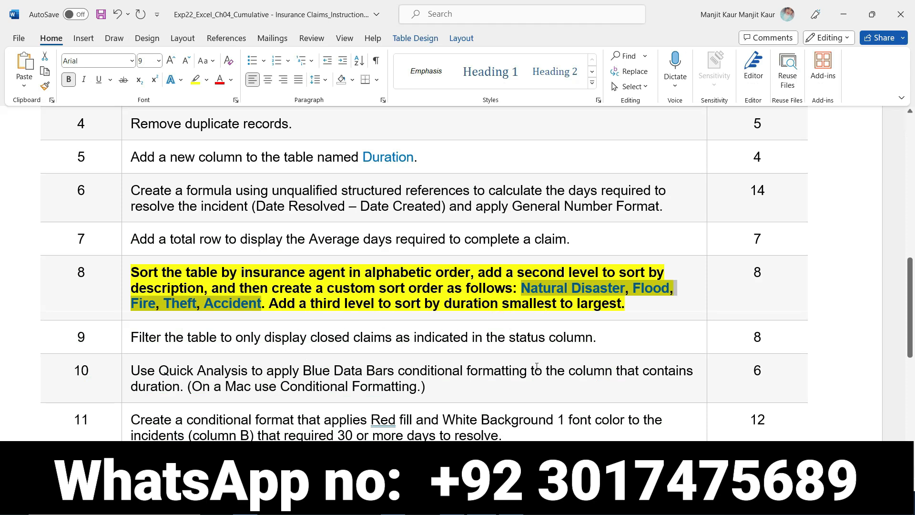
{"action": "key", "text": "alt+Tab"}
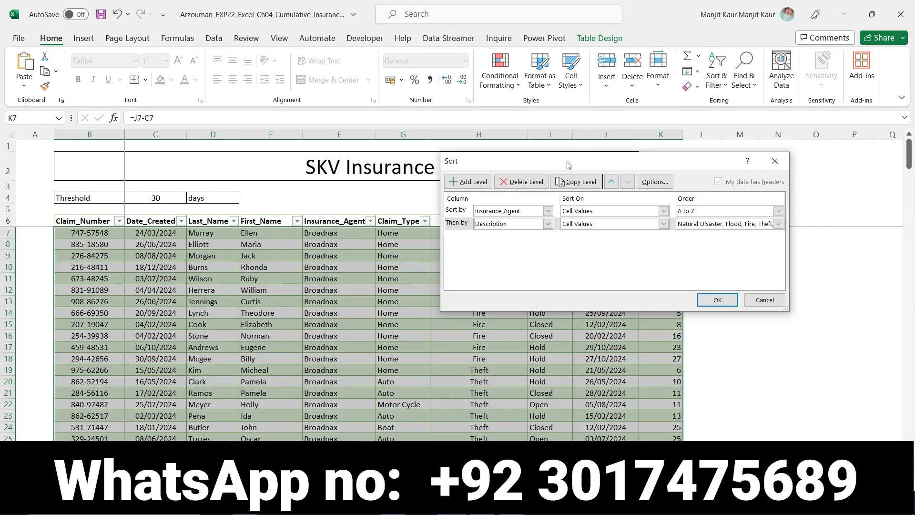
{"action": "left_click", "coordinate": [471, 182]}
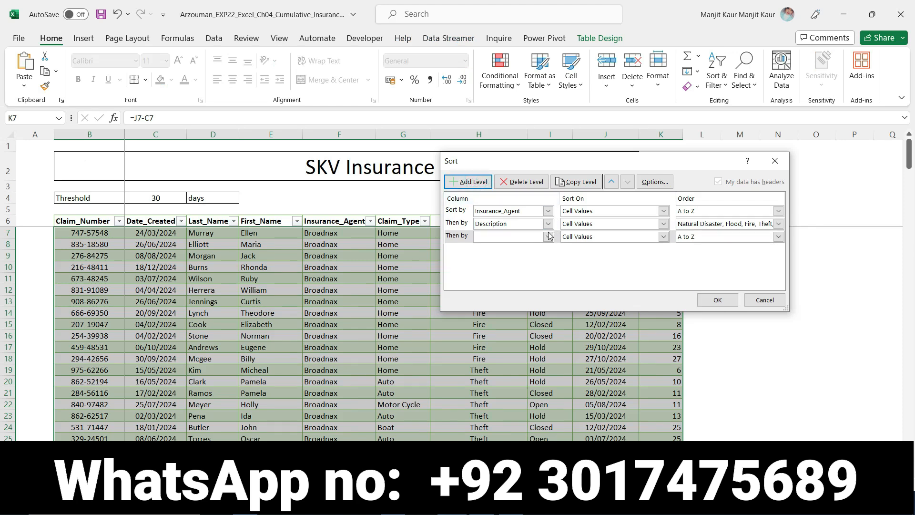
{"action": "left_click", "coordinate": [548, 236]}
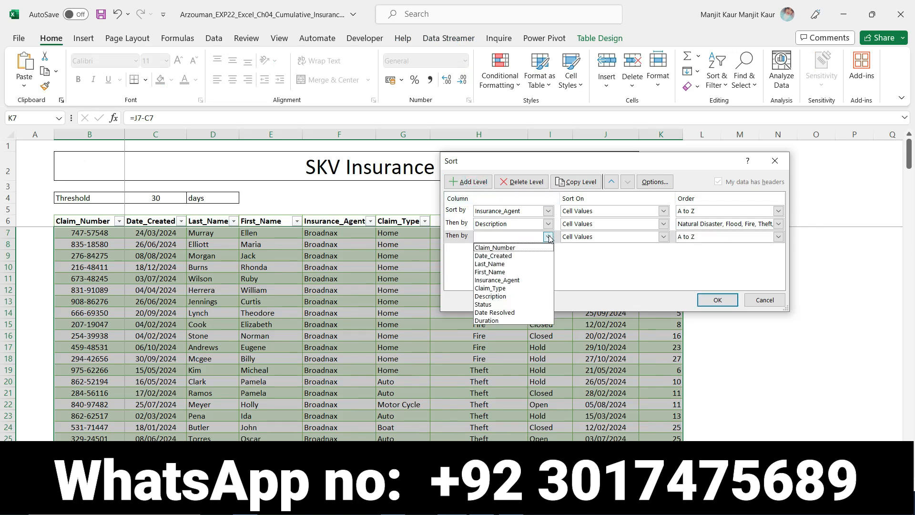
{"action": "left_click", "coordinate": [519, 321]}
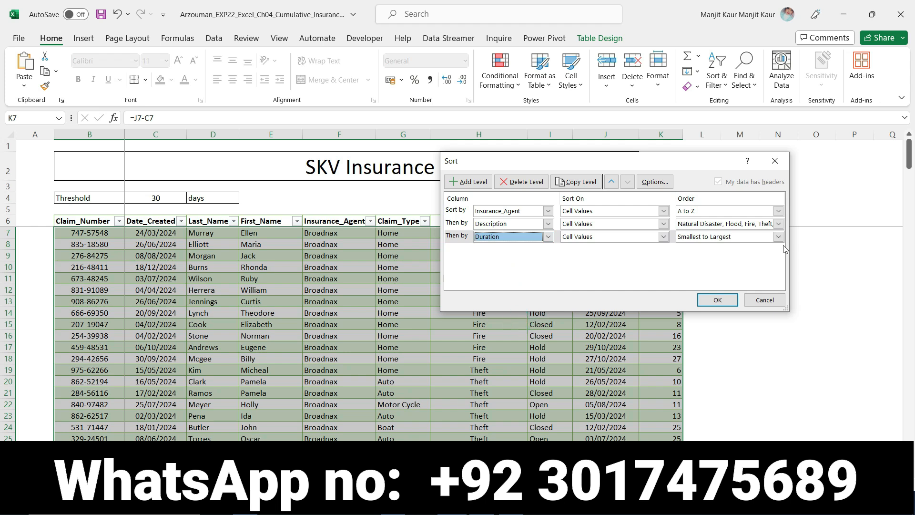
{"action": "left_click", "coordinate": [706, 300]}
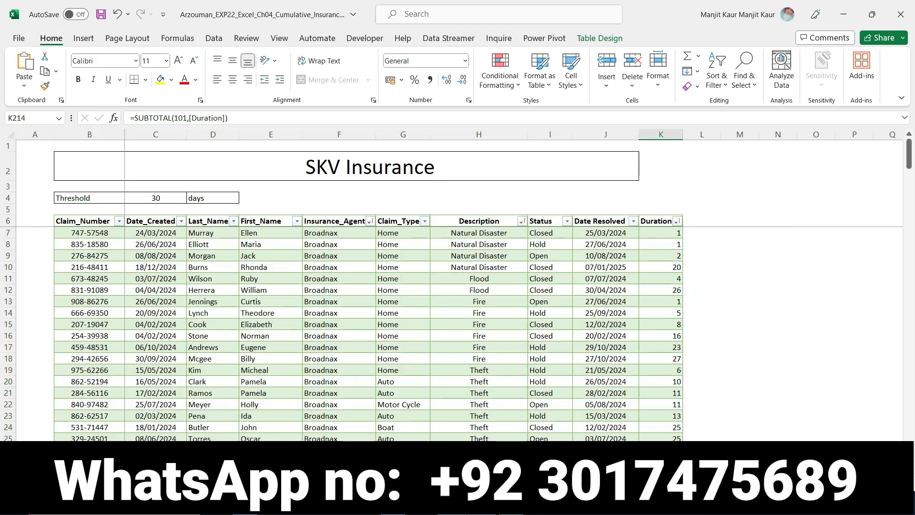
Switch to Word and remove the bold and yellow highlight from the step 8 instruction.
{"action": "left_click", "coordinate": [510, 503]}
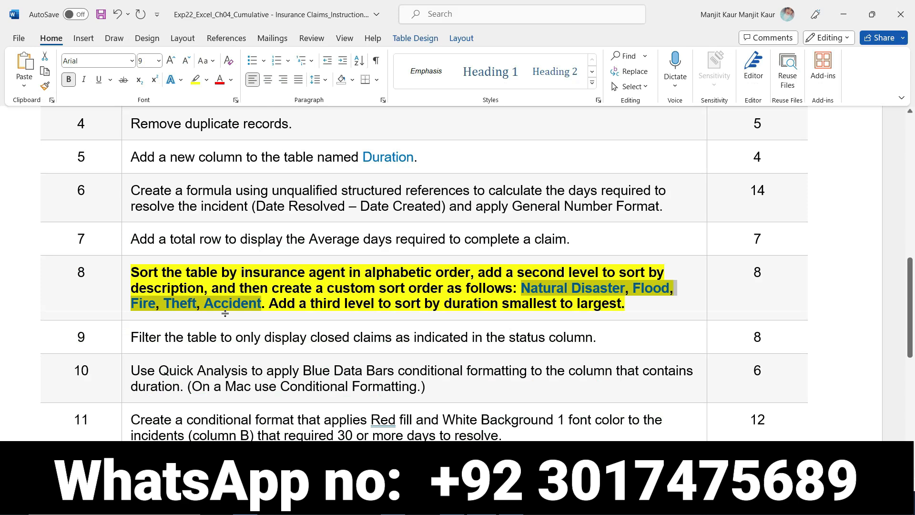
{"action": "left_click", "coordinate": [125, 273]}
{"action": "left_click", "coordinate": [137, 251]}
{"action": "left_click", "coordinate": [173, 252]}
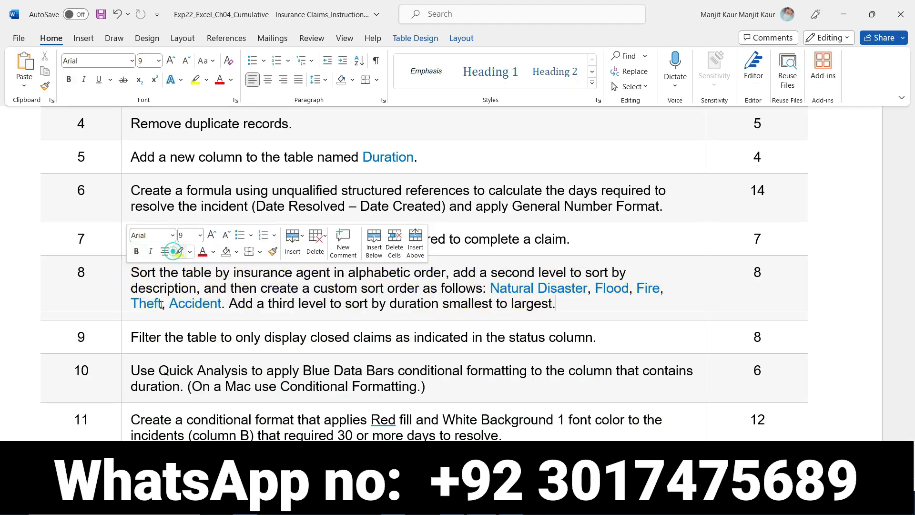
Make the step 9 instruction about filtering closed claims bold and highlight it in yellow.
{"action": "left_click", "coordinate": [125, 339]}
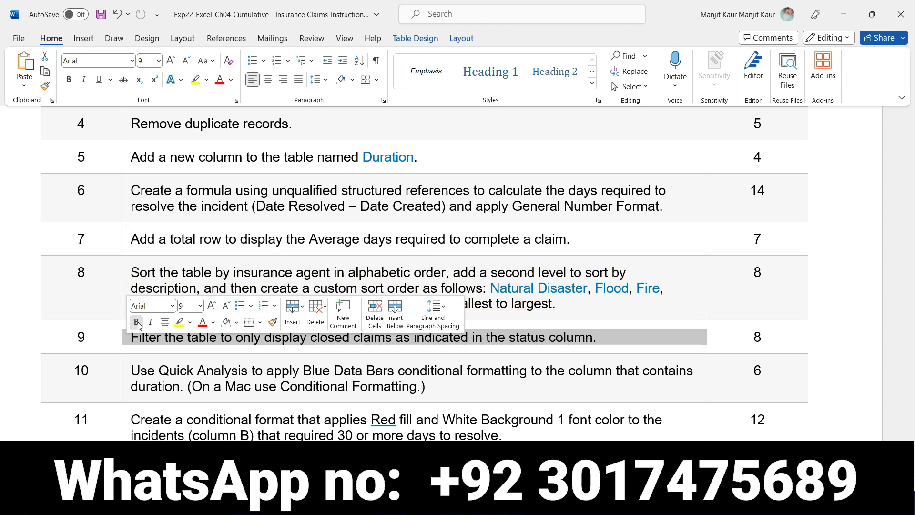
{"action": "left_click", "coordinate": [136, 322]}
{"action": "left_click", "coordinate": [179, 322]}
{"action": "left_click", "coordinate": [173, 338]}
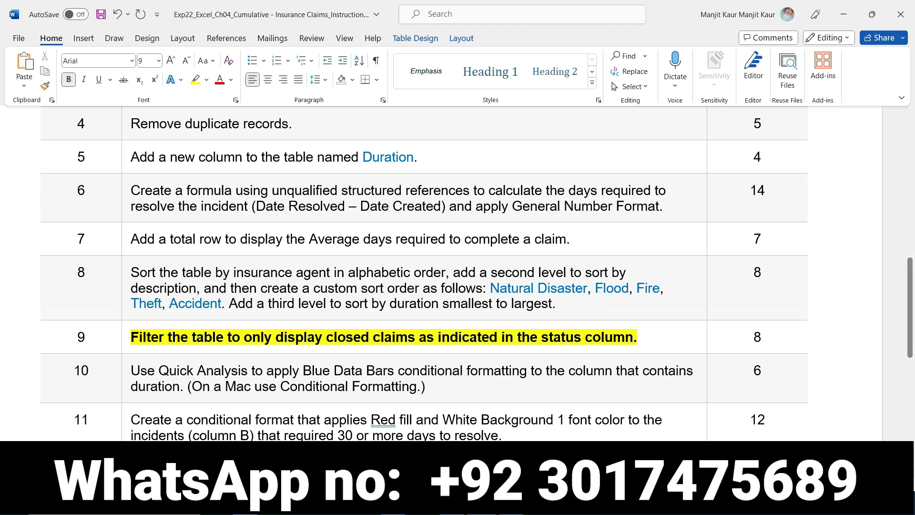
Switch to Excel and filter the table's Status column to show only Closed claims.
{"action": "left_click", "coordinate": [415, 503]}
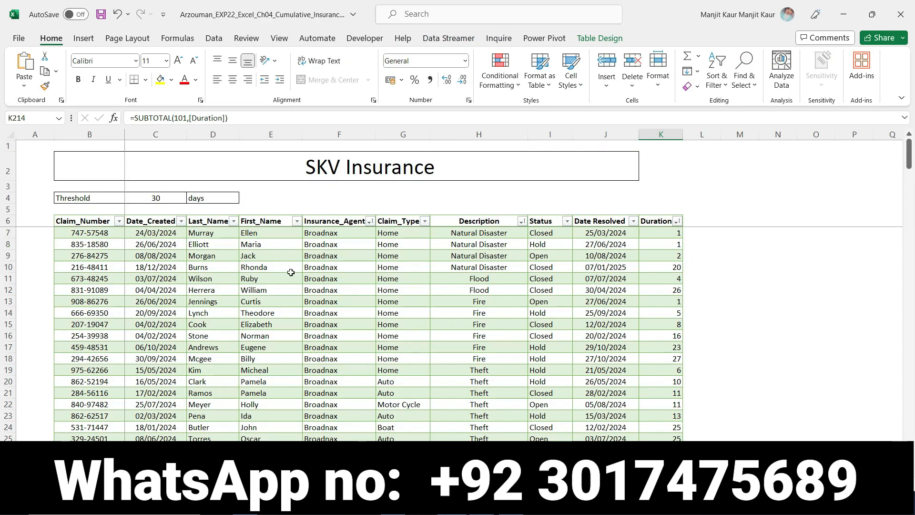
{"action": "left_click", "coordinate": [567, 221]}
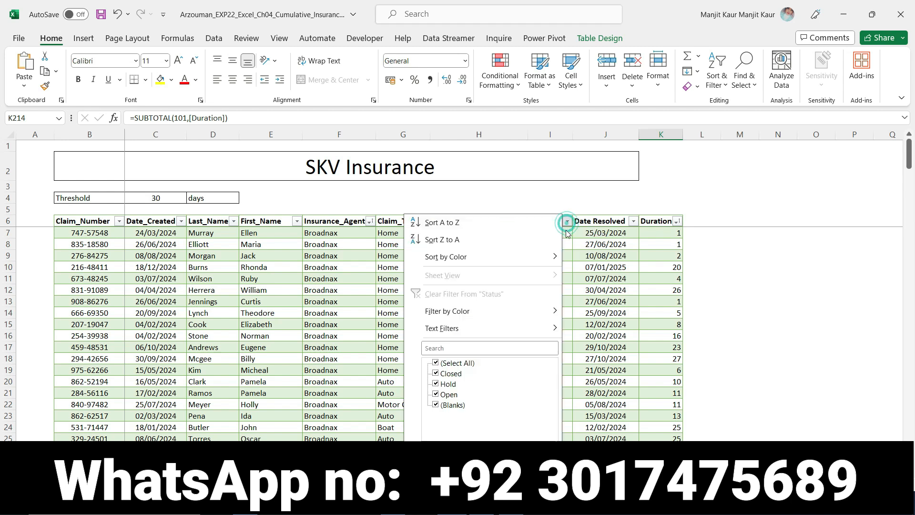
{"action": "left_click", "coordinate": [457, 363]}
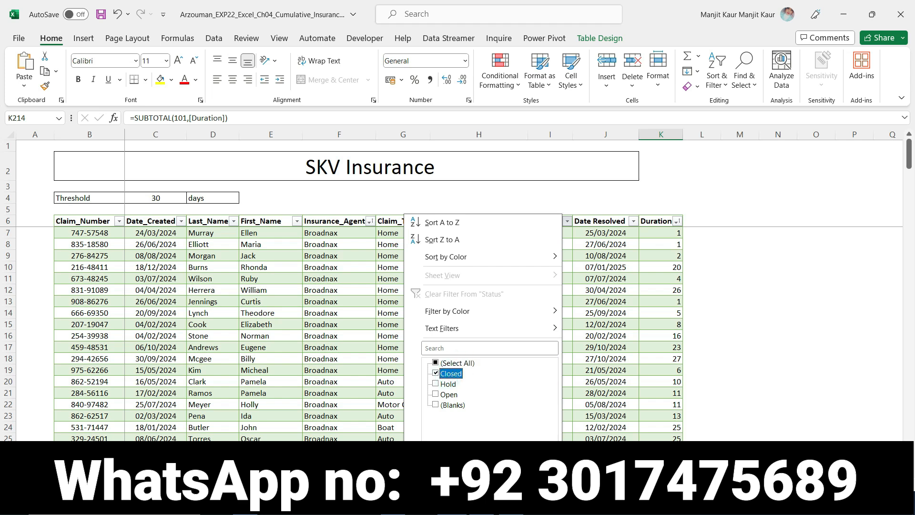
{"action": "left_click", "coordinate": [496, 469]}
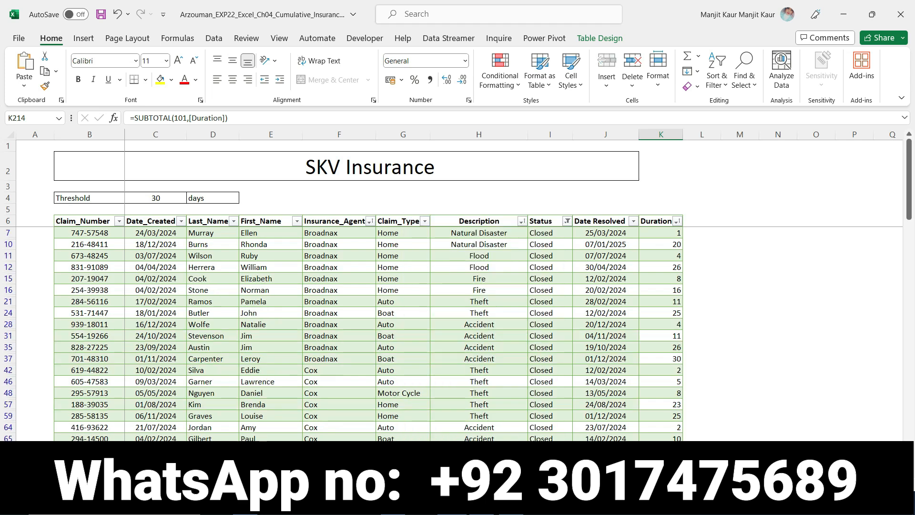
Look through the instructions in Word, then examine the filtered claims table in Excel from start to end.
{"action": "key", "text": "alt+Tab"}
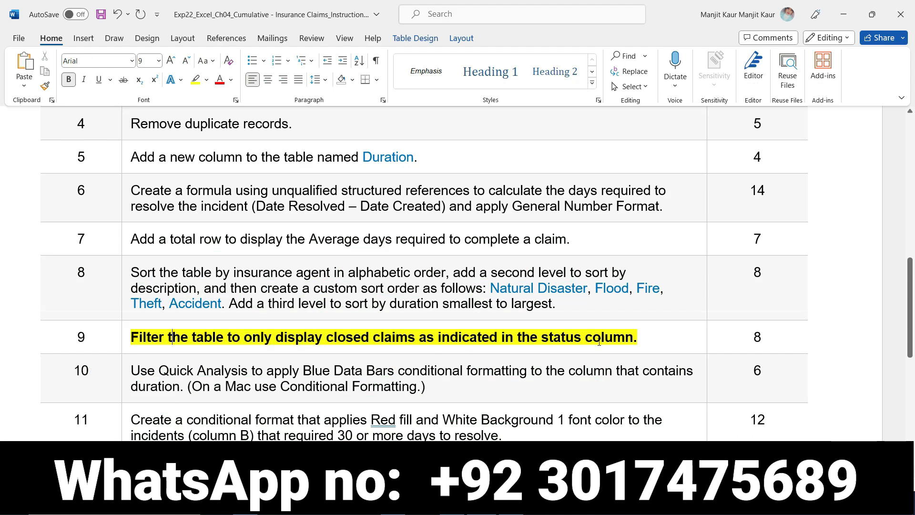
{"action": "scroll", "coordinate": [243, 396], "scroll_direction": "down", "scroll_amount": 7}
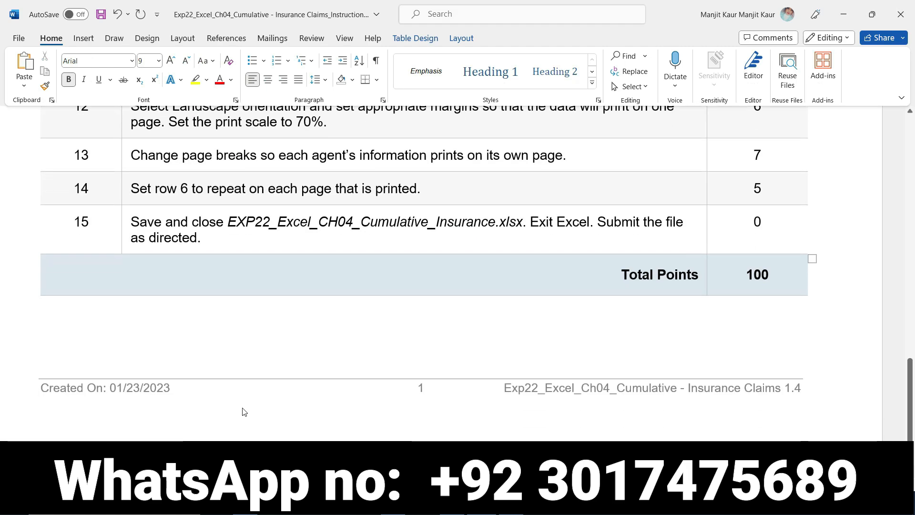
{"action": "scroll", "coordinate": [242, 406], "scroll_direction": "up", "scroll_amount": 15}
{"action": "scroll", "coordinate": [242, 405], "scroll_direction": "down", "scroll_amount": 3}
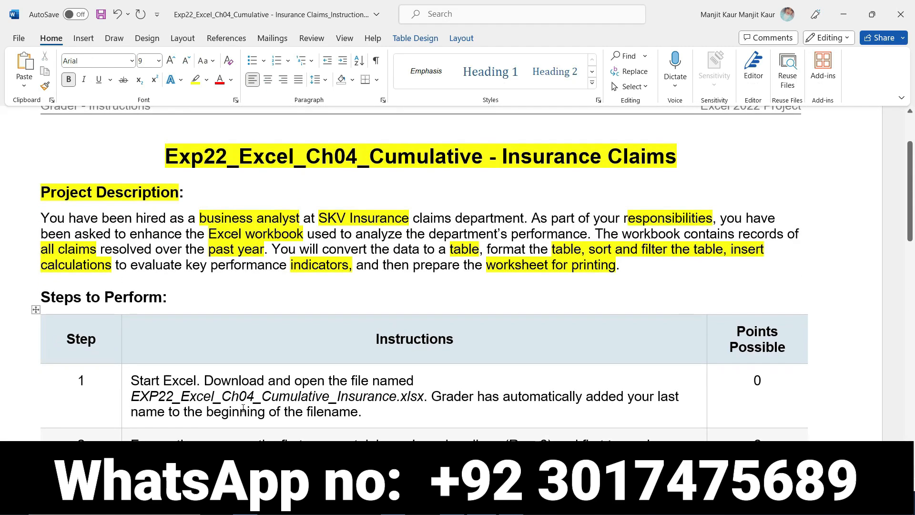
{"action": "key", "text": "alt+Tab"}
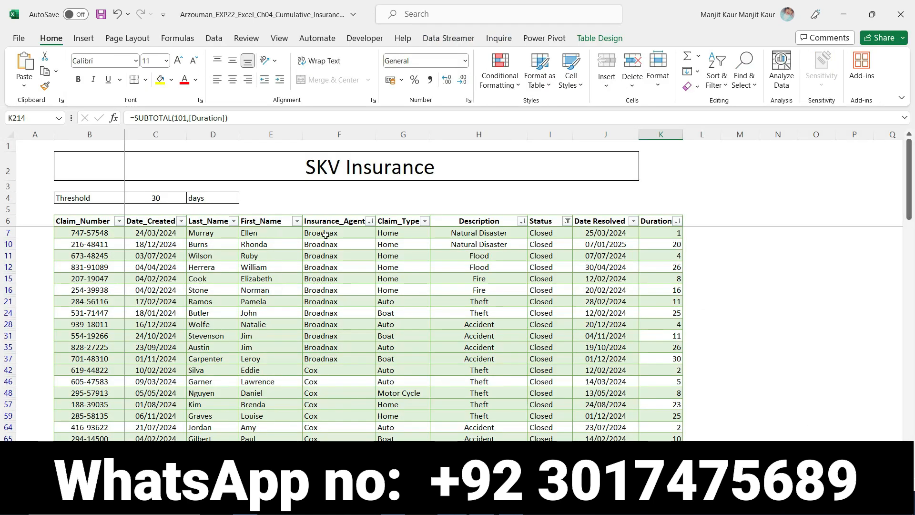
{"action": "scroll", "coordinate": [585, 329], "scroll_direction": "down", "scroll_amount": 20}
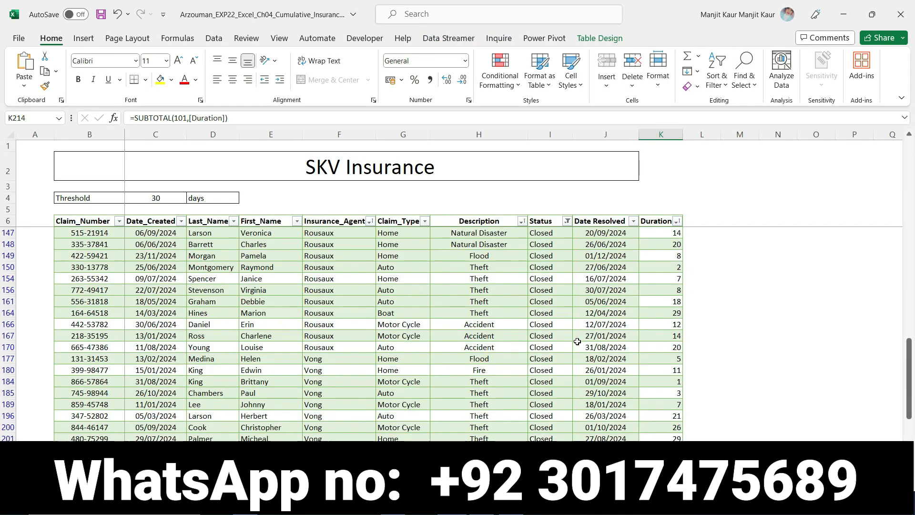
{"action": "scroll", "coordinate": [576, 345], "scroll_direction": "up", "scroll_amount": 7}
{"action": "scroll", "coordinate": [576, 352], "scroll_direction": "up", "scroll_amount": 20}
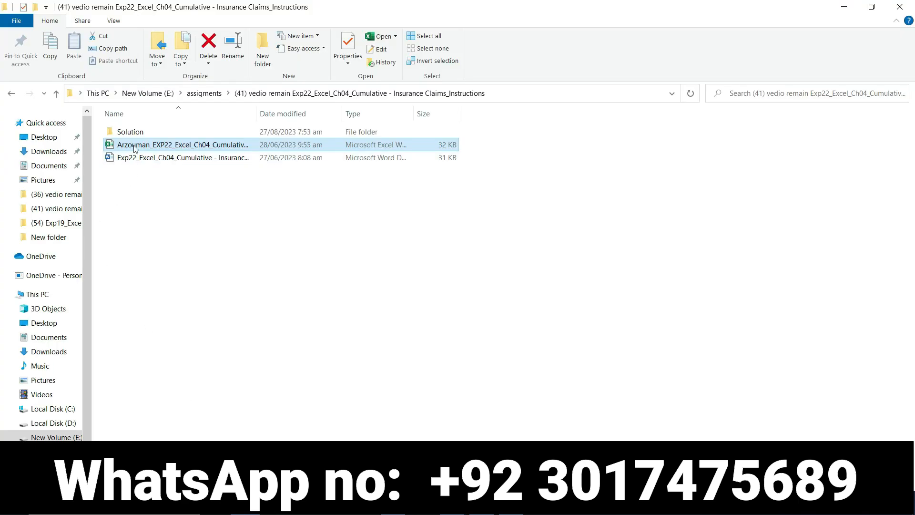
Open the finished insurance workbook from the Solution folder and examine its claims table down to the total row.
{"action": "double_click", "coordinate": [136, 133]}
{"action": "double_click", "coordinate": [167, 141]}
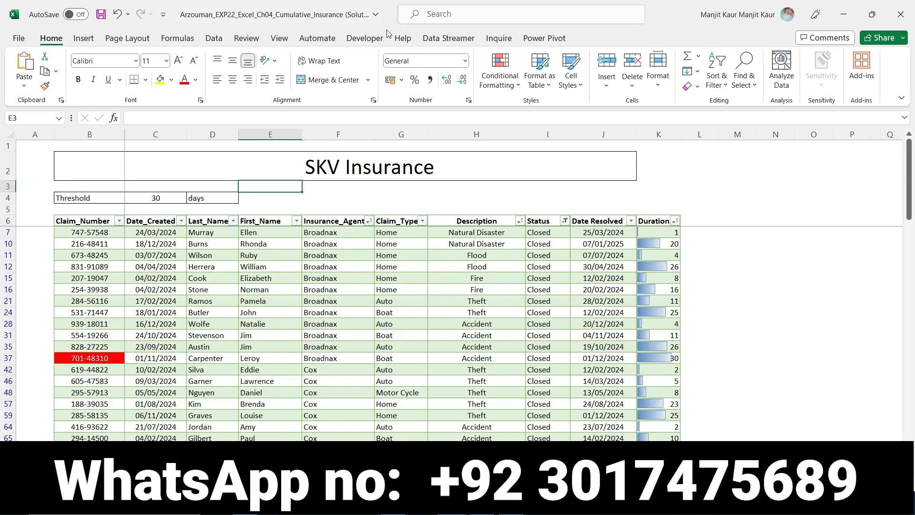
{"action": "scroll", "coordinate": [486, 327], "scroll_direction": "down", "scroll_amount": 15}
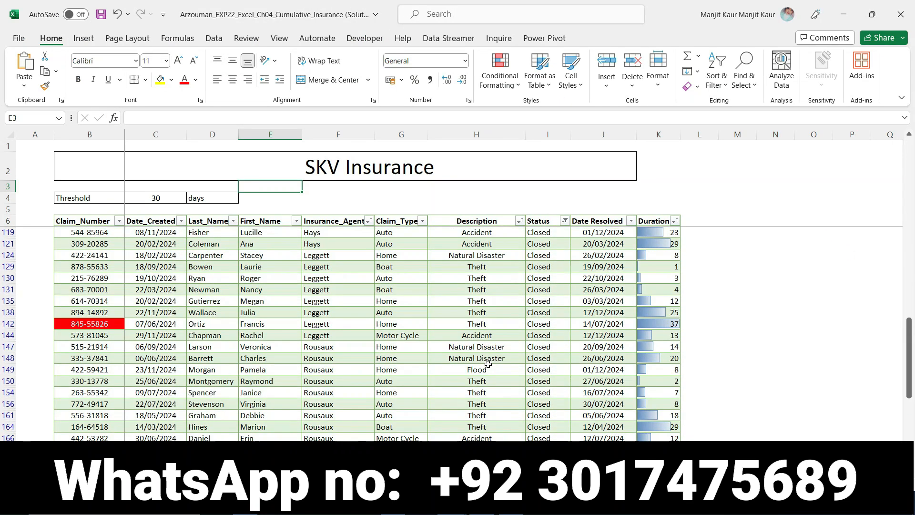
{"action": "scroll", "coordinate": [488, 364], "scroll_direction": "down", "scroll_amount": 12}
{"action": "scroll", "coordinate": [487, 369], "scroll_direction": "up", "scroll_amount": 20}
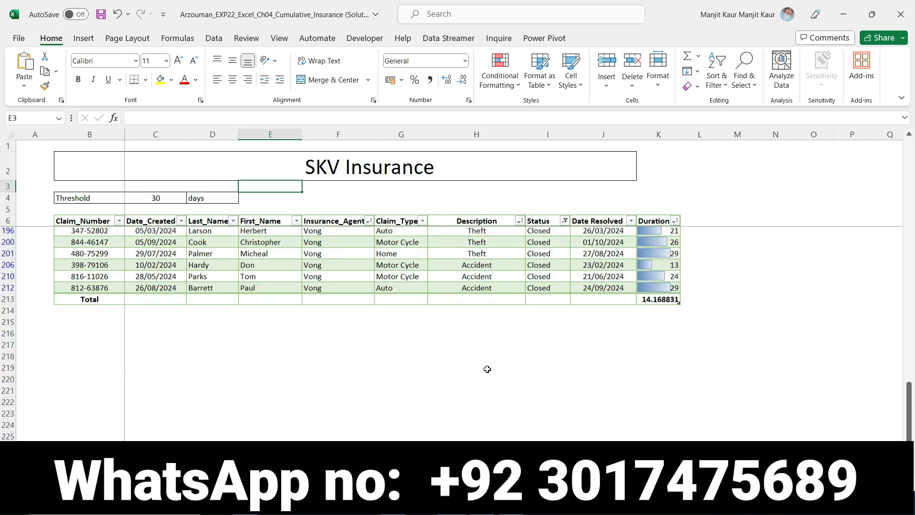
{"action": "scroll", "coordinate": [487, 371], "scroll_direction": "up", "scroll_amount": 4}
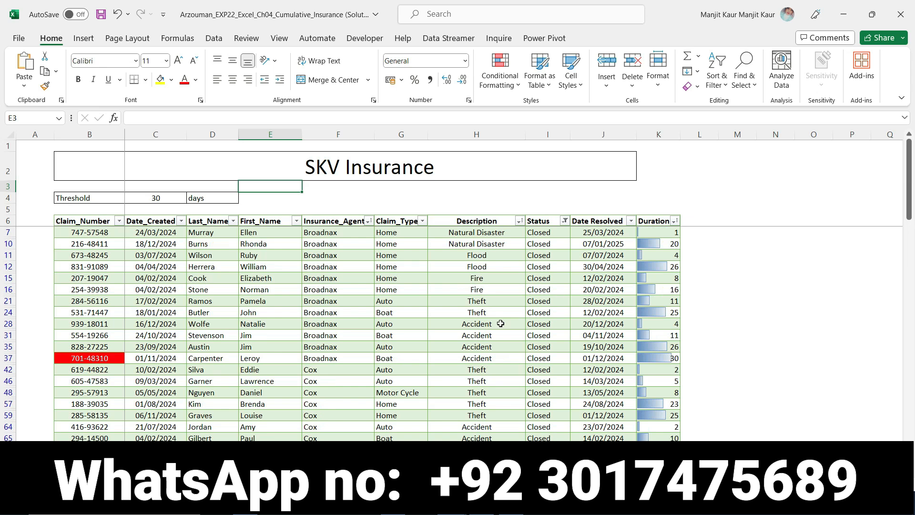
Return to the working insurance workbook and look through its filtered table for comparison with the solution.
{"action": "mouse_move", "coordinate": [459, 506]}
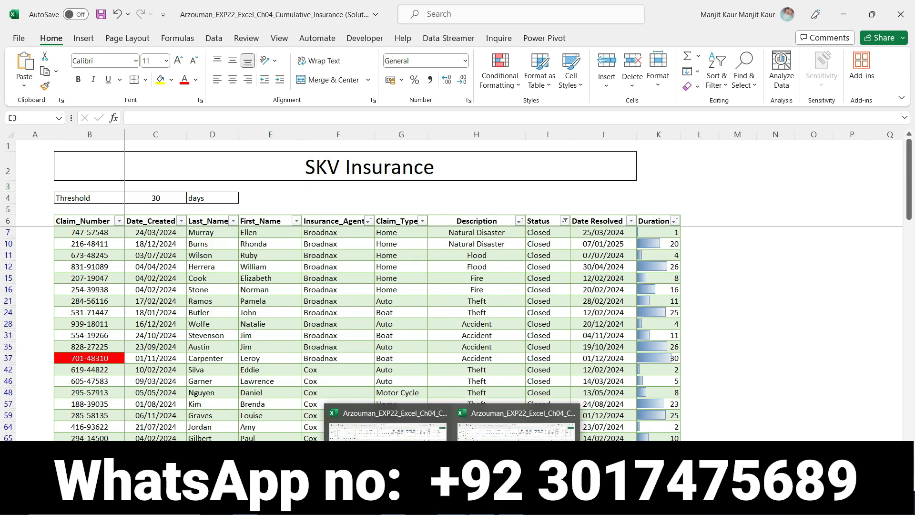
{"action": "left_click", "coordinate": [387, 423]}
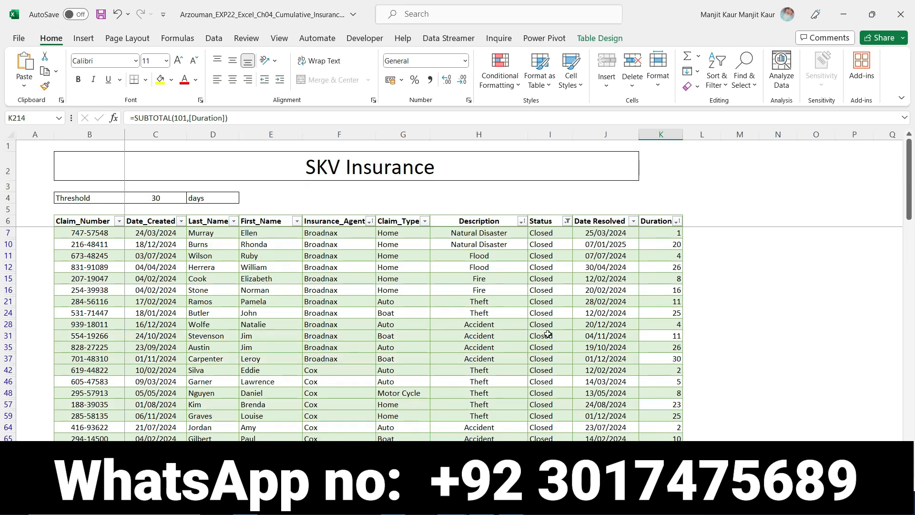
{"action": "scroll", "coordinate": [548, 335], "scroll_direction": "down", "scroll_amount": 20}
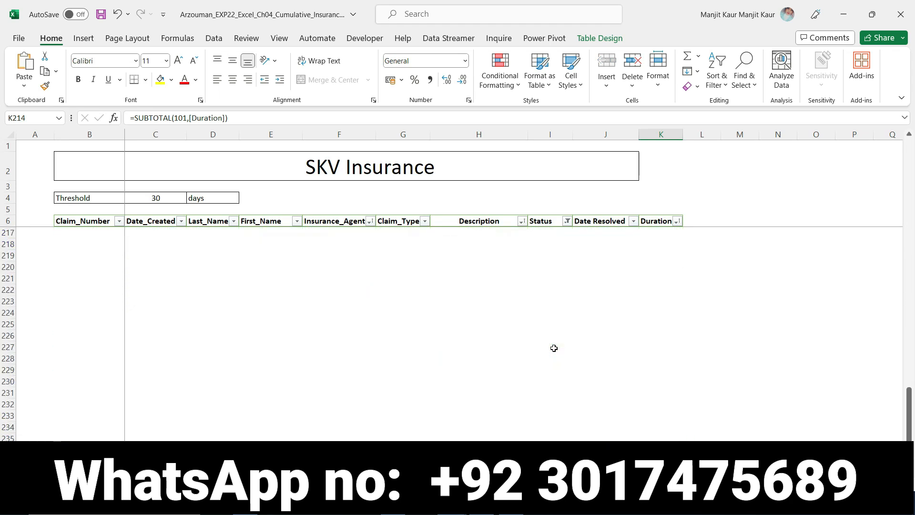
{"action": "scroll", "coordinate": [554, 348], "scroll_direction": "up", "scroll_amount": 20}
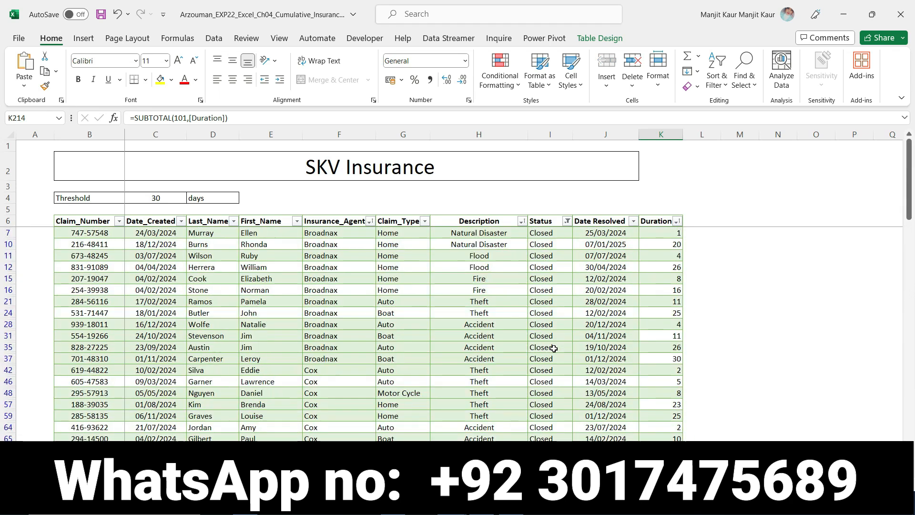
Switch to Word and review the whole instructions document, from the project description to the last step.
{"action": "key", "text": "alt+Tab"}
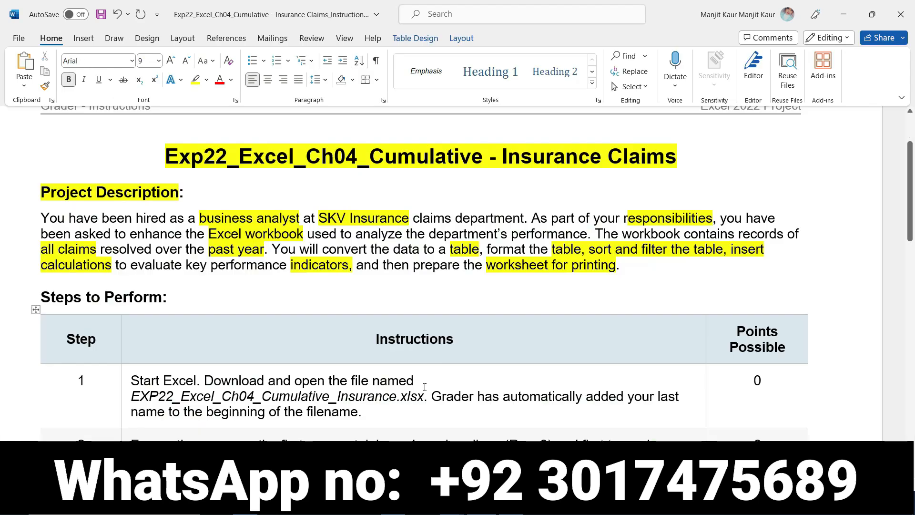
{"action": "scroll", "coordinate": [522, 304], "scroll_direction": "down", "scroll_amount": 15}
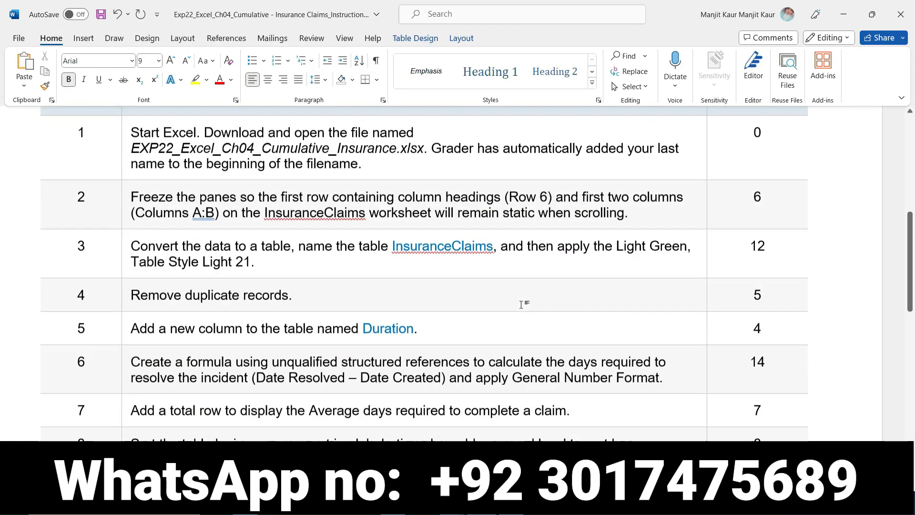
{"action": "scroll", "coordinate": [519, 308], "scroll_direction": "up", "scroll_amount": 15}
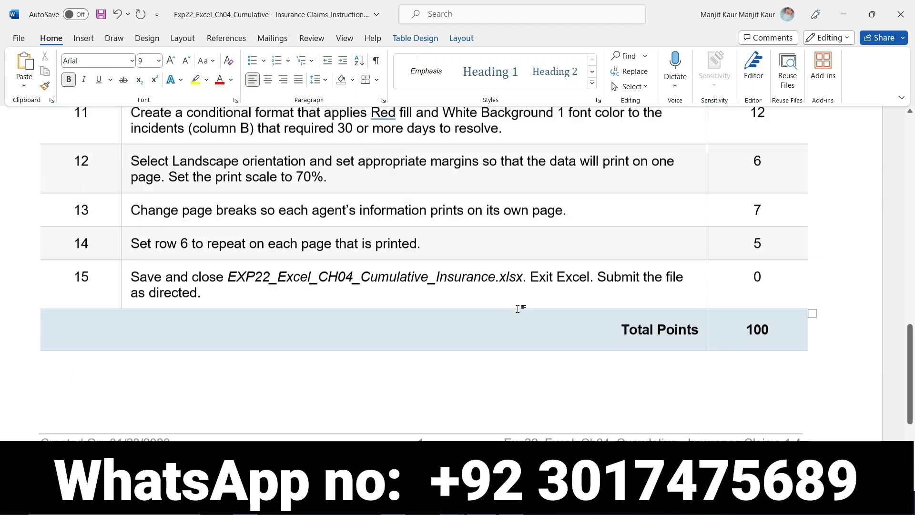
{"action": "scroll", "coordinate": [518, 308], "scroll_direction": "down", "scroll_amount": 2}
{"action": "scroll", "coordinate": [519, 308], "scroll_direction": "up", "scroll_amount": 2}
{"action": "scroll", "coordinate": [519, 309], "scroll_direction": "down", "scroll_amount": 2}
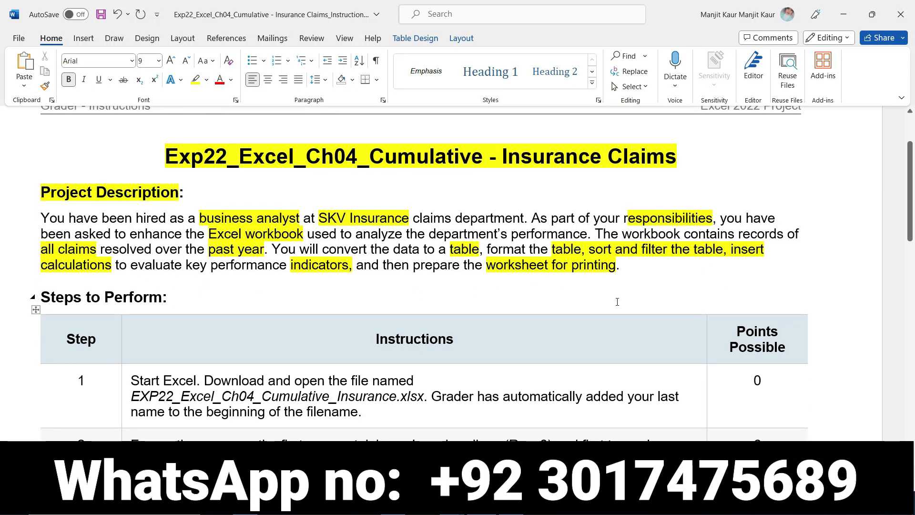
{"action": "scroll", "coordinate": [878, 233], "scroll_direction": "up", "scroll_amount": 1}
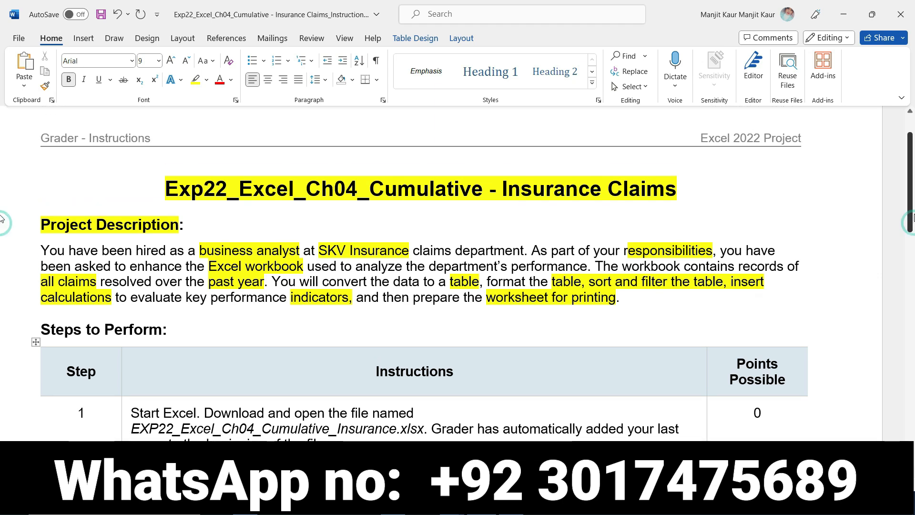